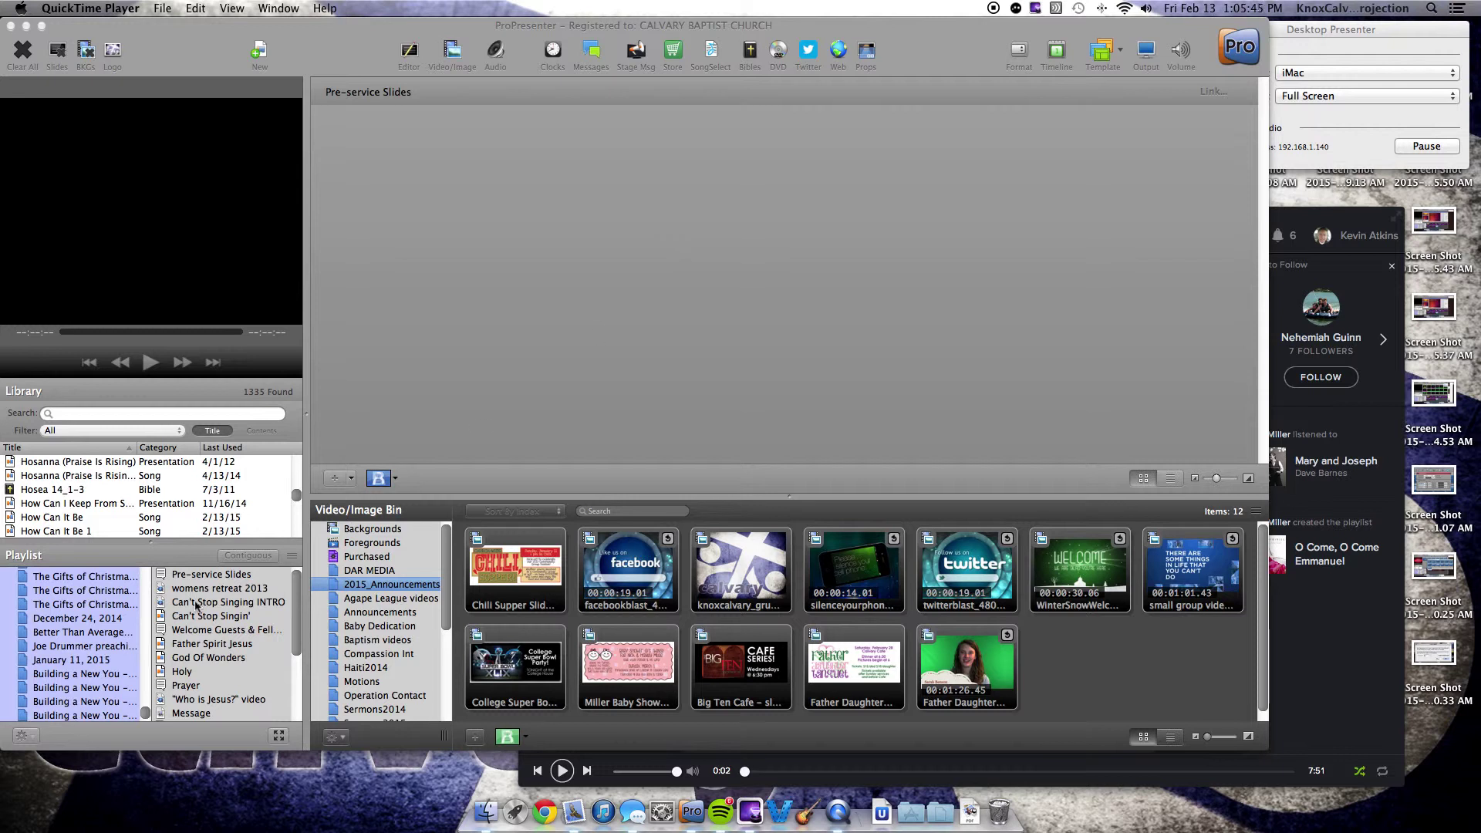
Step: Add the Planning Center plan "Building a New You - Luke 8:3-11 - February 15, 2015" from Main Gathering as a new PCO playlist
click(68, 737)
click(23, 735)
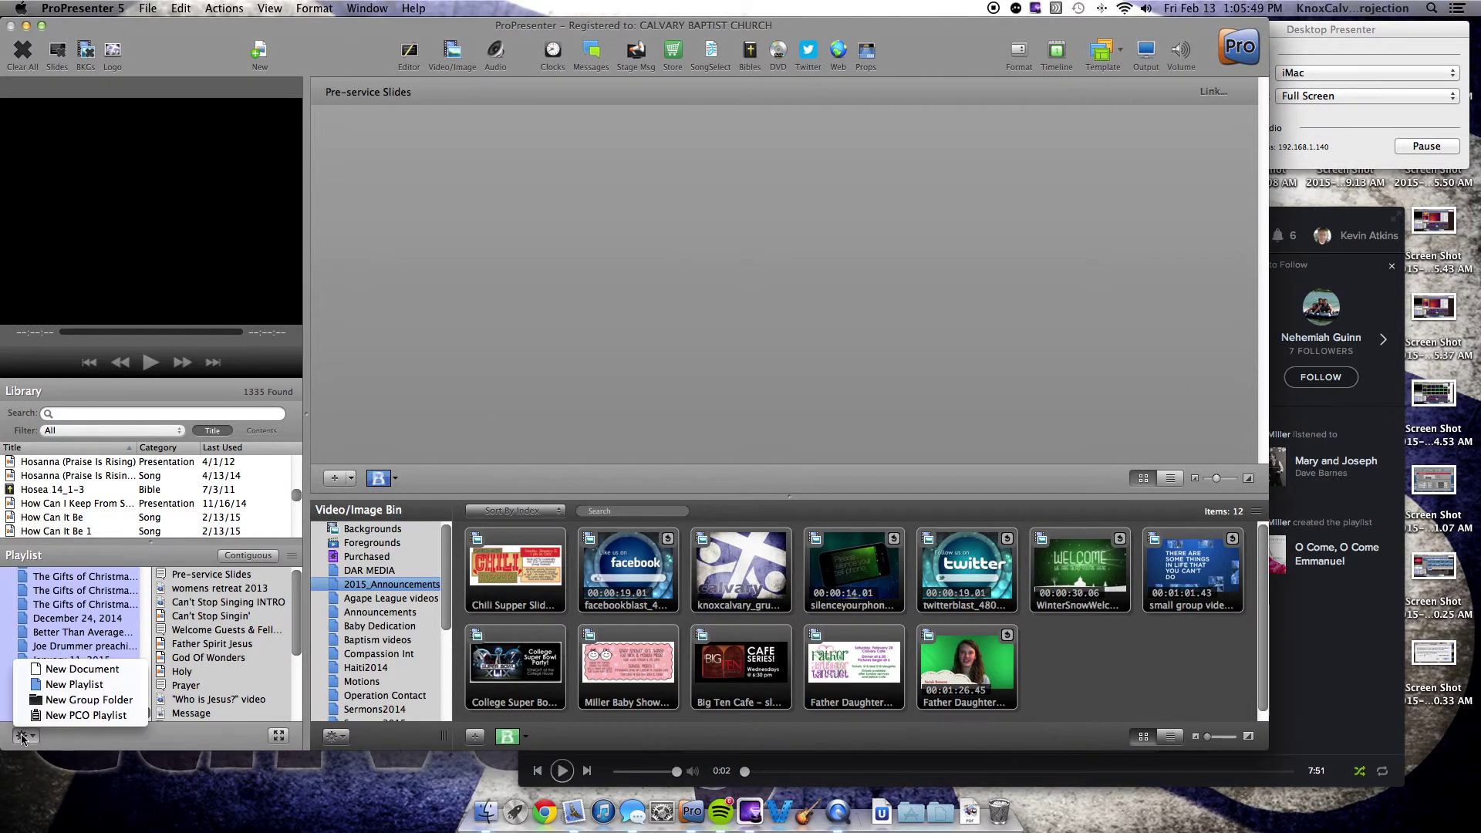
click(65, 716)
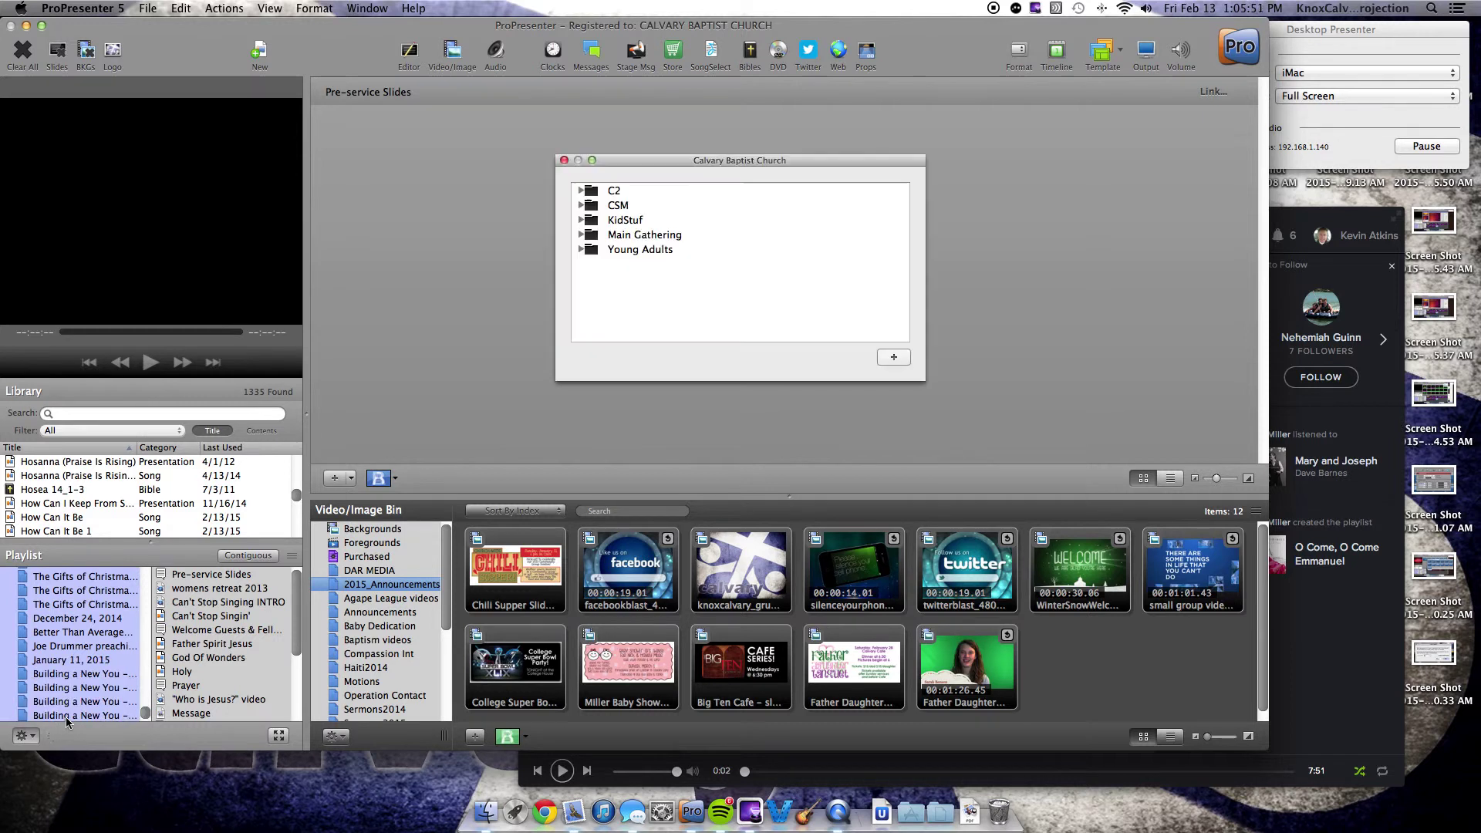
click(581, 235)
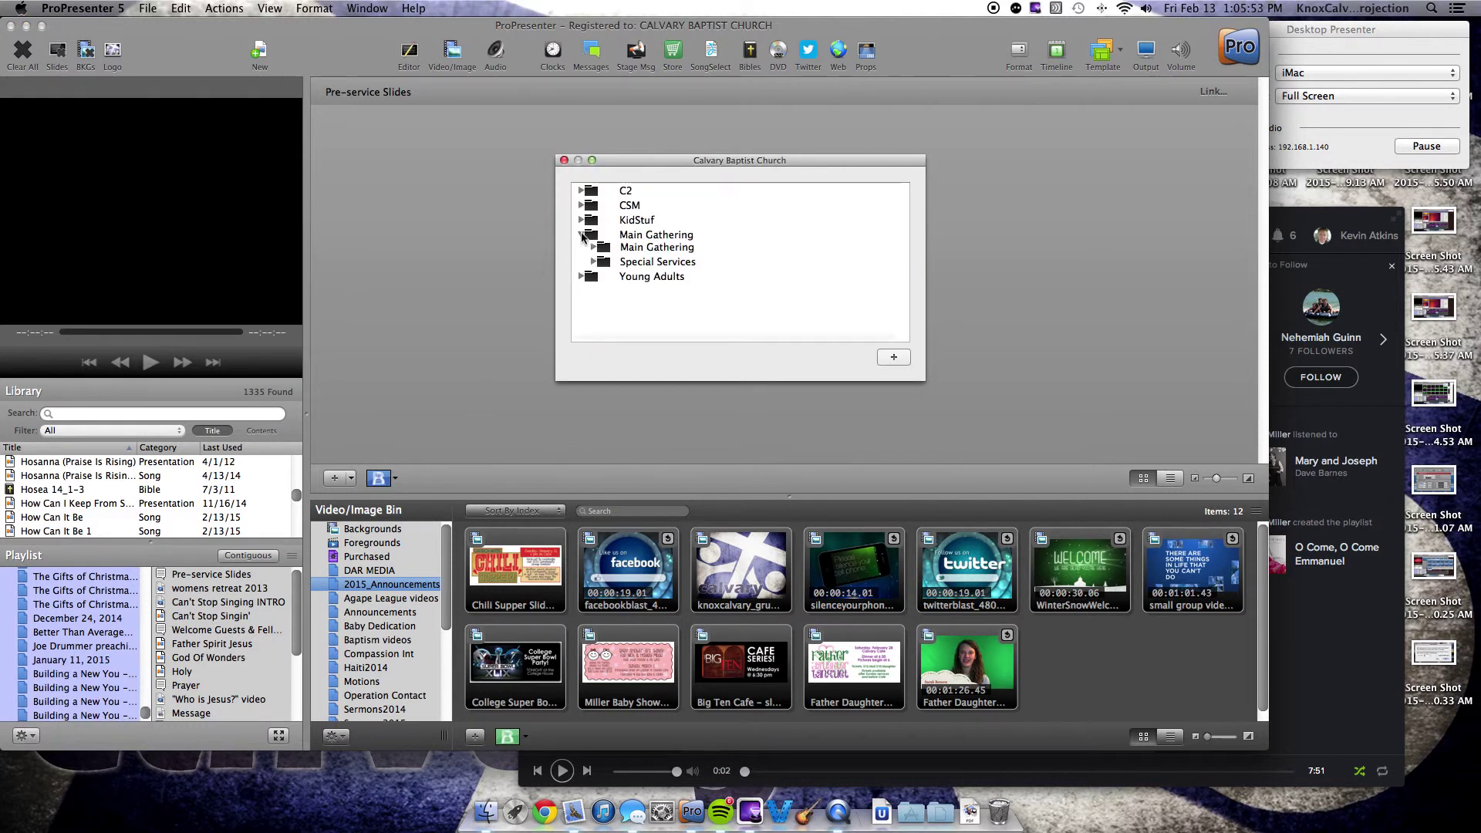
click(593, 249)
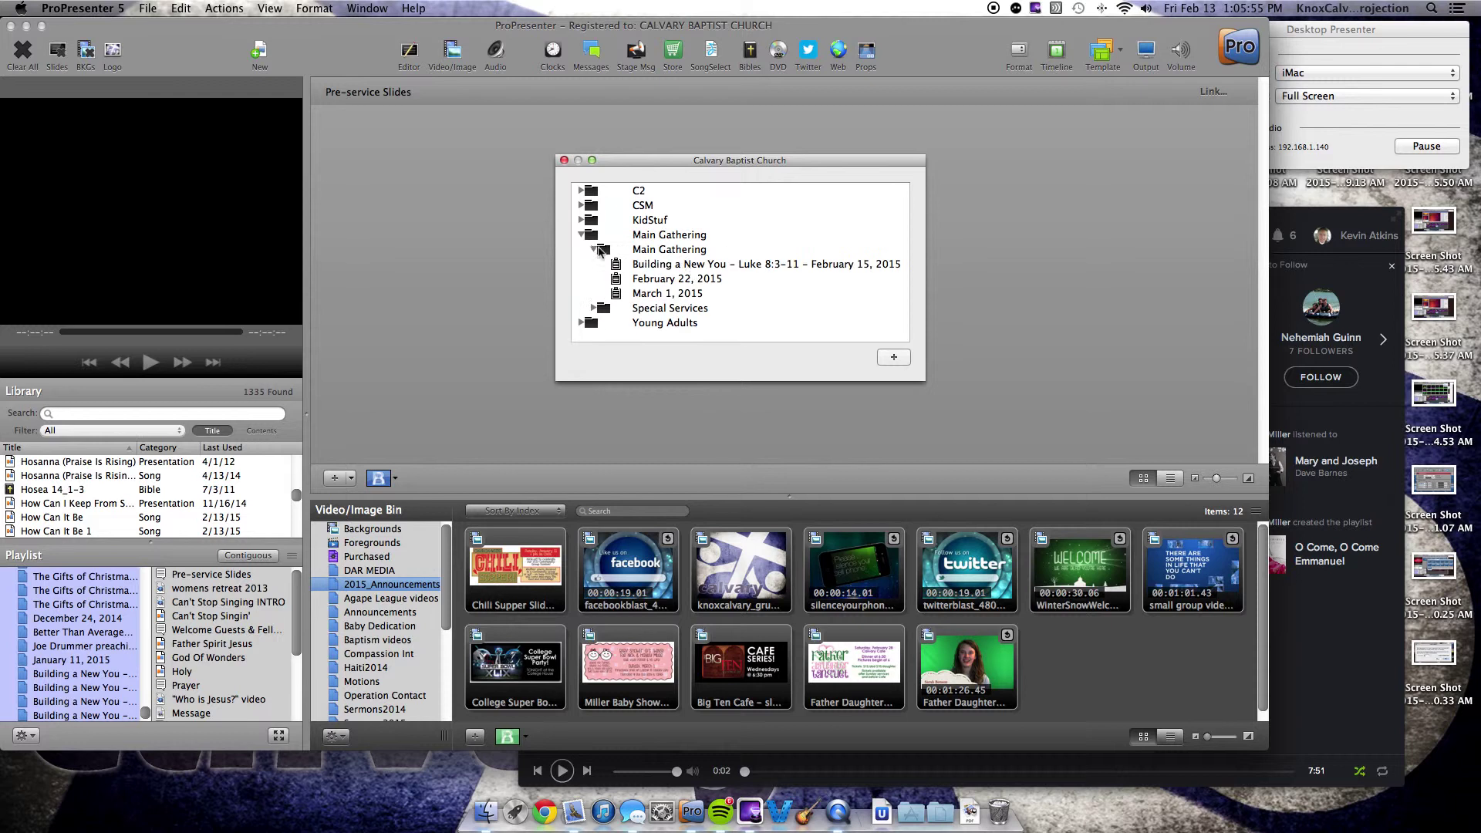
click(783, 266)
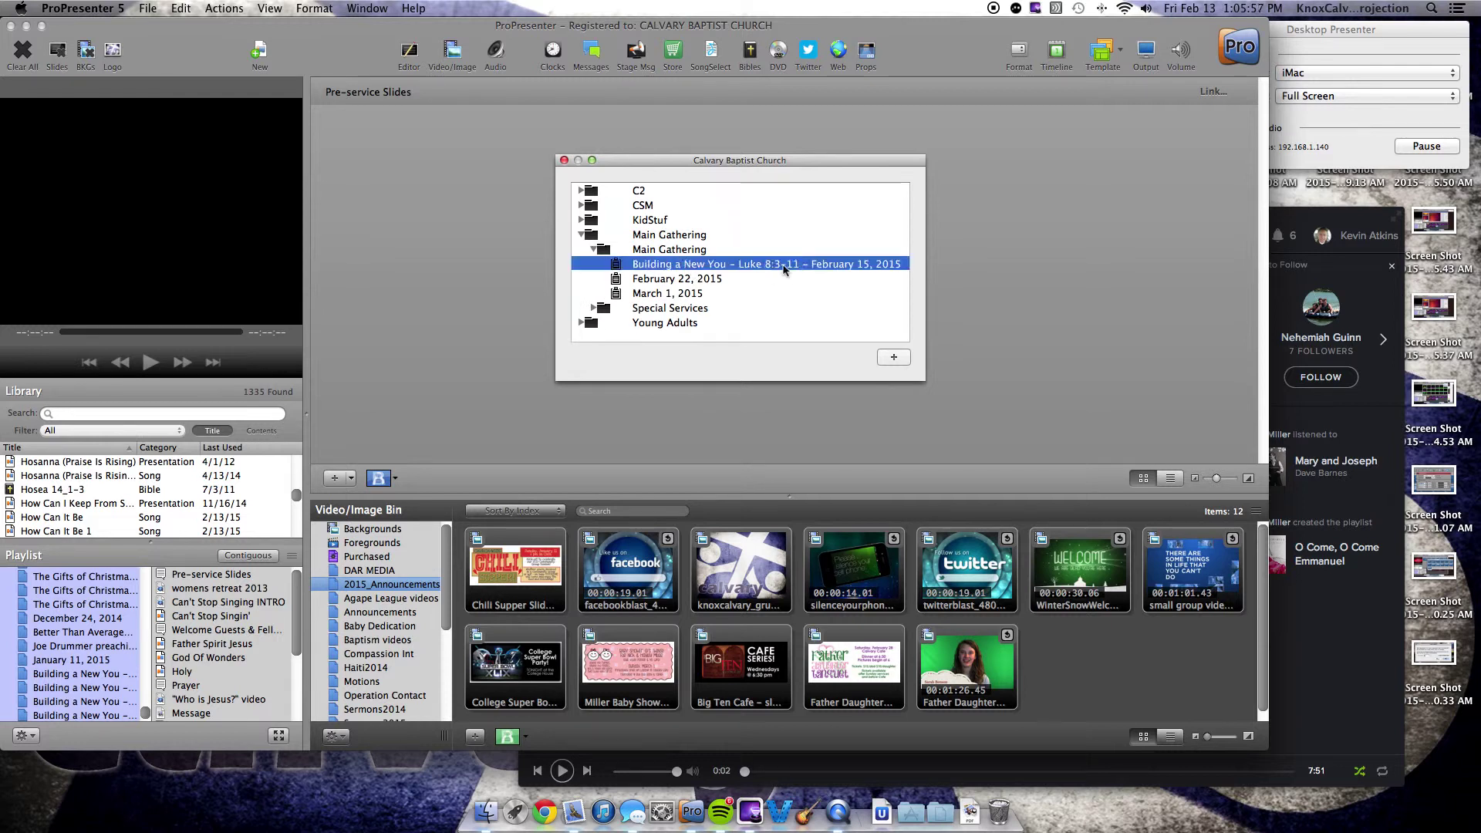
click(893, 357)
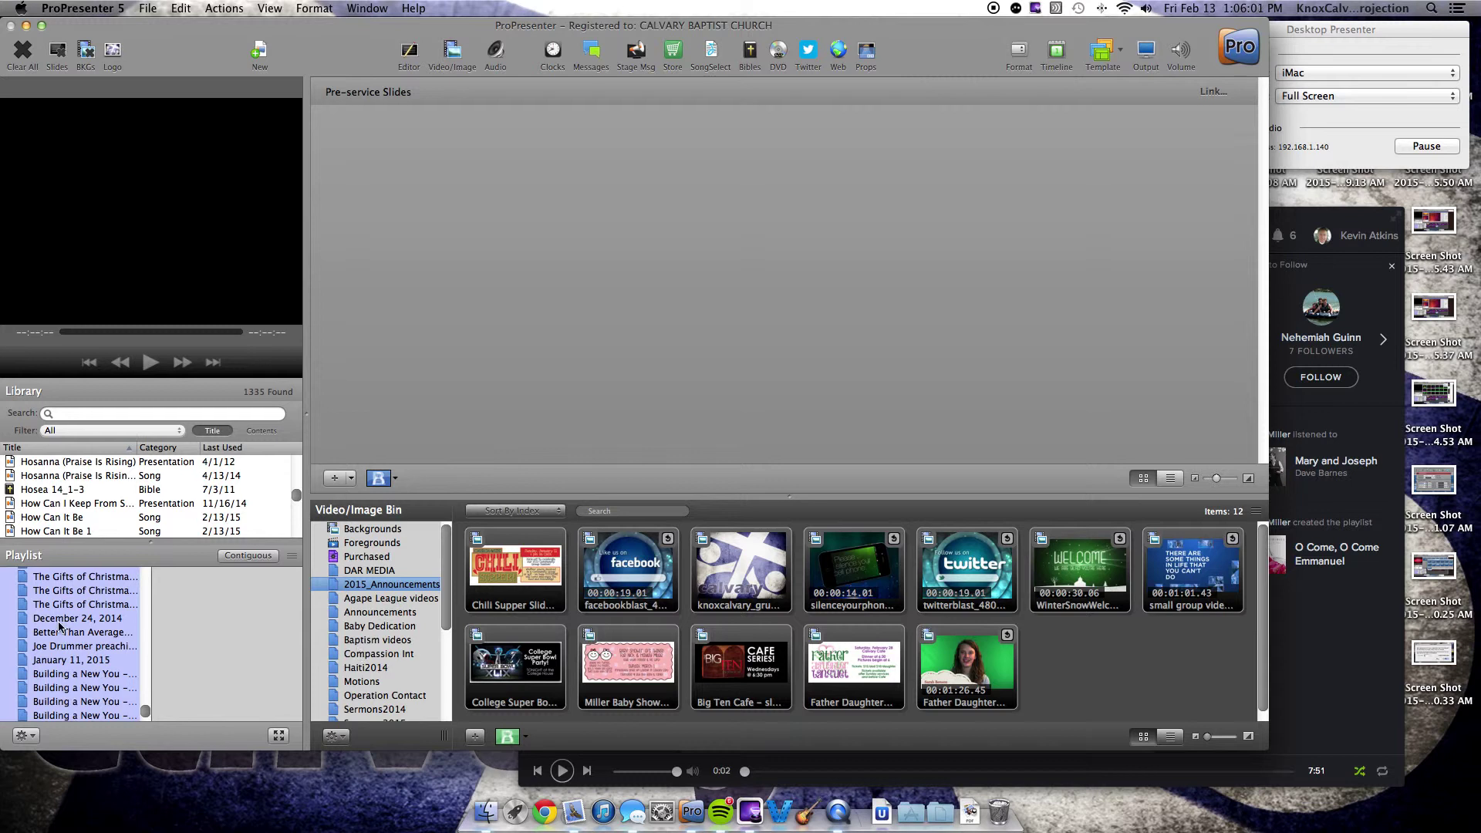
Step: Open the attachment issues of the newly added plan playlist and apply the Ignore resolution to the listed songs
click(93, 702)
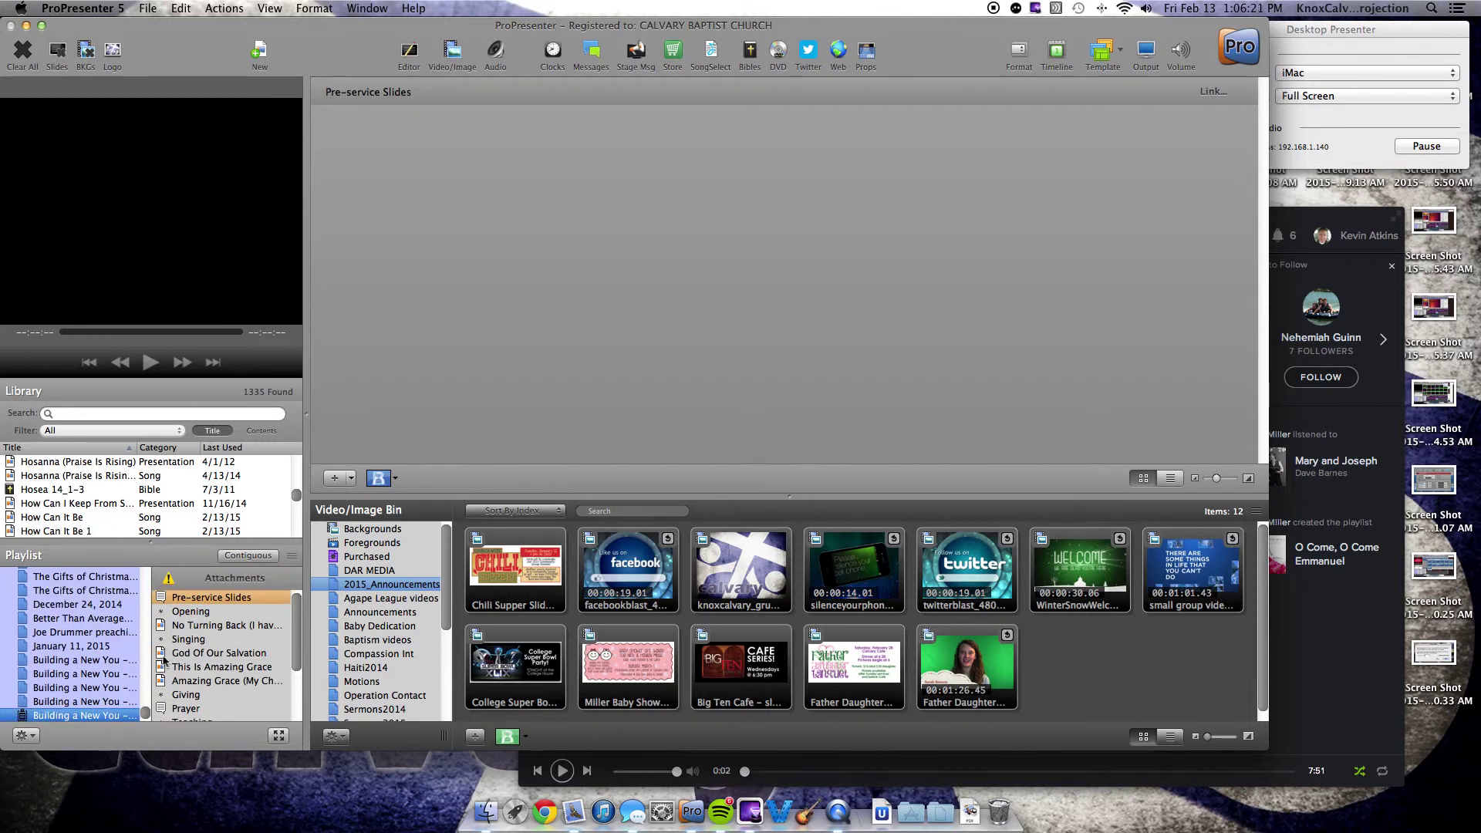
scroll(187, 668, down, 3)
scroll(187, 668, down, 1)
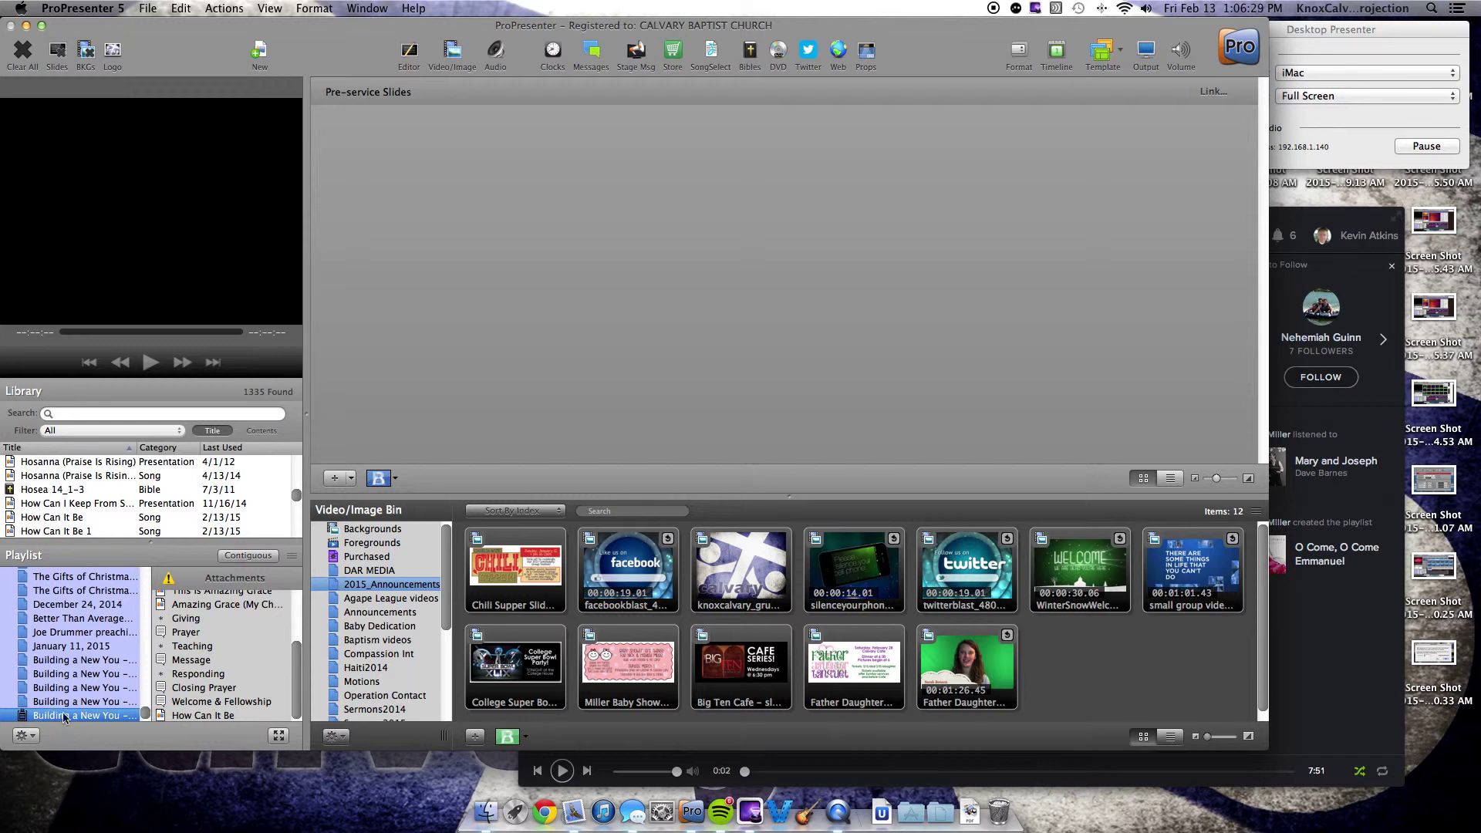
click(222, 584)
scroll(529, 578, down, 5)
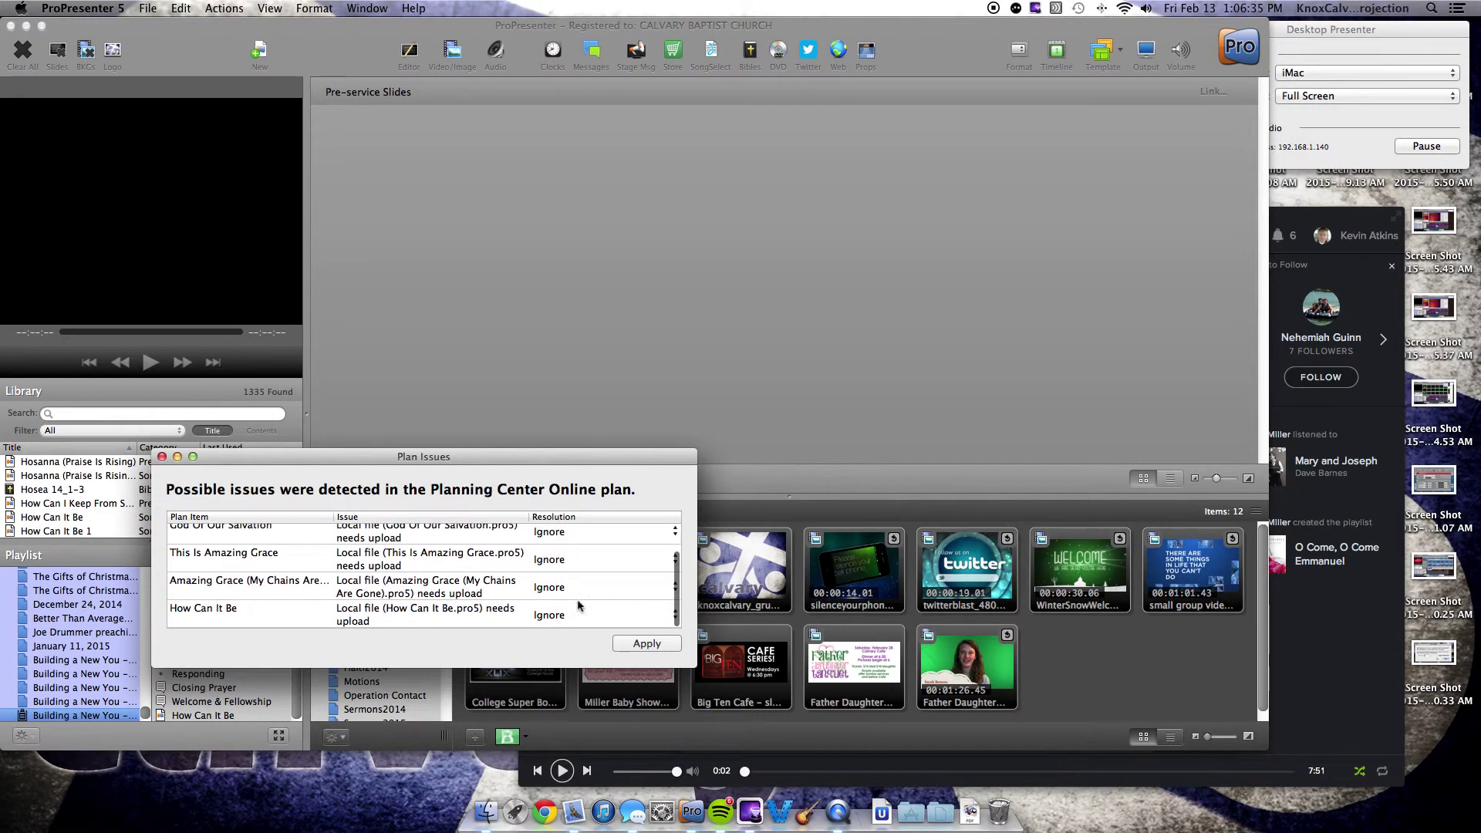
click(647, 643)
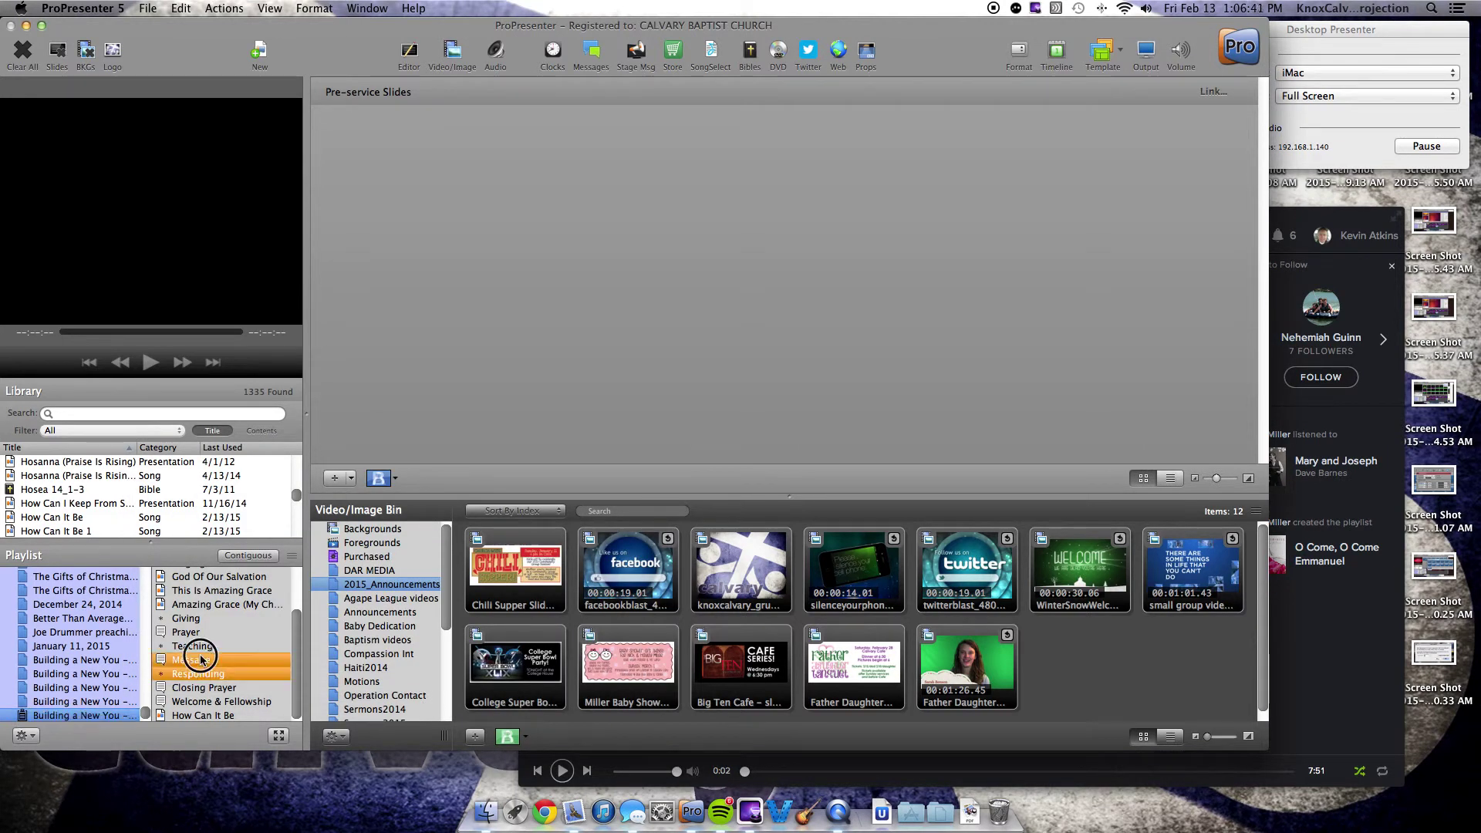
Step: Look through the plan's items and display the slides of Amazing Grace (My Chains Are Gone)
click(193, 646)
click(197, 633)
mouse_move(196, 635)
mouse_down()
mouse_move(195, 692)
mouse_move(204, 620)
mouse_up()
click(205, 603)
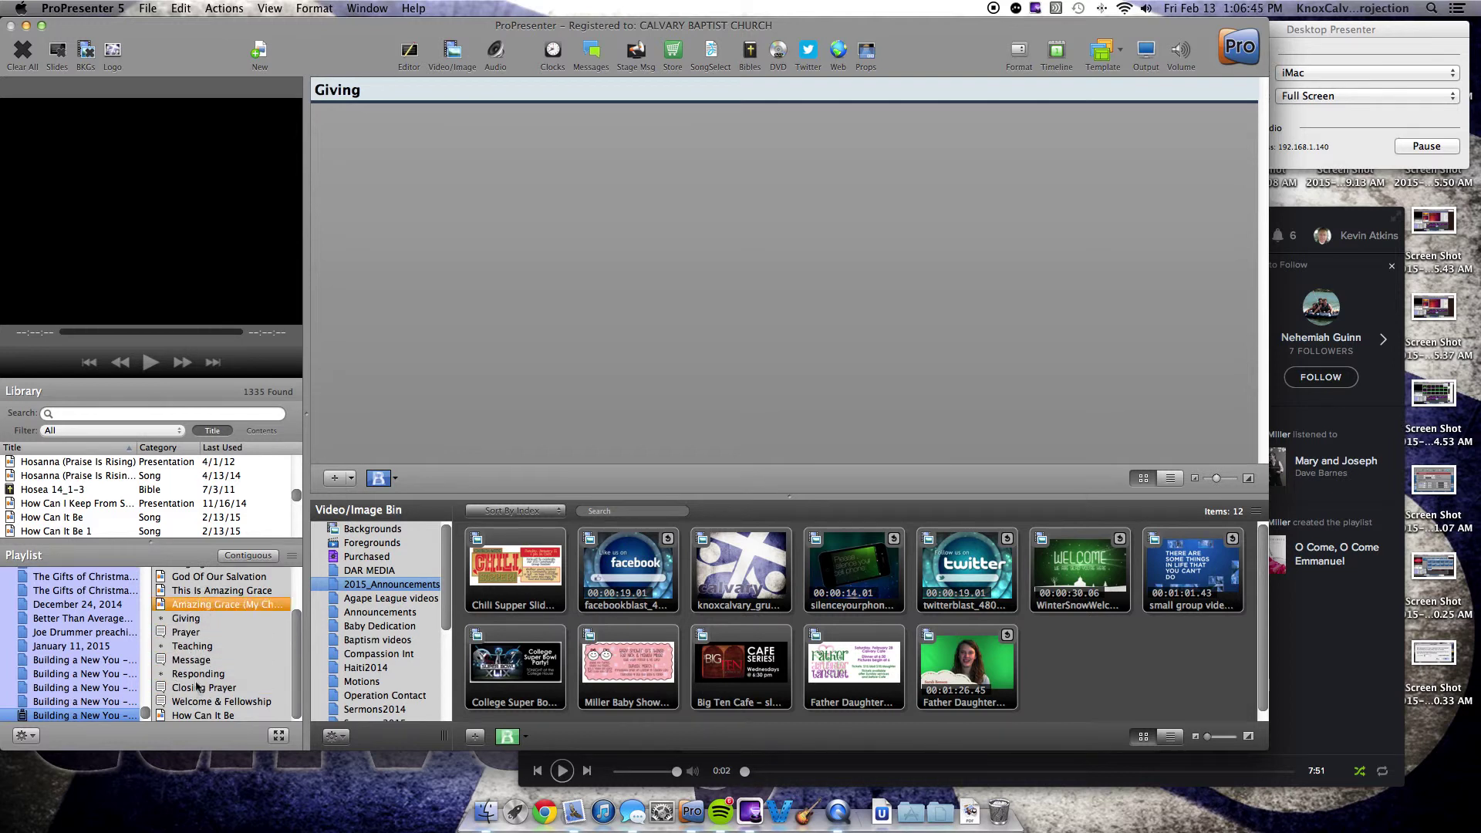
scroll(197, 678, up, 3)
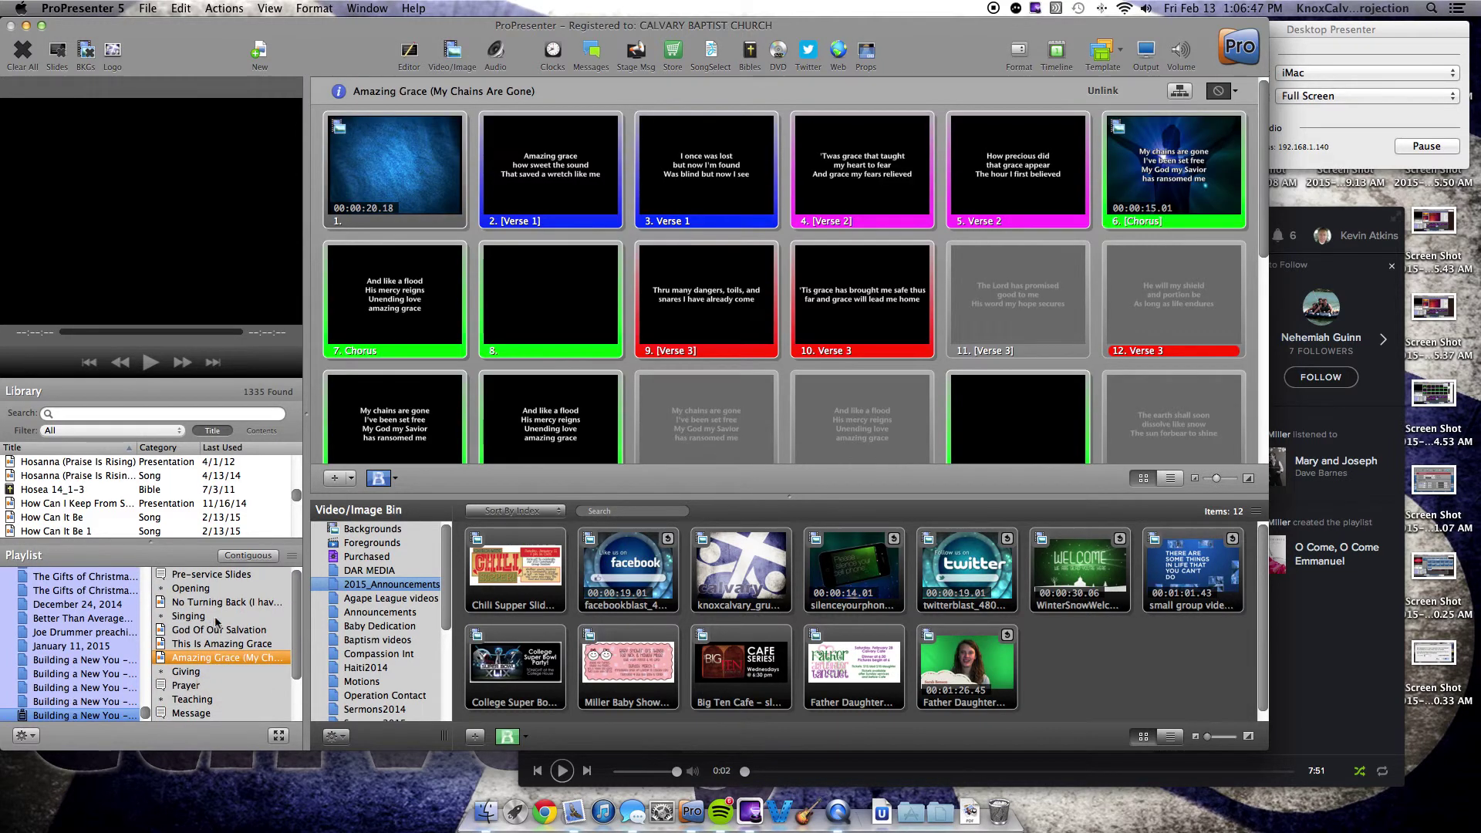
right_click(29, 719)
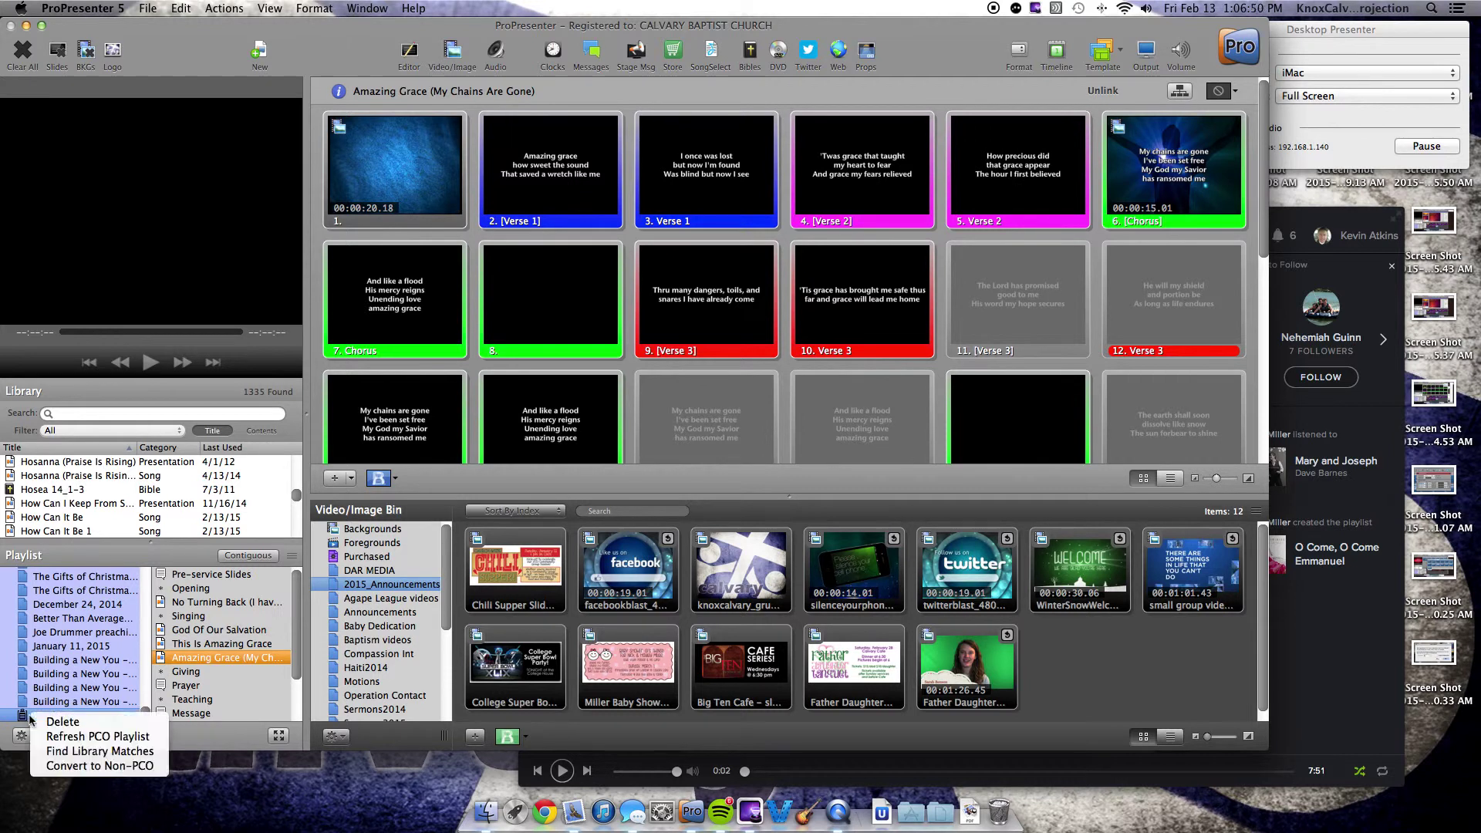
click(74, 767)
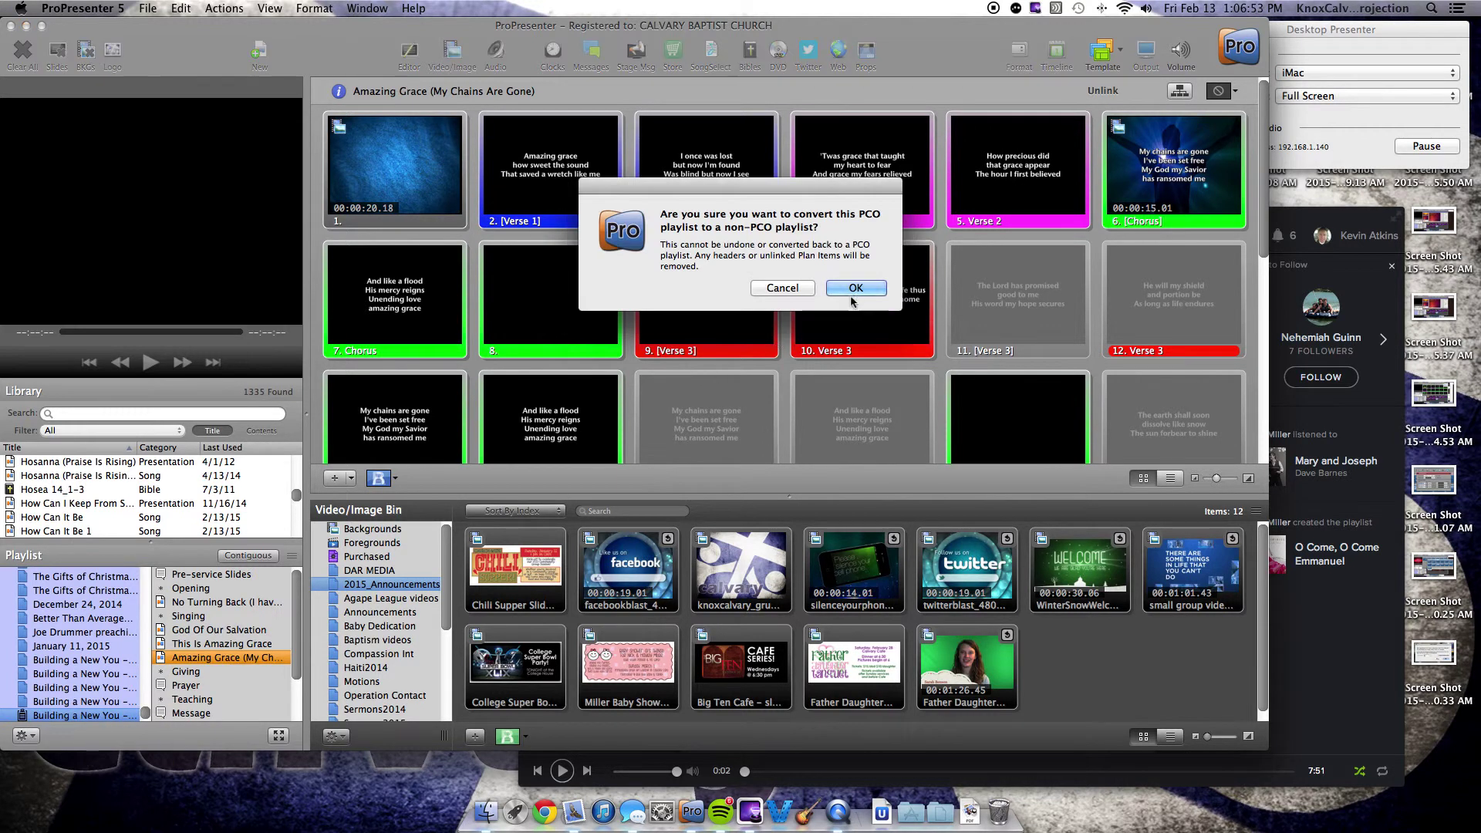
click(856, 287)
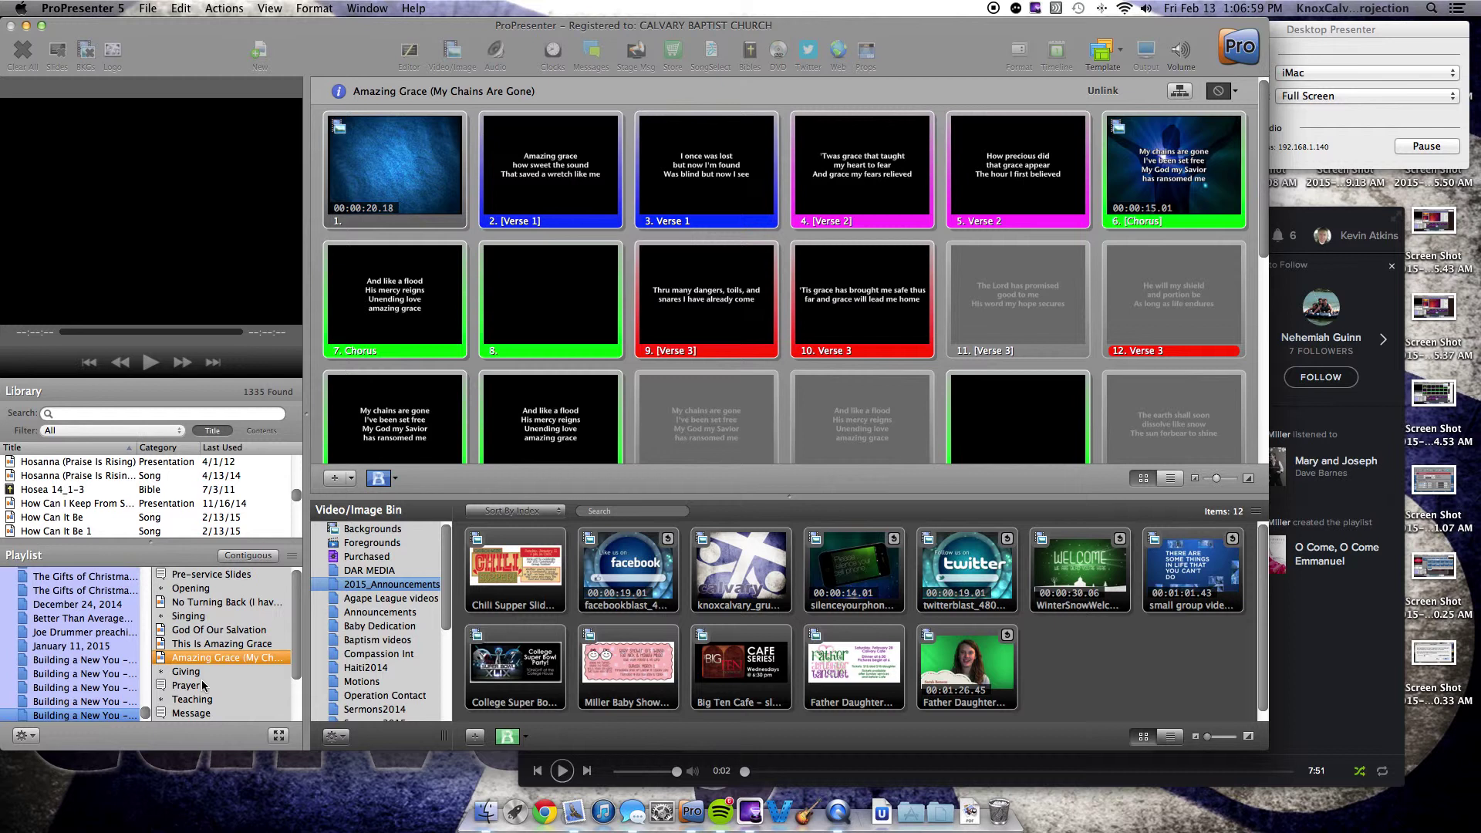
Step: Move the Welcome & Fellowship item directly below No Turning Back (I have decided) and show that song's slides
scroll(204, 685, down, 3)
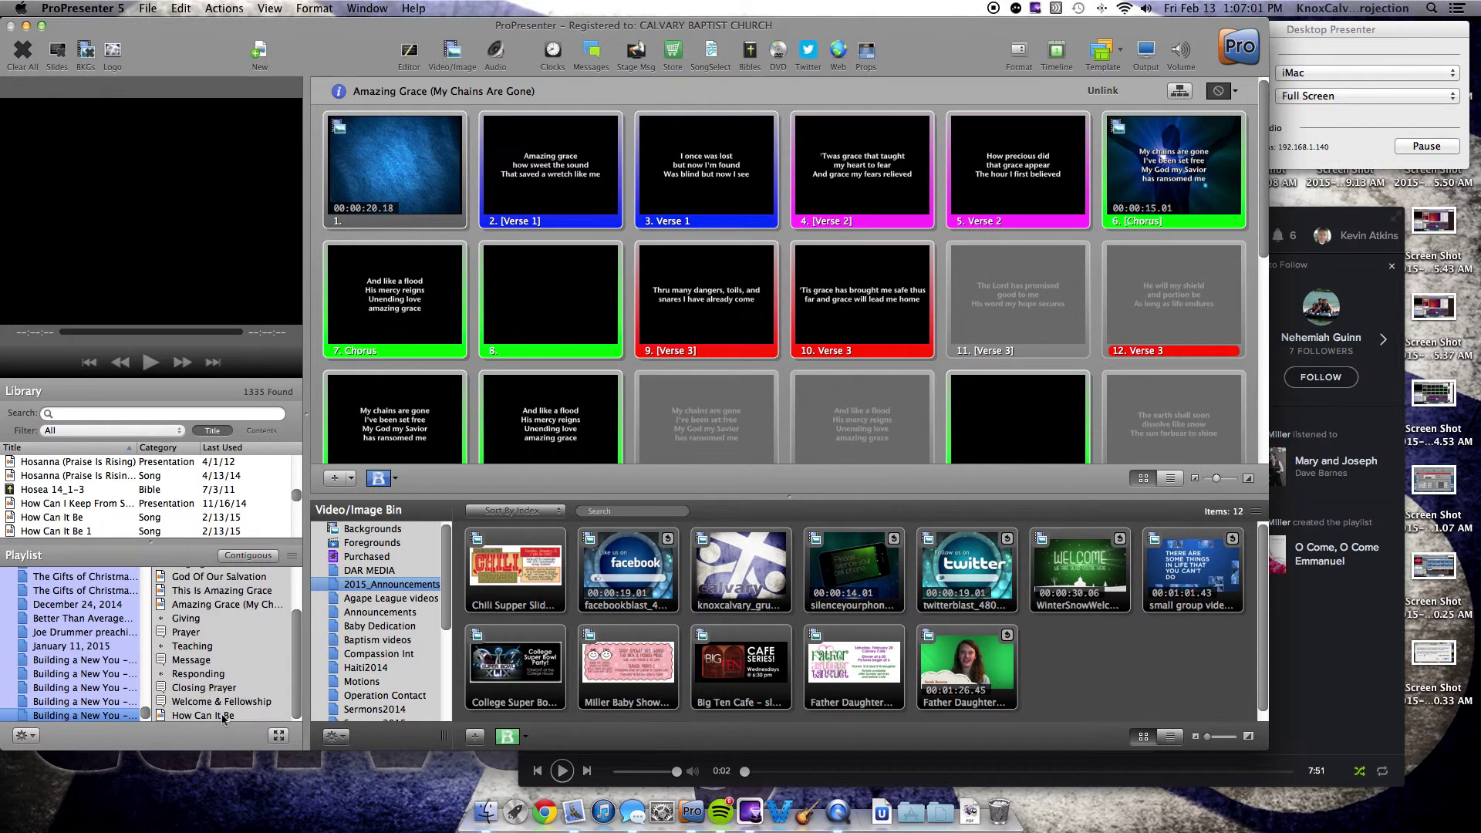
click(227, 703)
drag(226, 703, 221, 613)
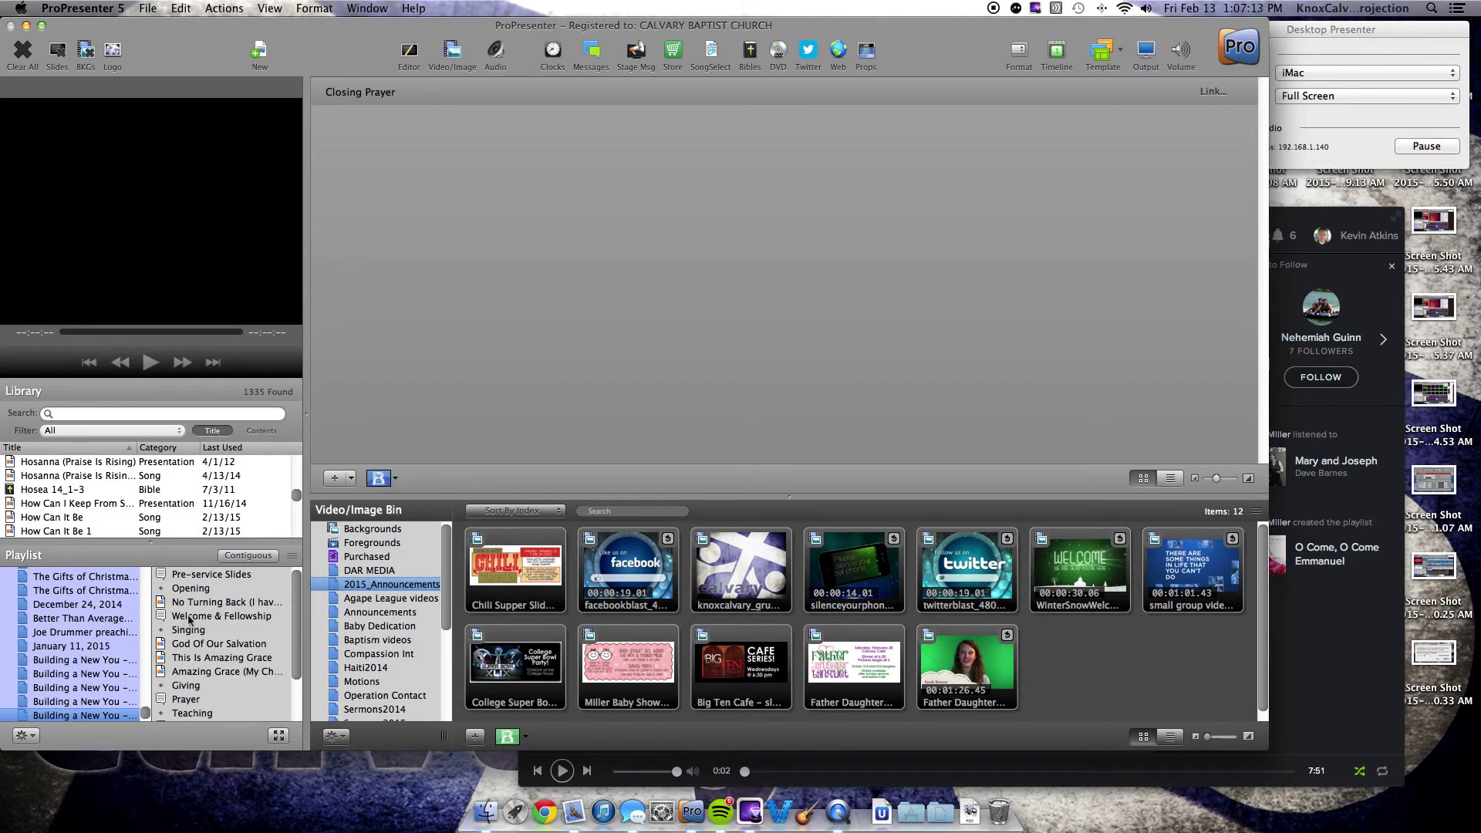
click(197, 603)
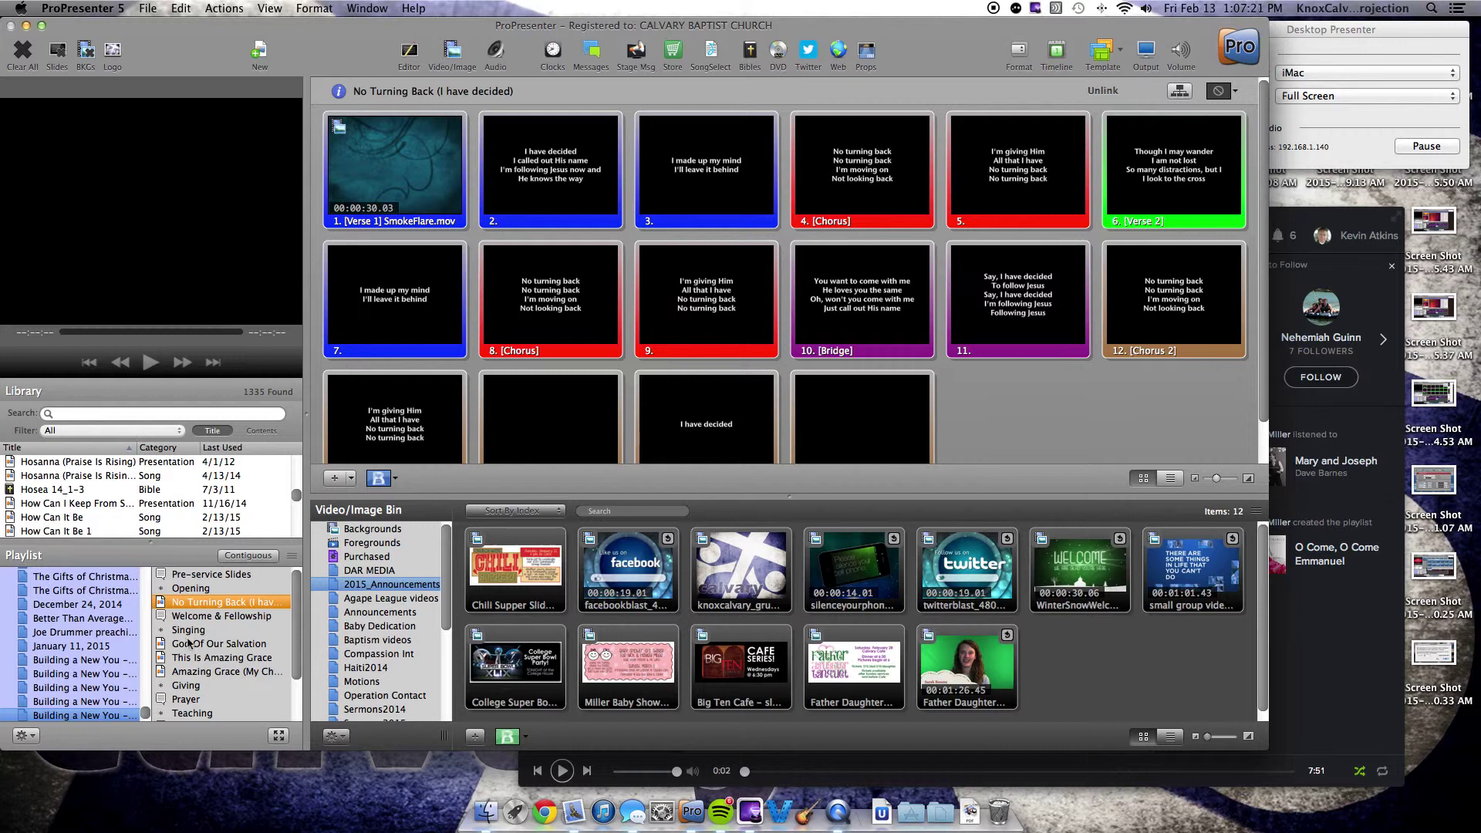
Step: Link the How Can It Be playlist item to the library document Hosea 14_1-3
scroll(212, 683, down, 2)
click(204, 715)
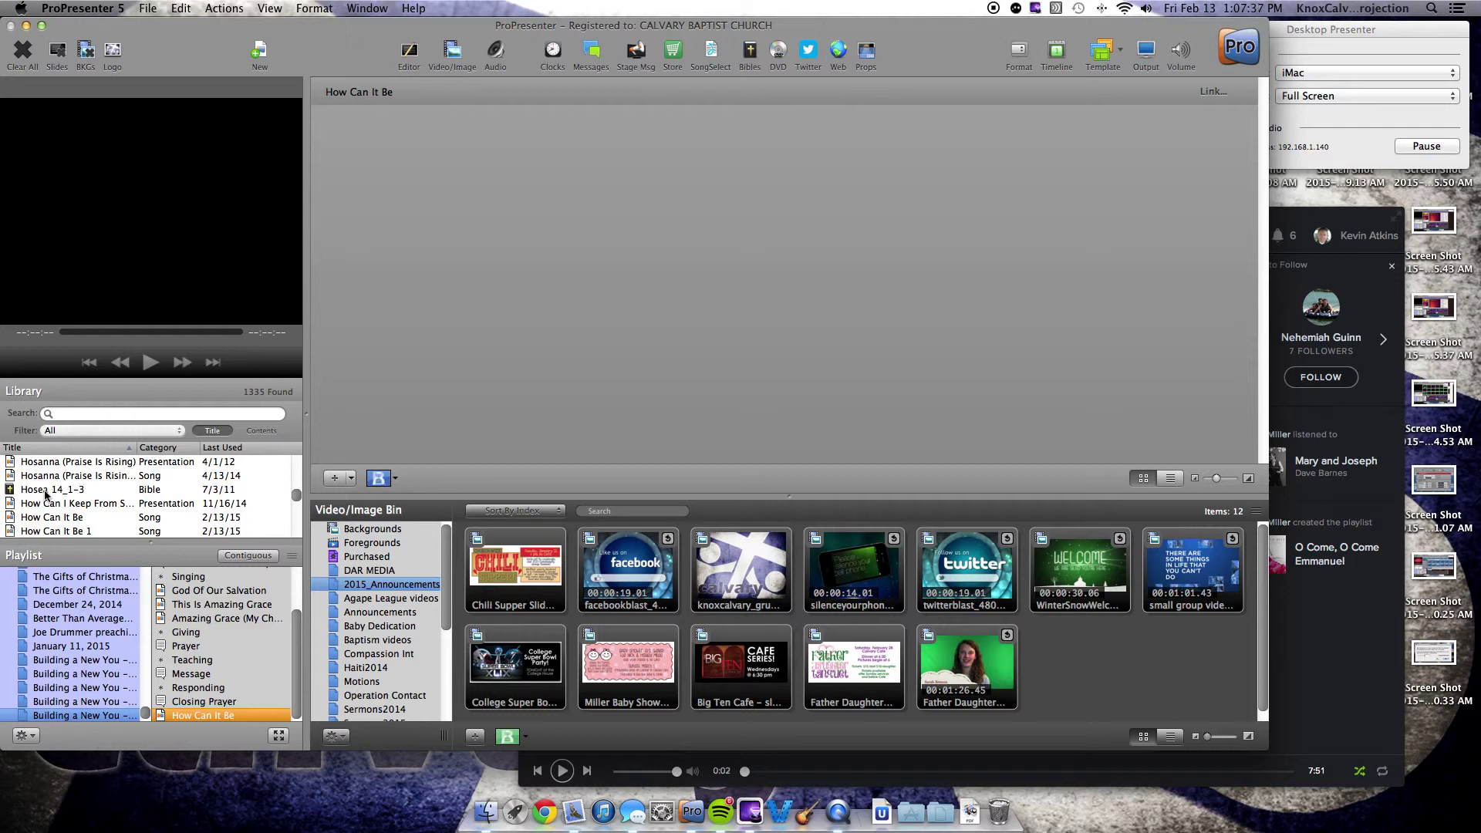
click(1213, 91)
scroll(58, 502, down, 3)
scroll(58, 503, up, 4)
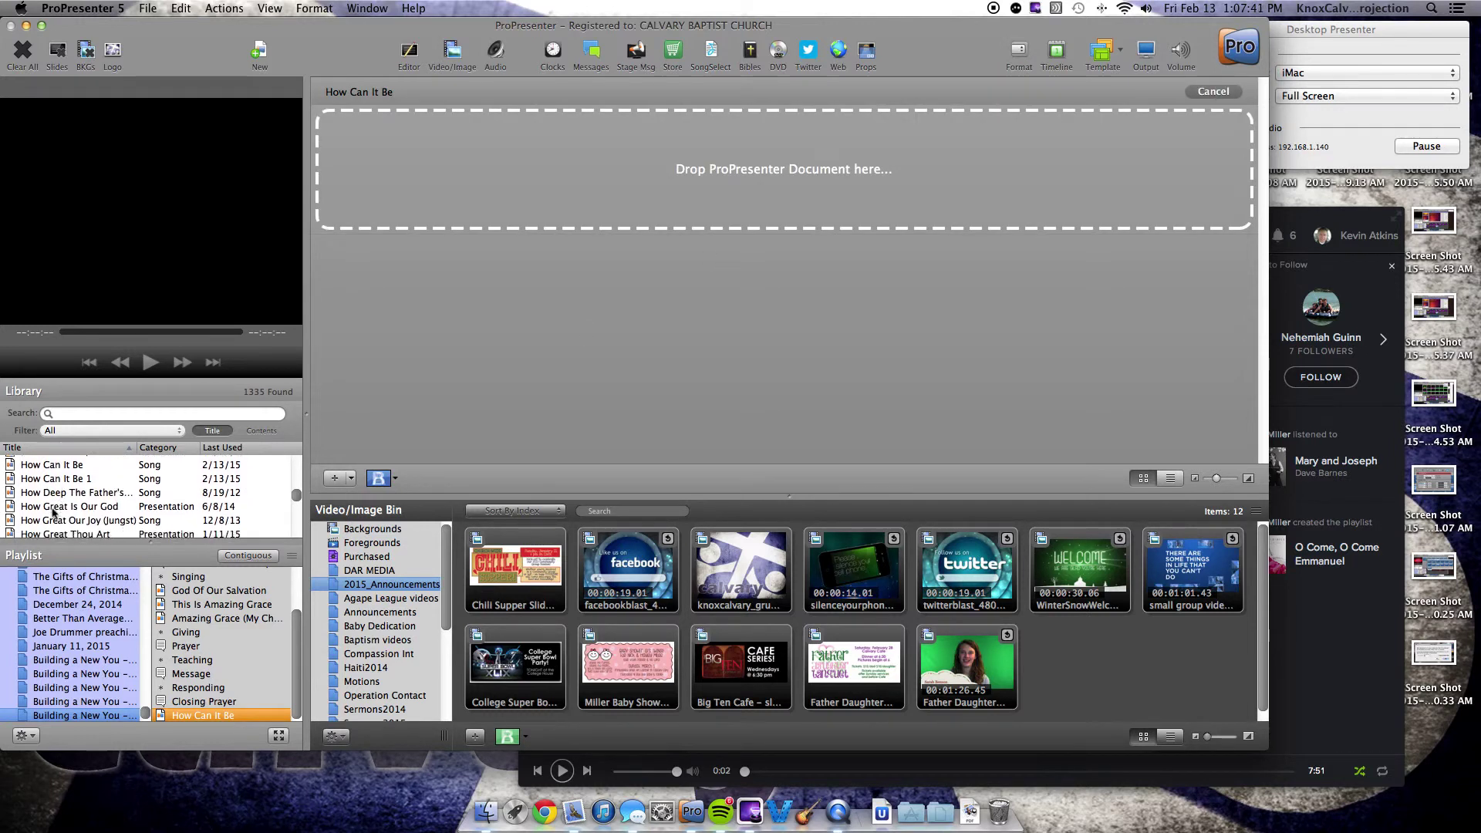
scroll(70, 509, down, 1)
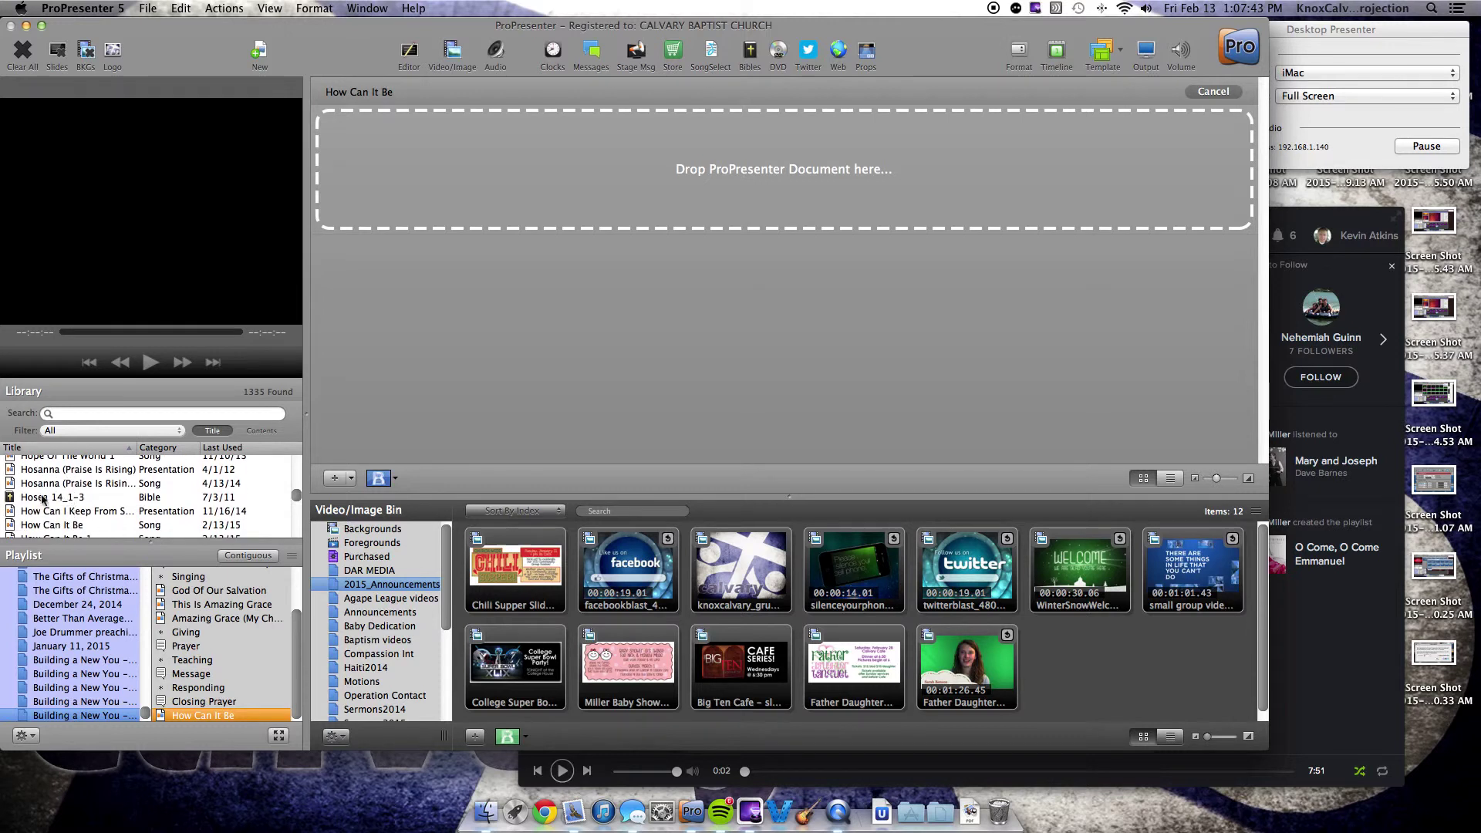
drag(44, 500, 444, 183)
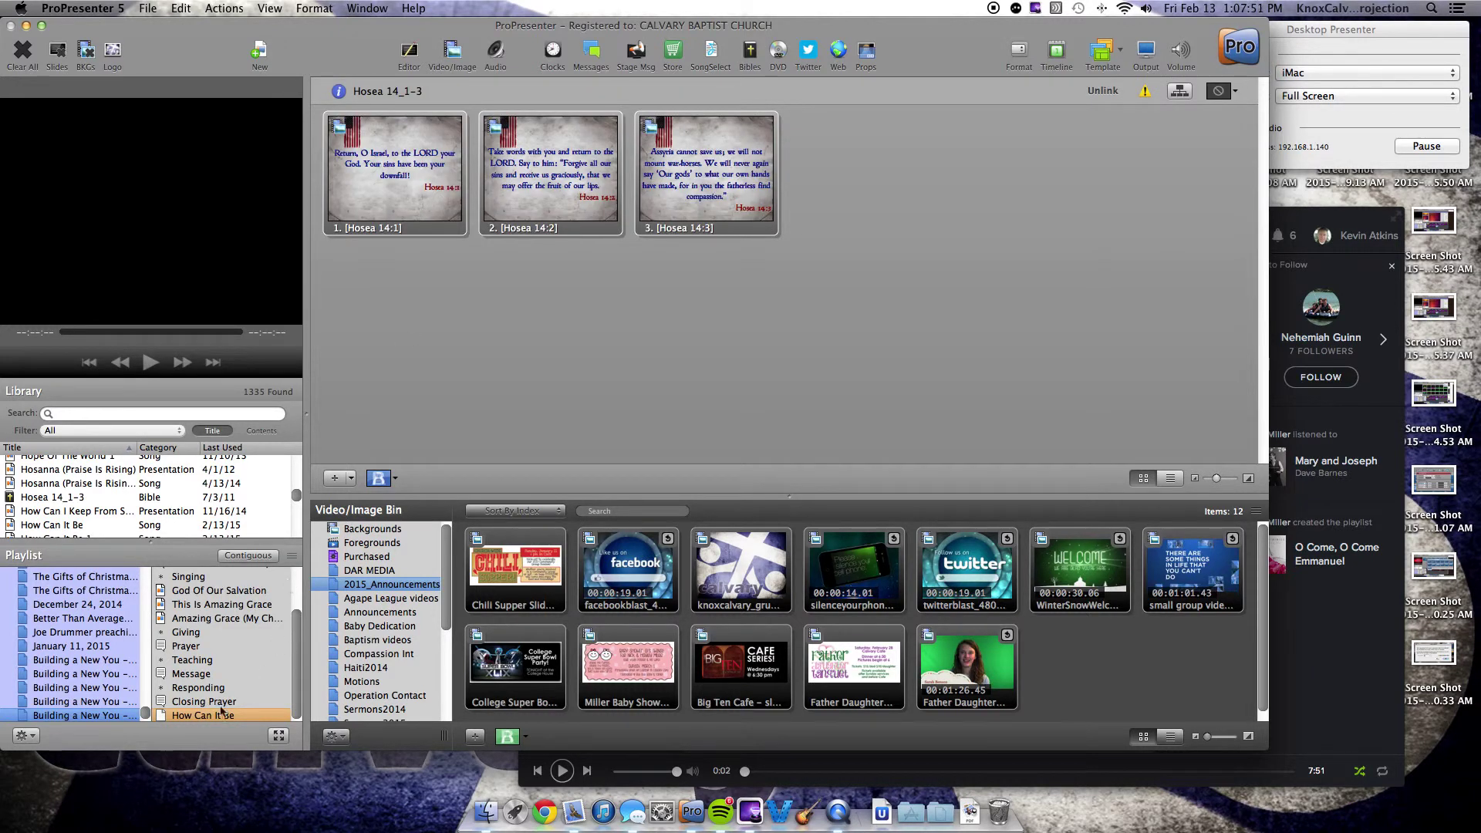
click(248, 715)
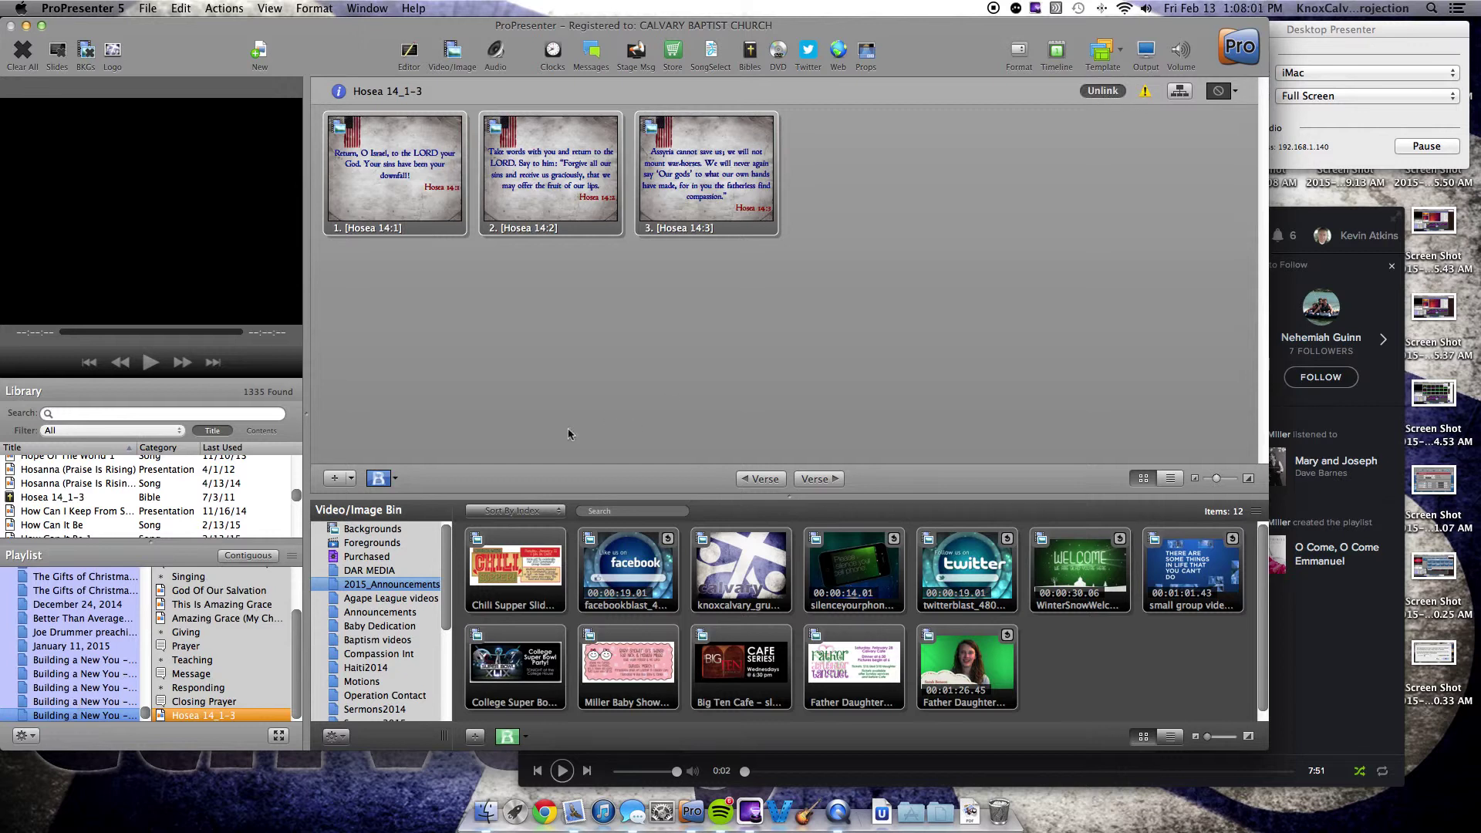
Step: Search SongSelect for "how can it be" and preview the lyrics of several matching songs
click(713, 52)
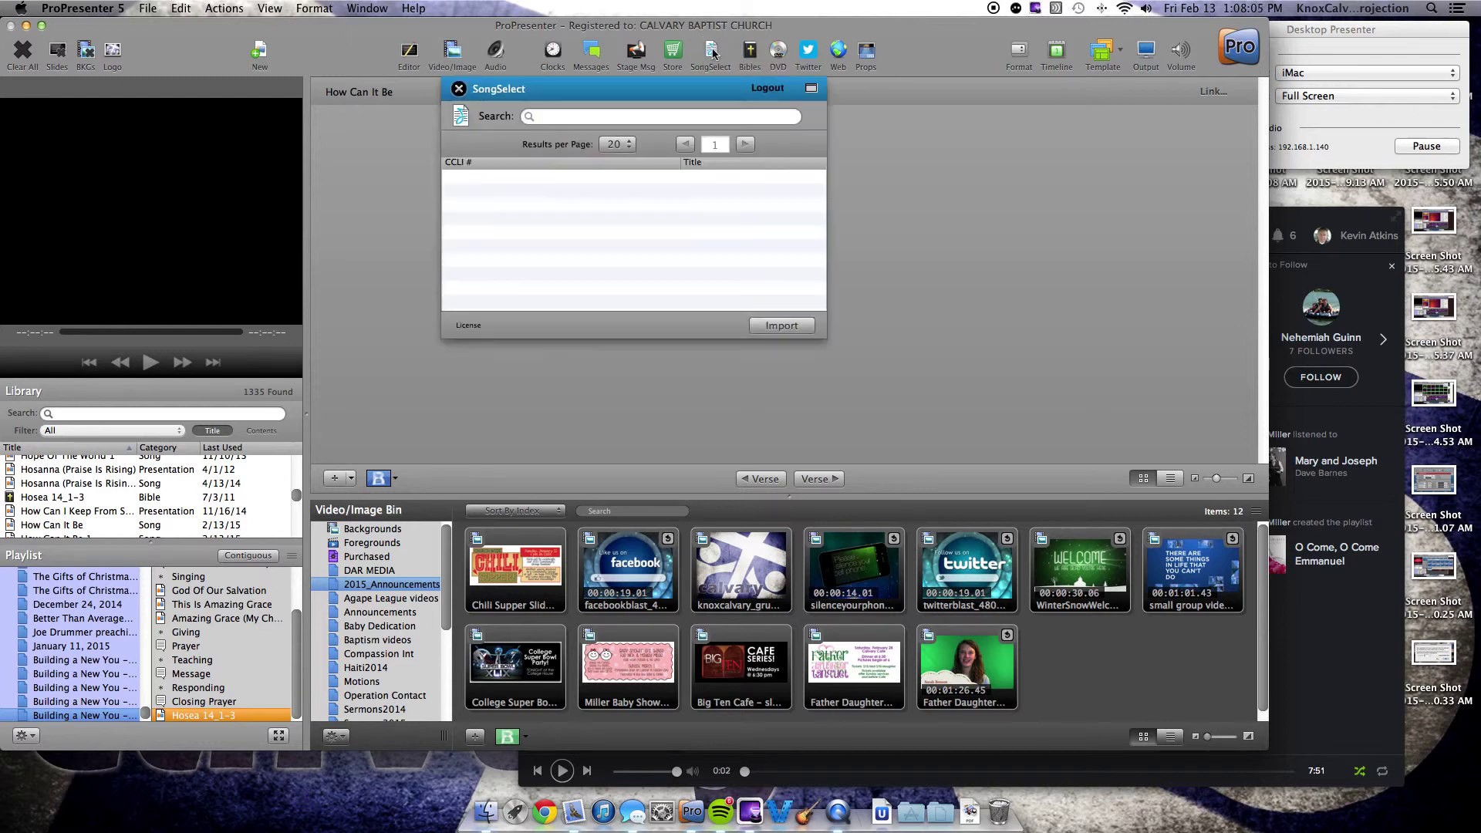
click(648, 117)
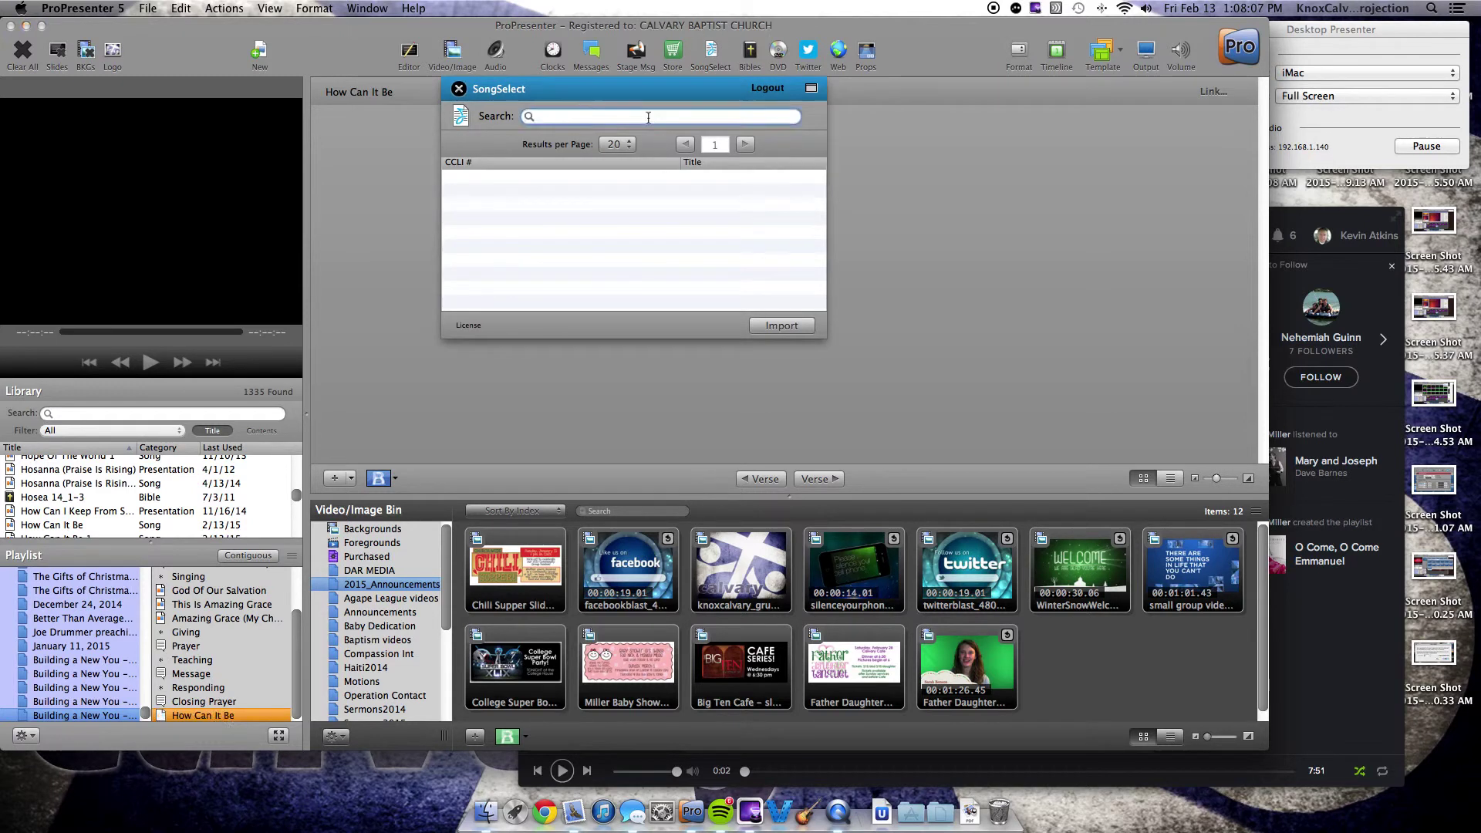
text(how can it be)
key(Return)
click(730, 181)
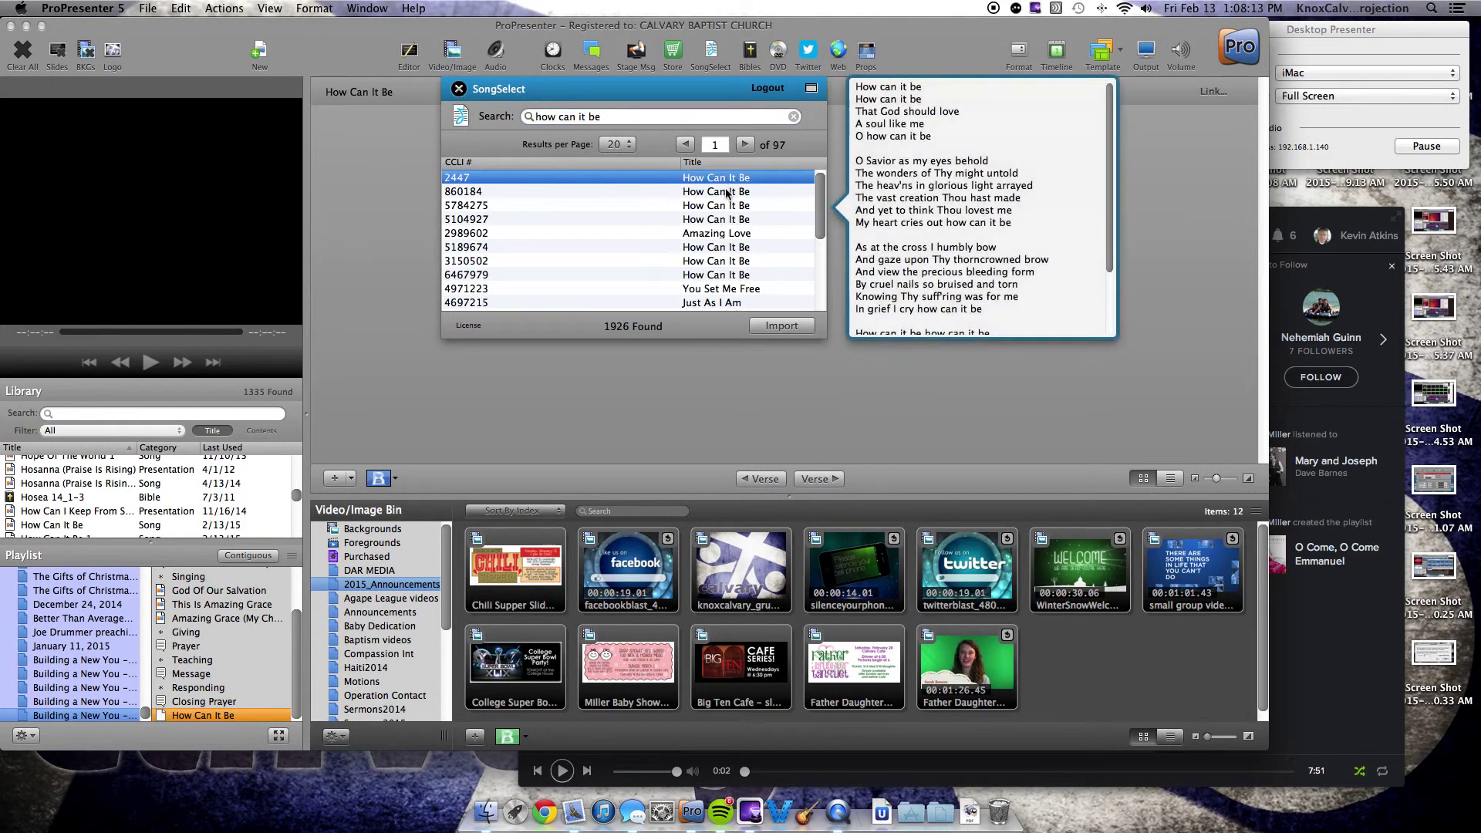
click(726, 193)
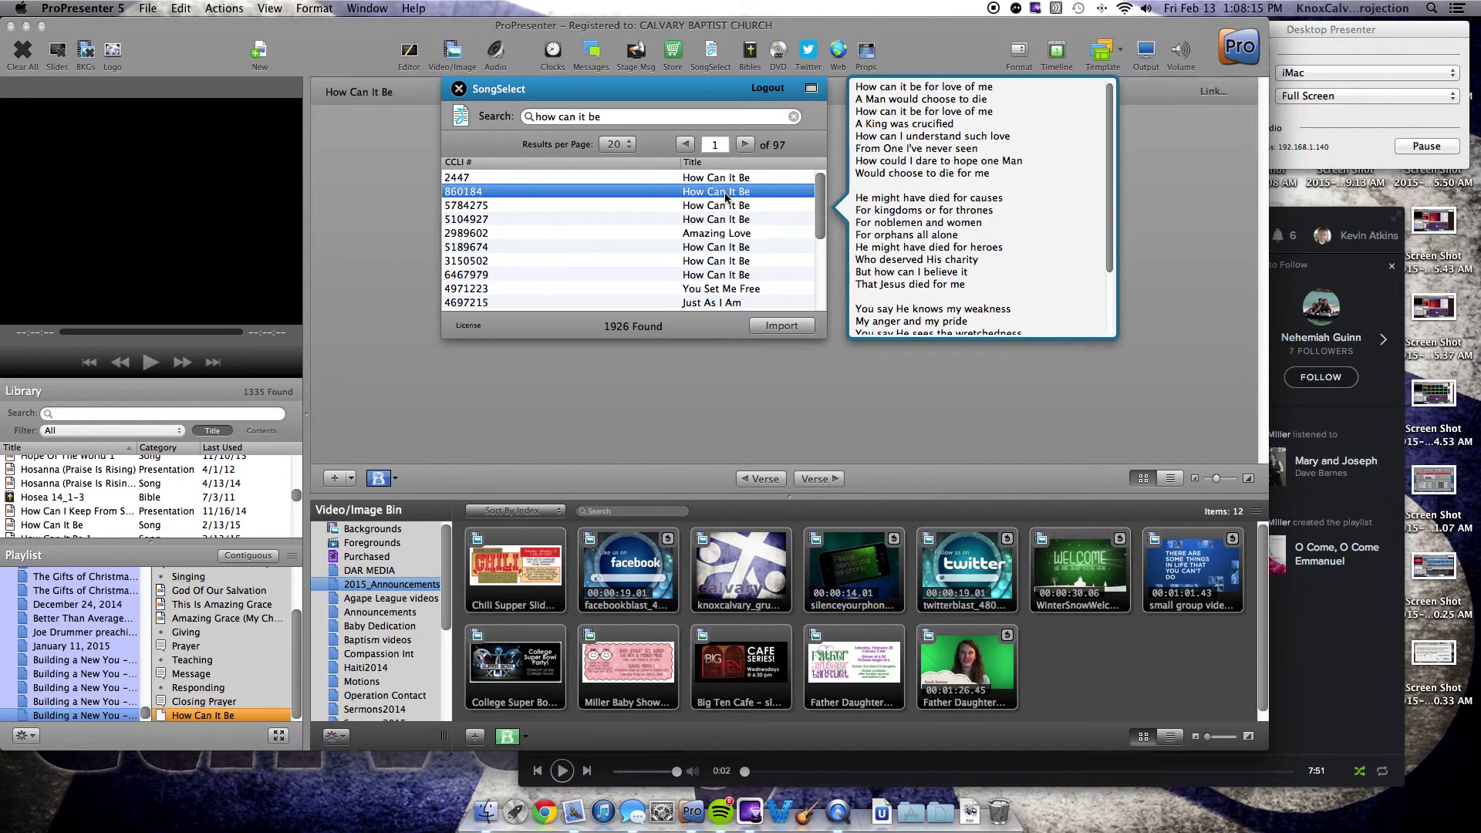
click(722, 206)
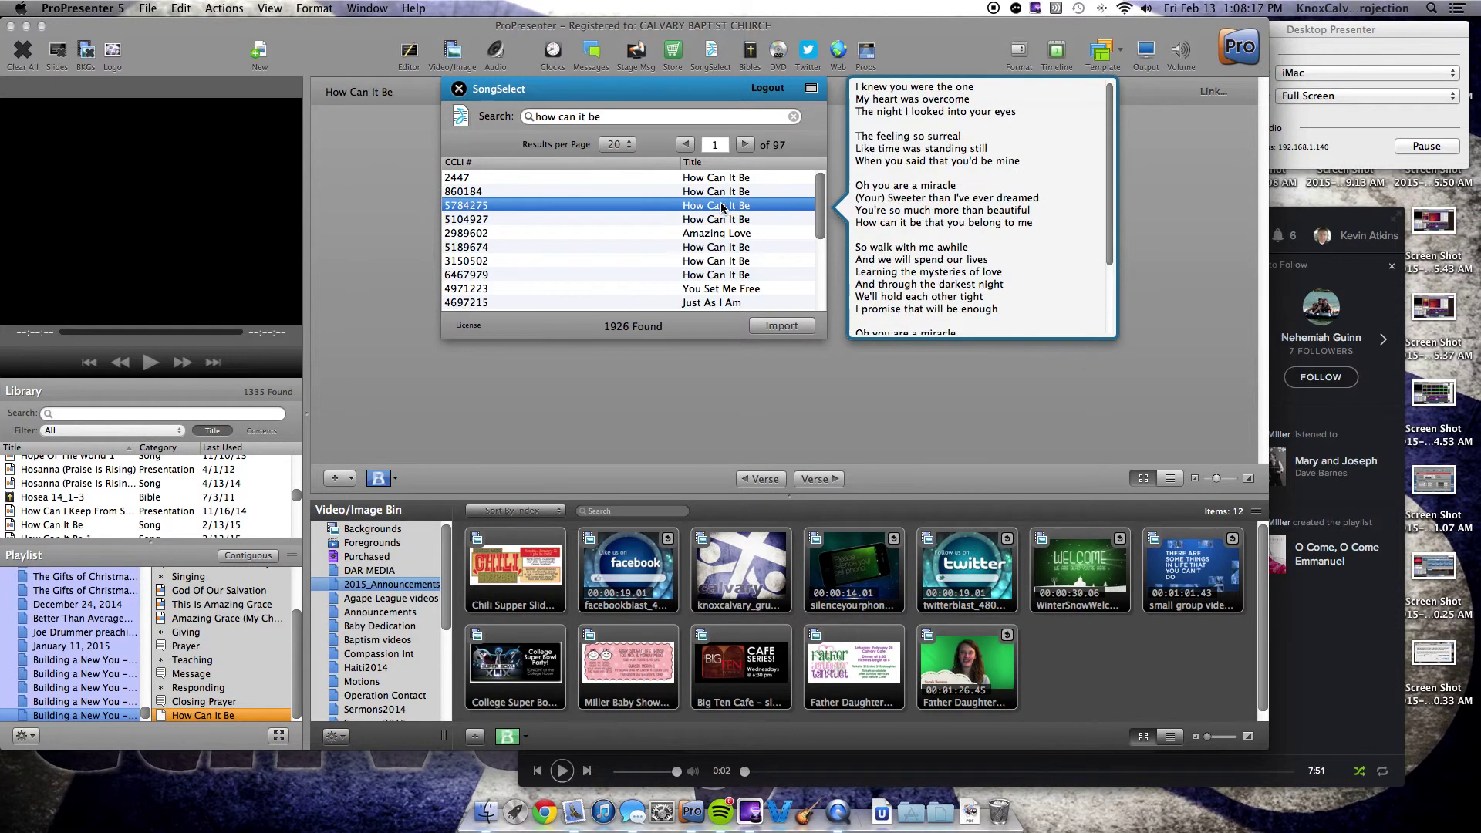
scroll(722, 213, down, 2)
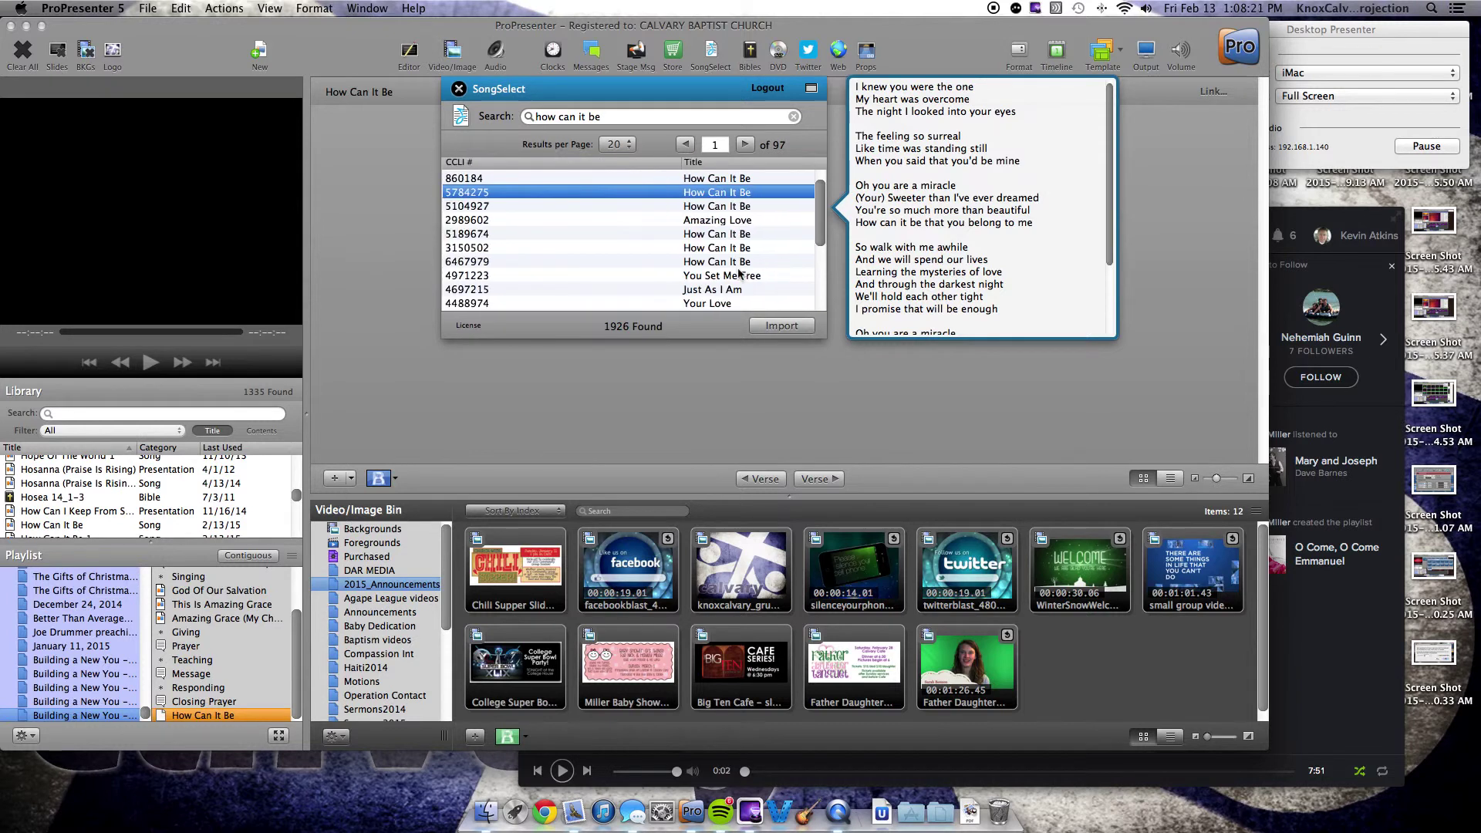
Step: Set up the import of How Can It Be (5784275) with category Song, Song Lyrics template "Center align, center just" and destination Library
click(785, 326)
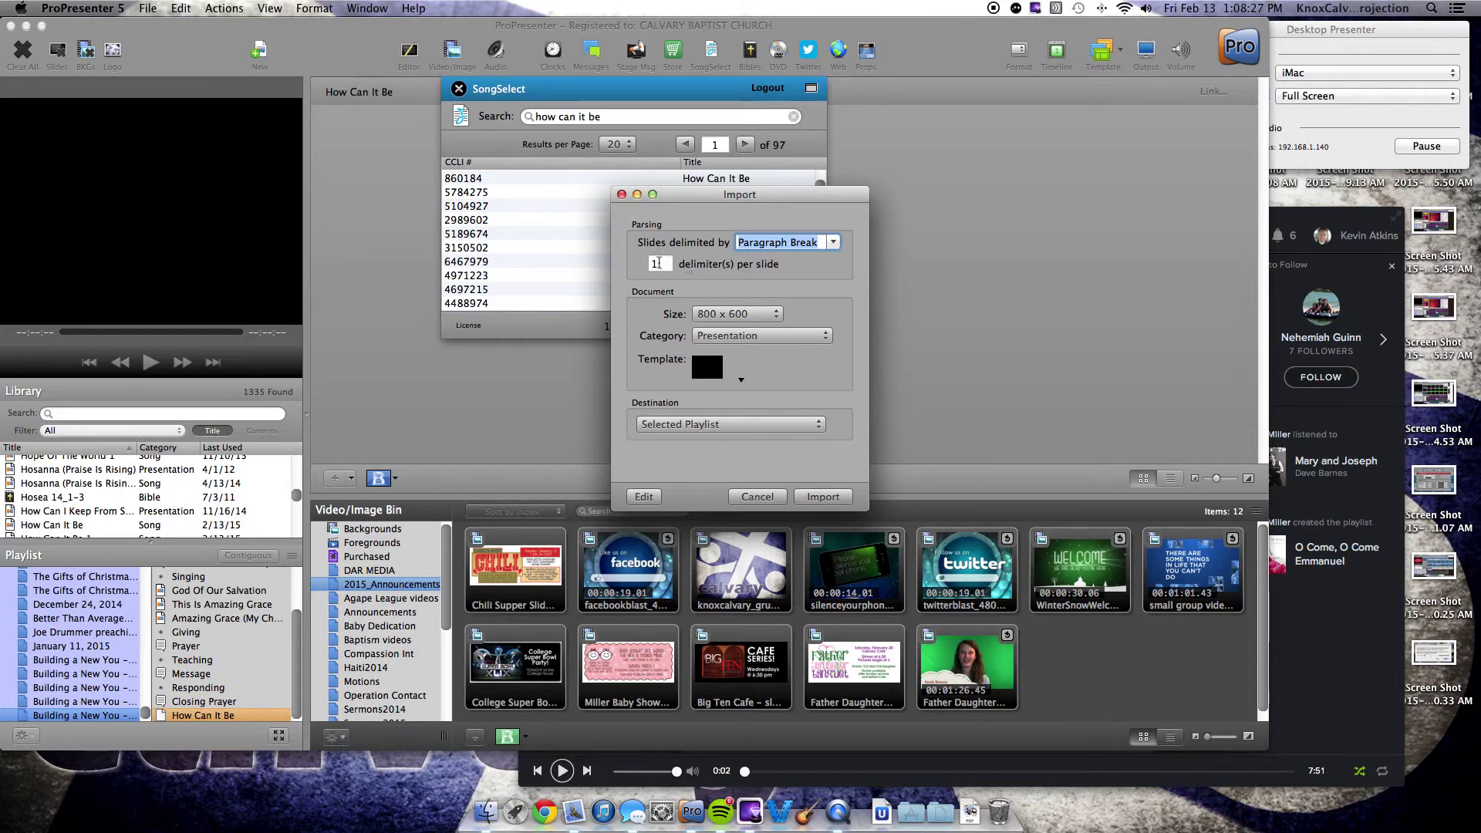
click(752, 335)
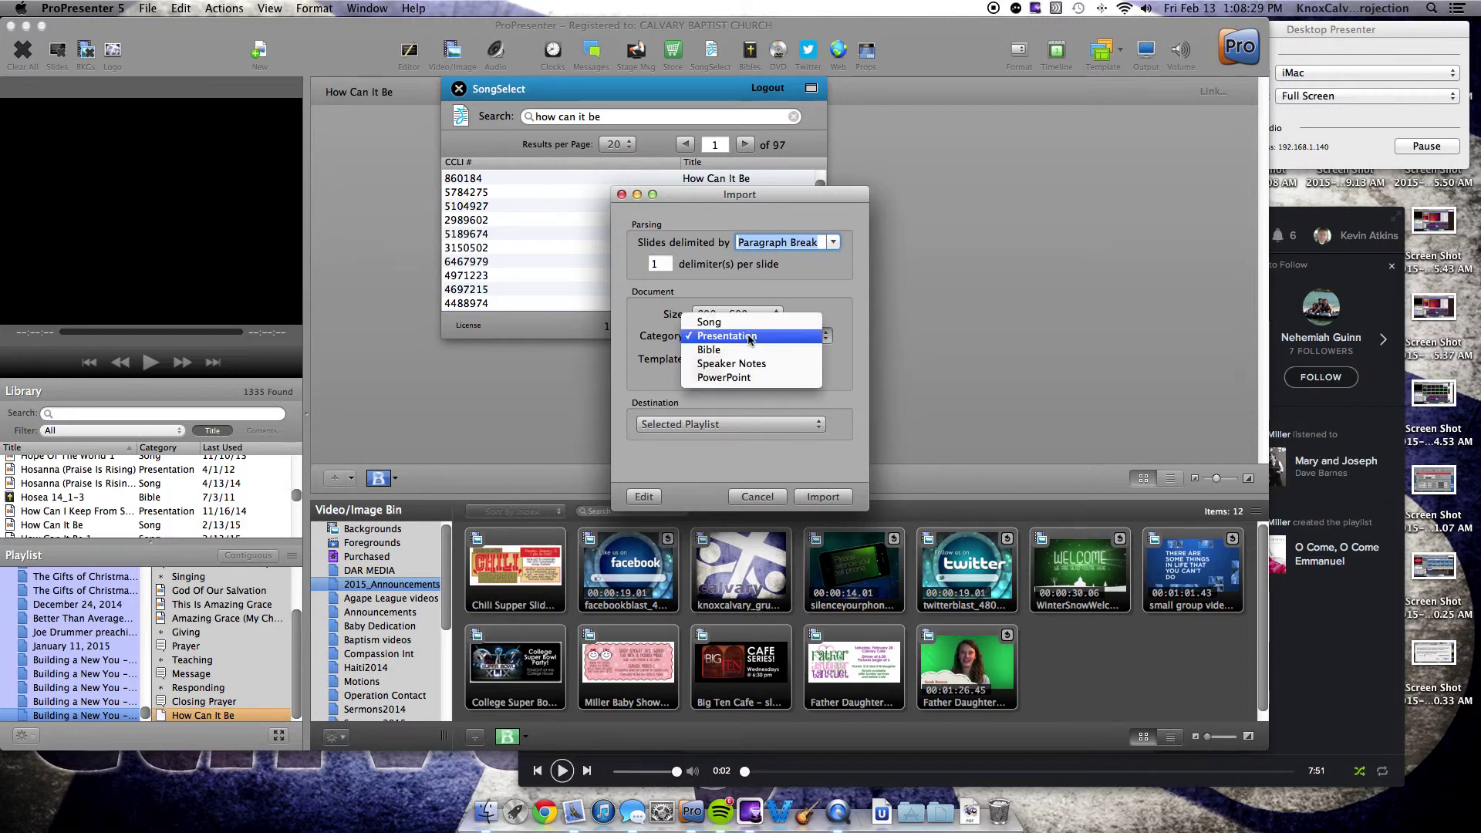
click(752, 330)
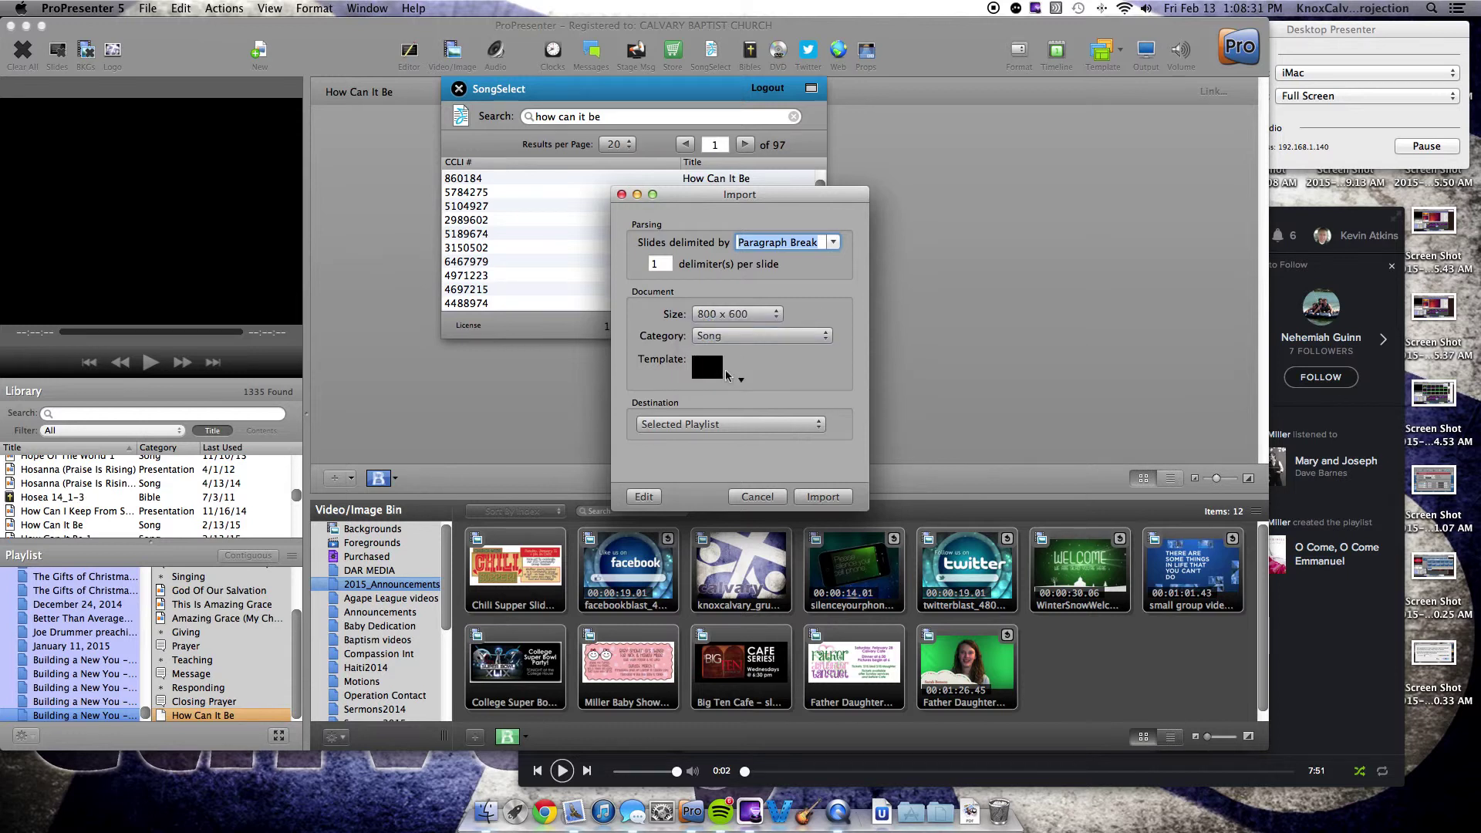
click(707, 367)
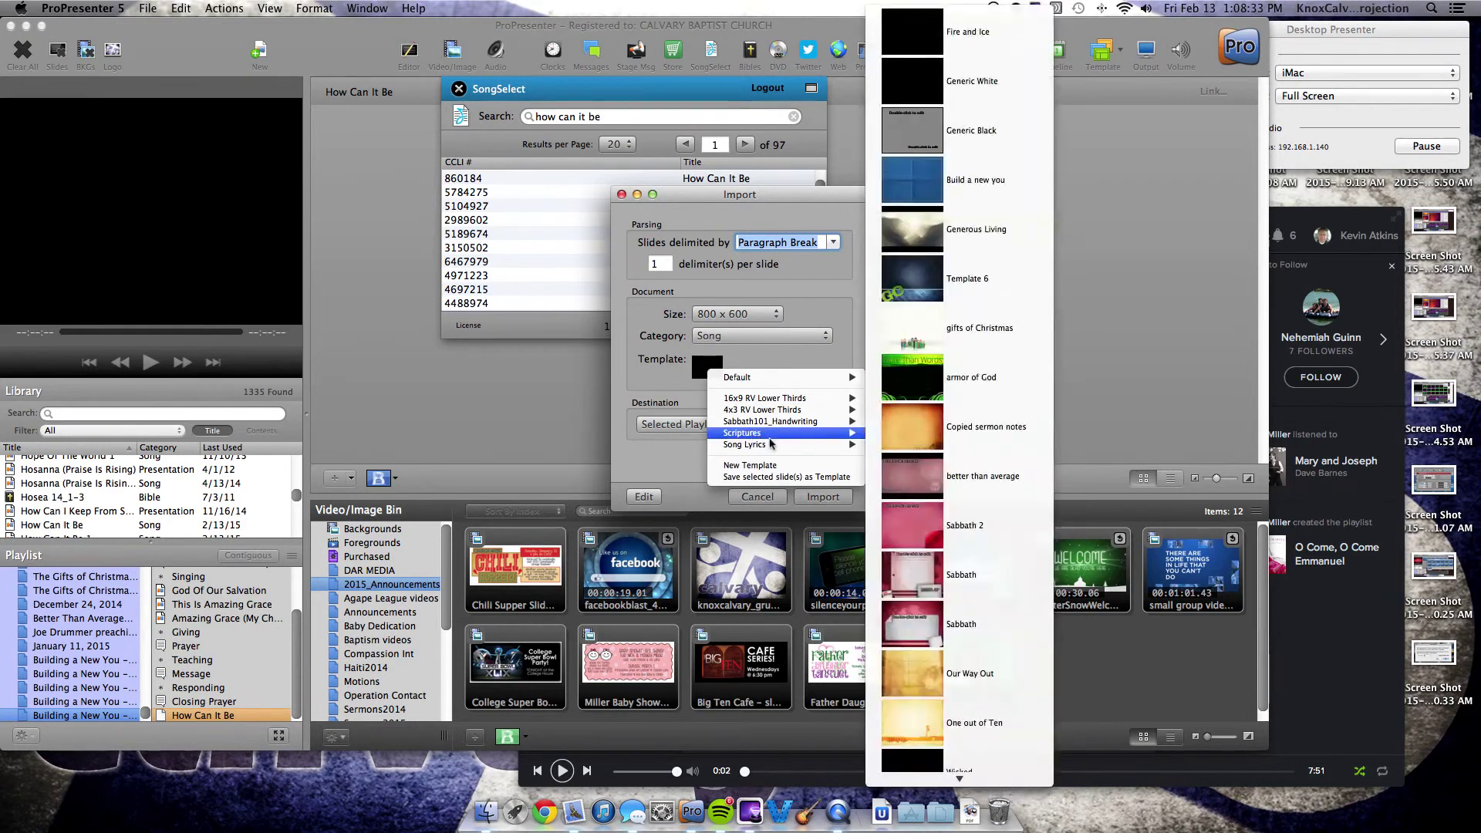
mouse_move(770, 445)
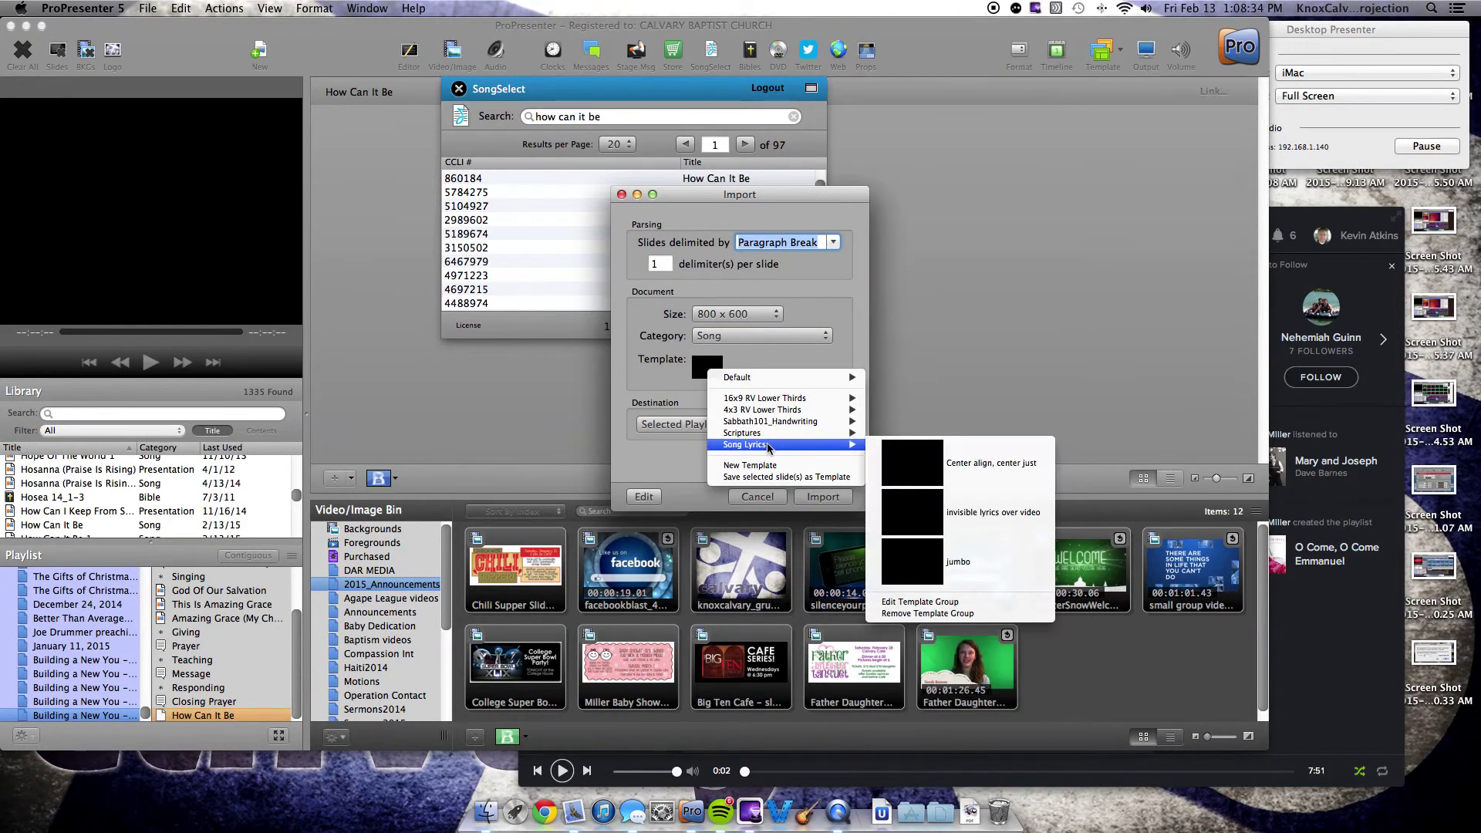
click(922, 473)
click(712, 426)
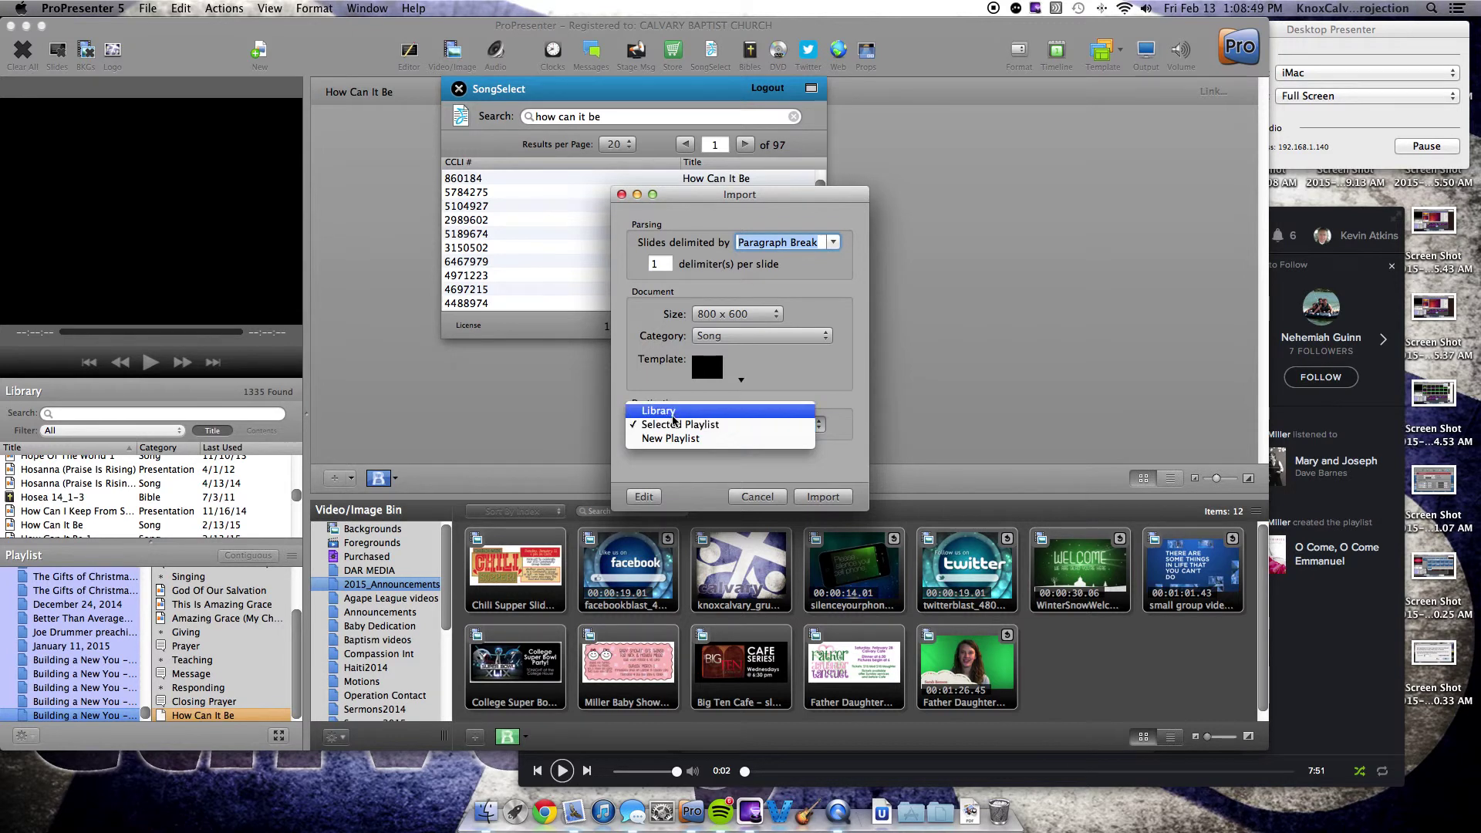
click(670, 411)
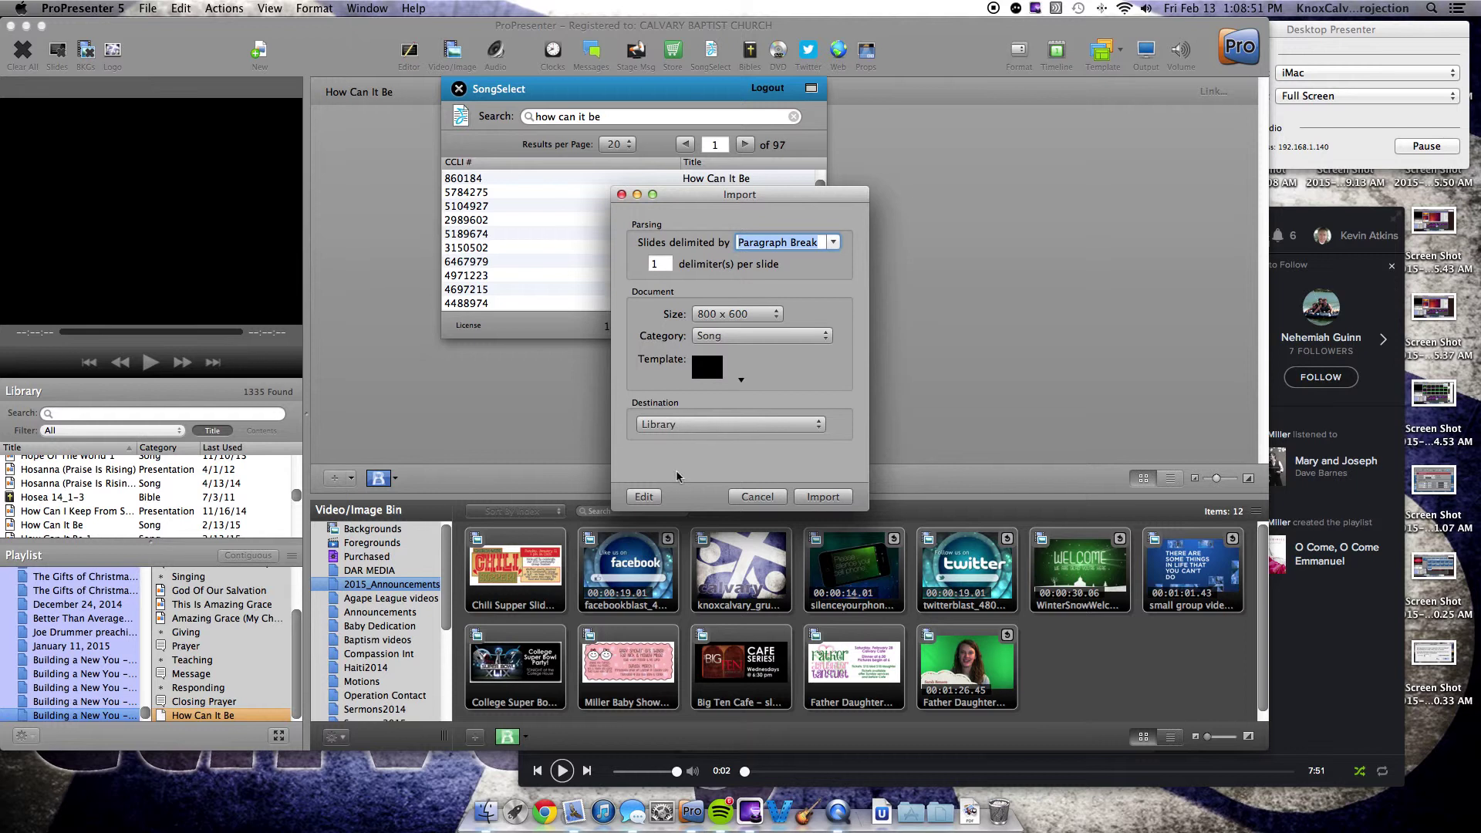
Step: Open the song for editing and split Verse 1 before "The feeling so surreal" and Chorus 1 before "You're so much more beautiful"
click(644, 498)
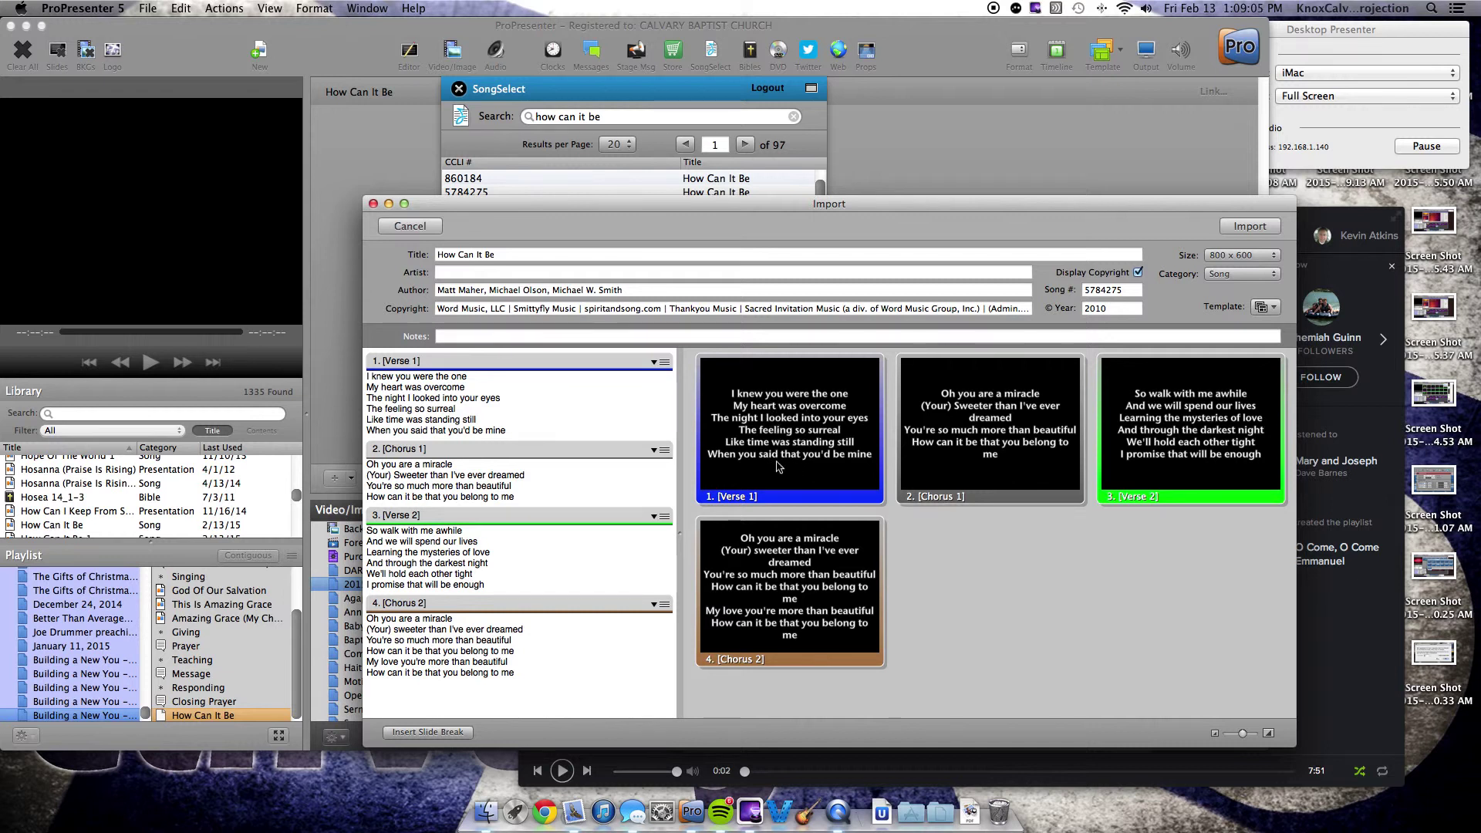
click(367, 408)
click(429, 732)
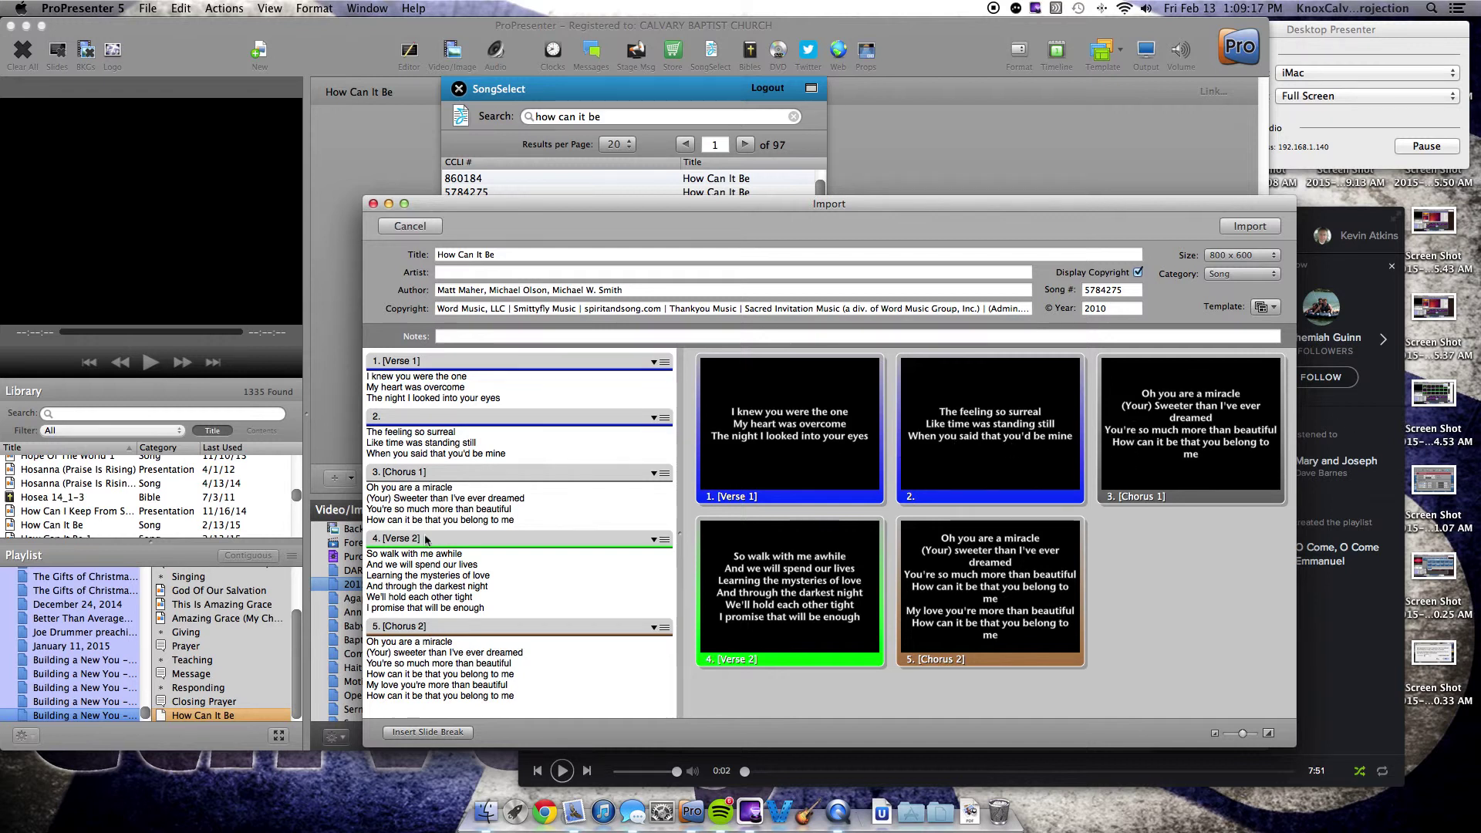
click(428, 732)
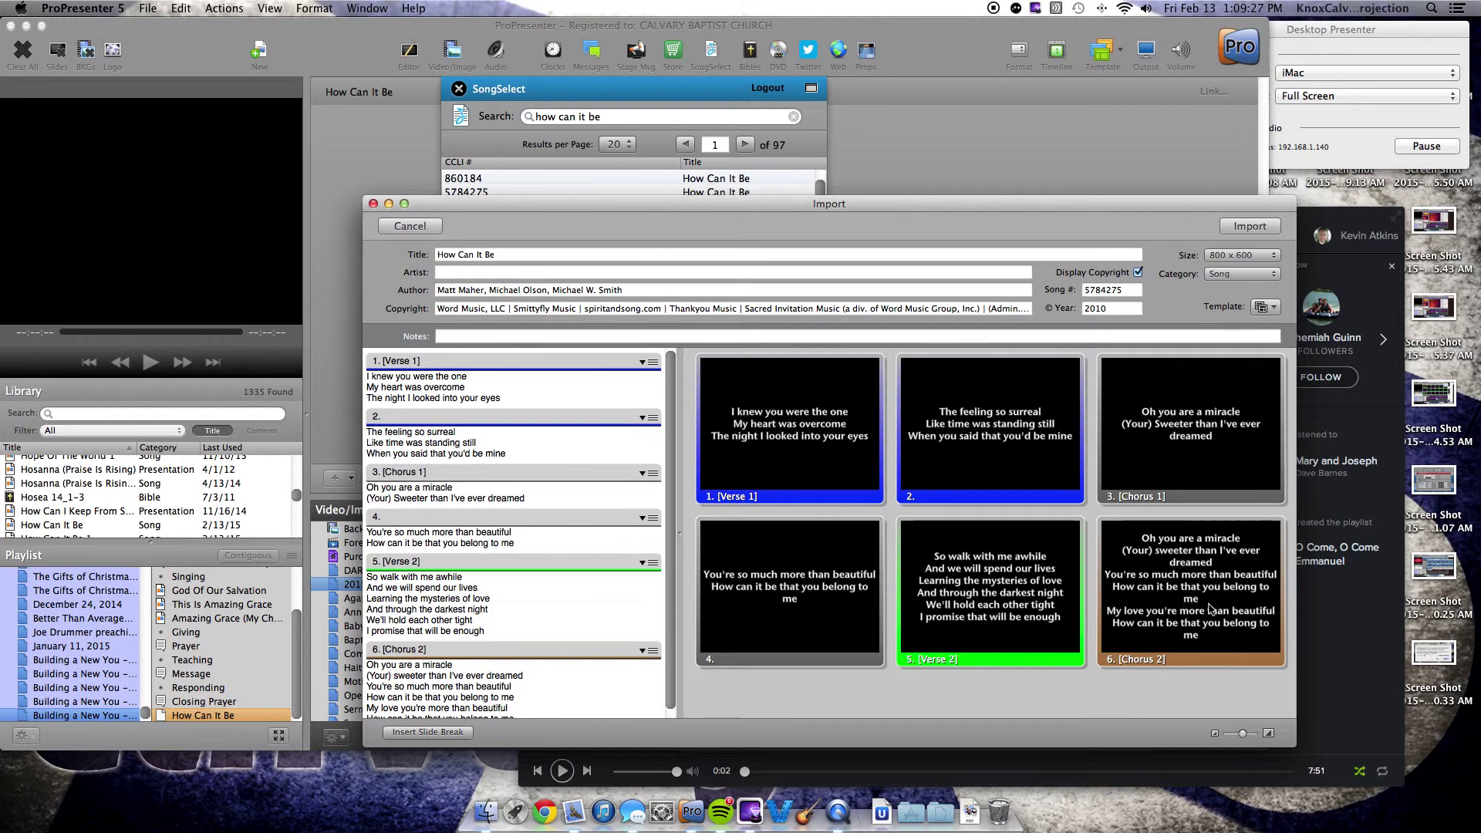
Step: In Chorus 2, break the first "How can it be that you belong to me" line after "be" and start a new slide before it
scroll(474, 688, down, 1)
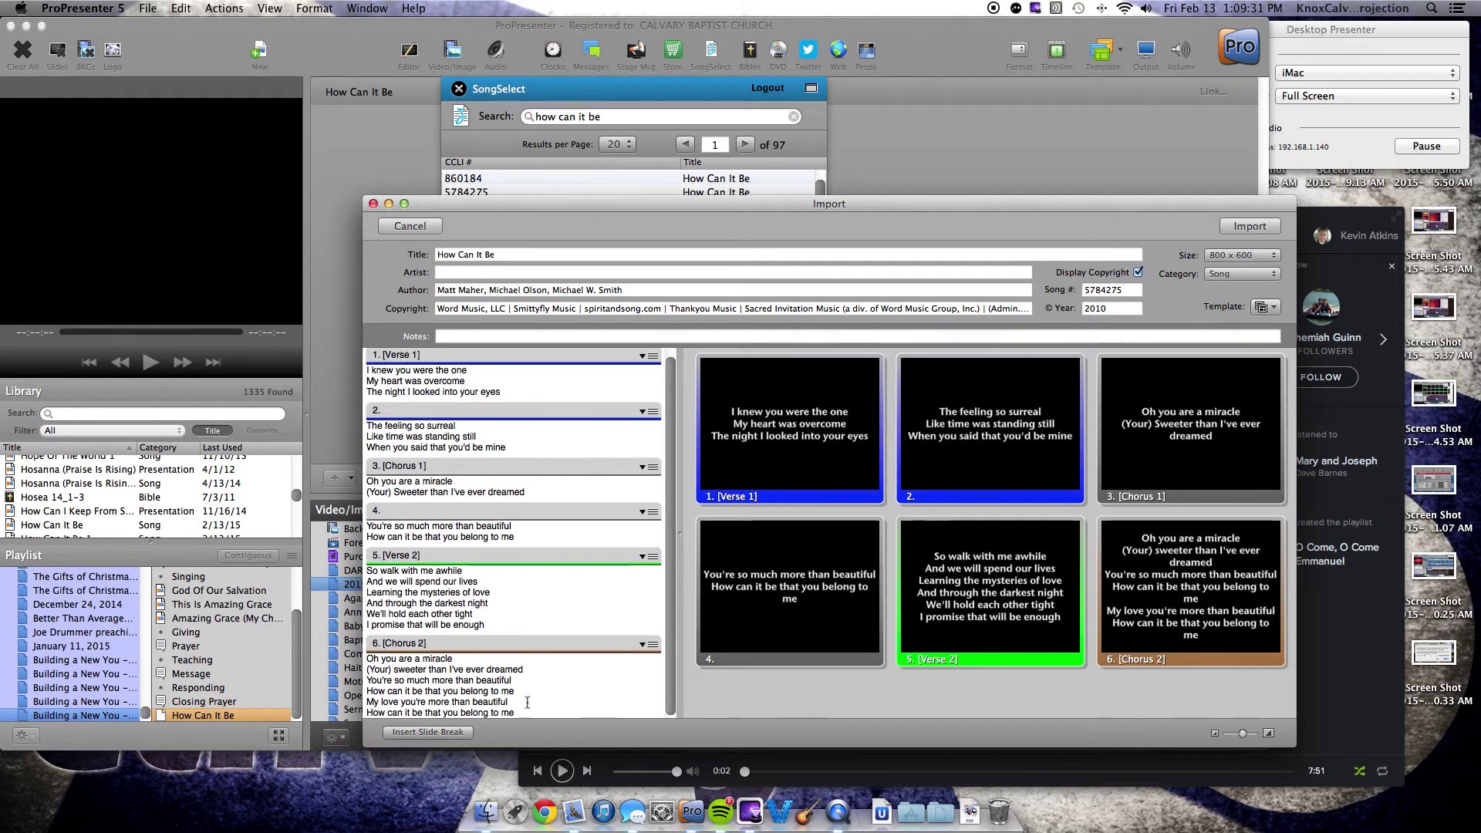
click(427, 691)
key(Return)
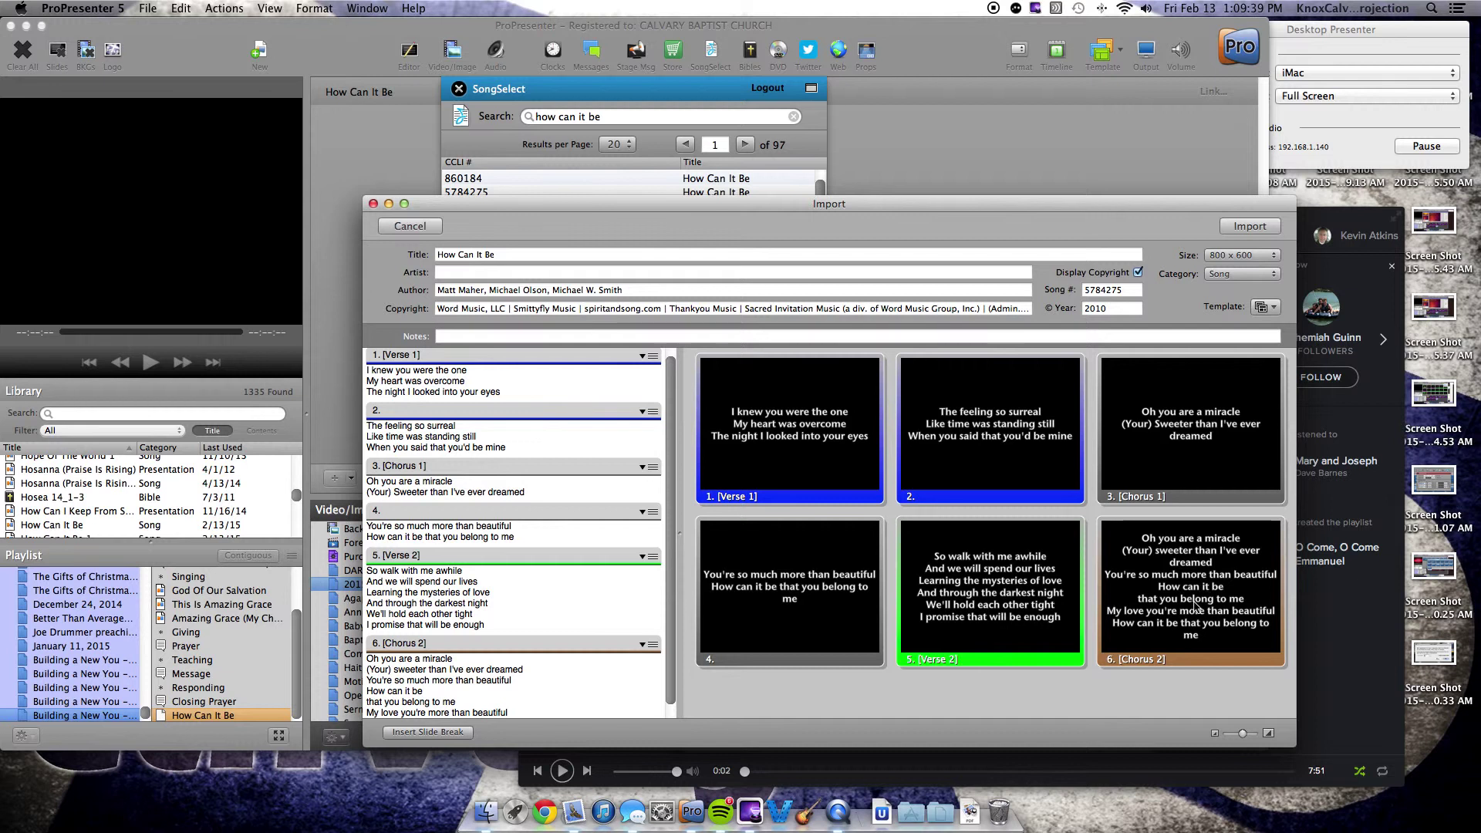
click(368, 690)
click(419, 732)
scroll(841, 609, down, 3)
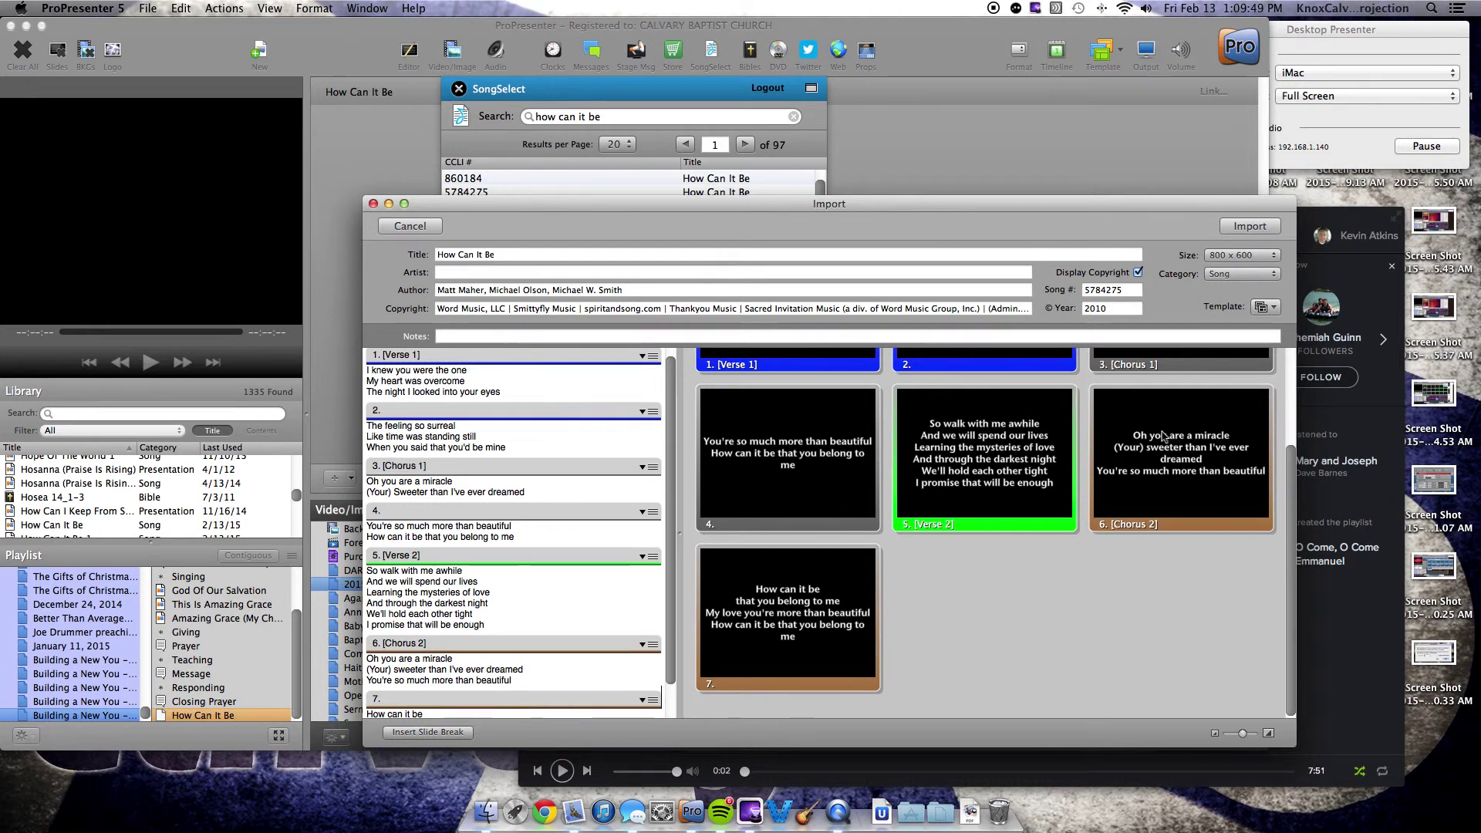
Step: Import the edited How Can It Be slides into the library and close SongSelect
click(1331, 239)
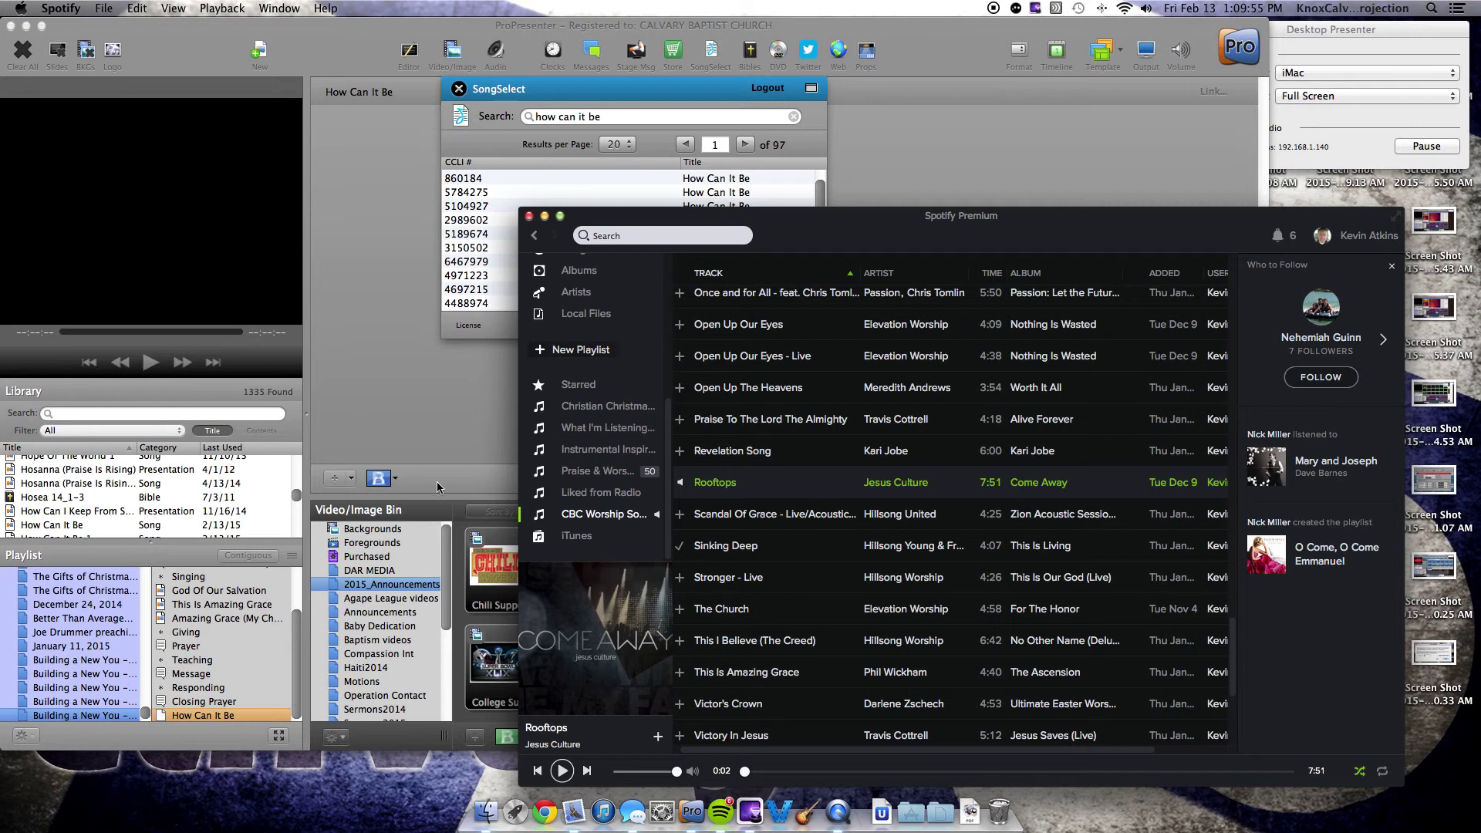
click(478, 384)
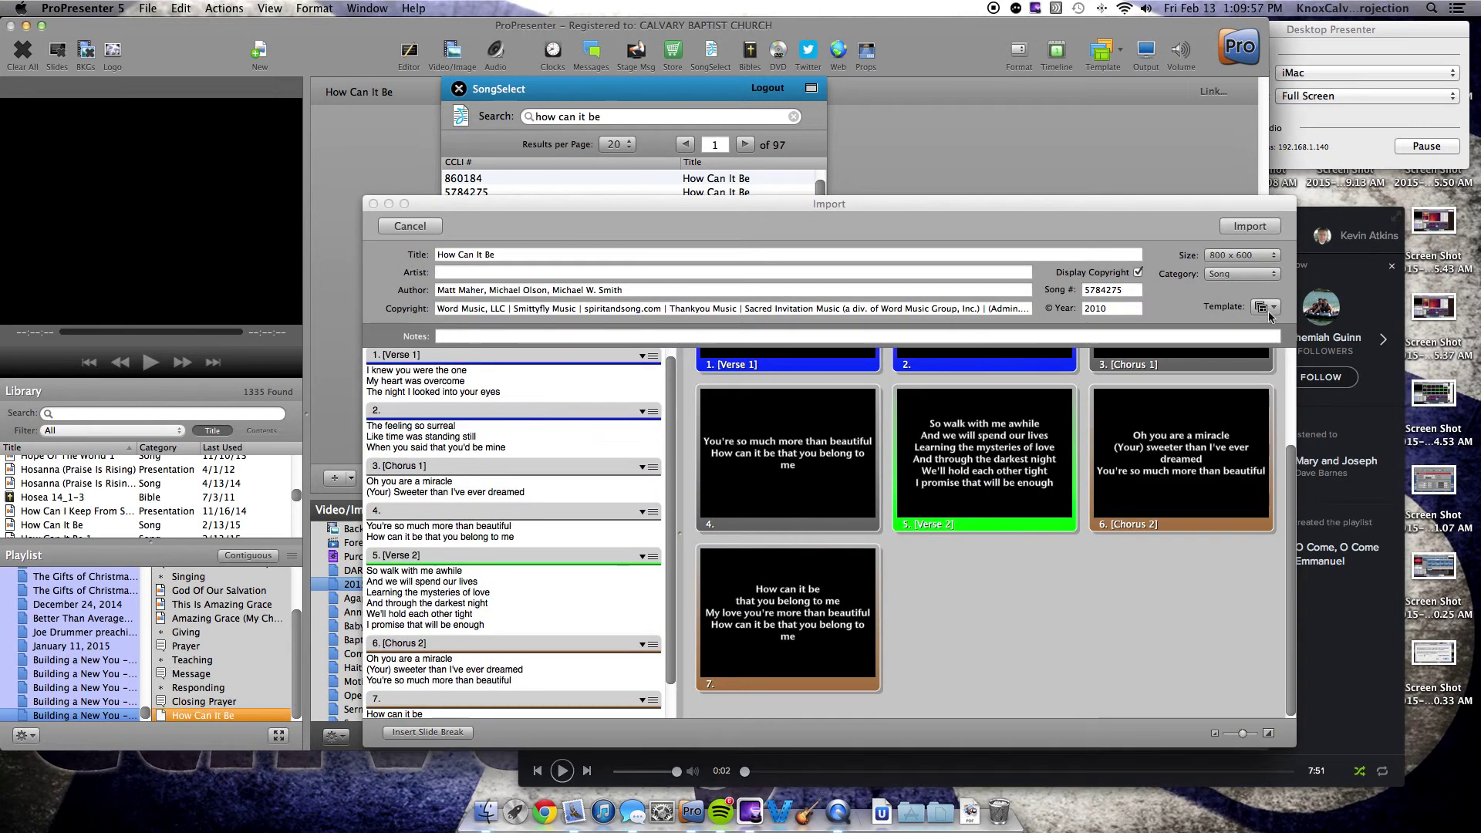
click(1251, 229)
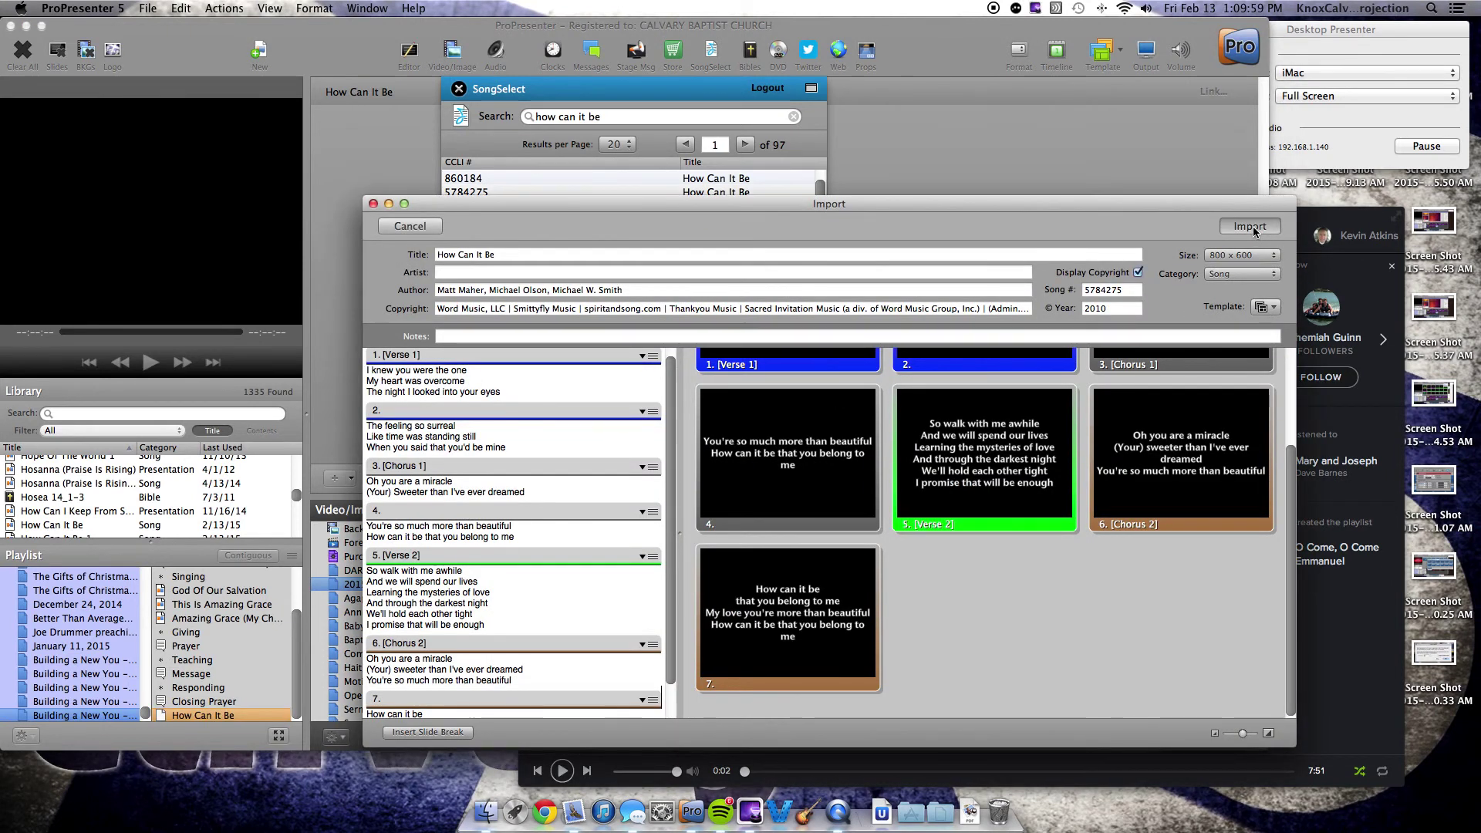
click(1249, 226)
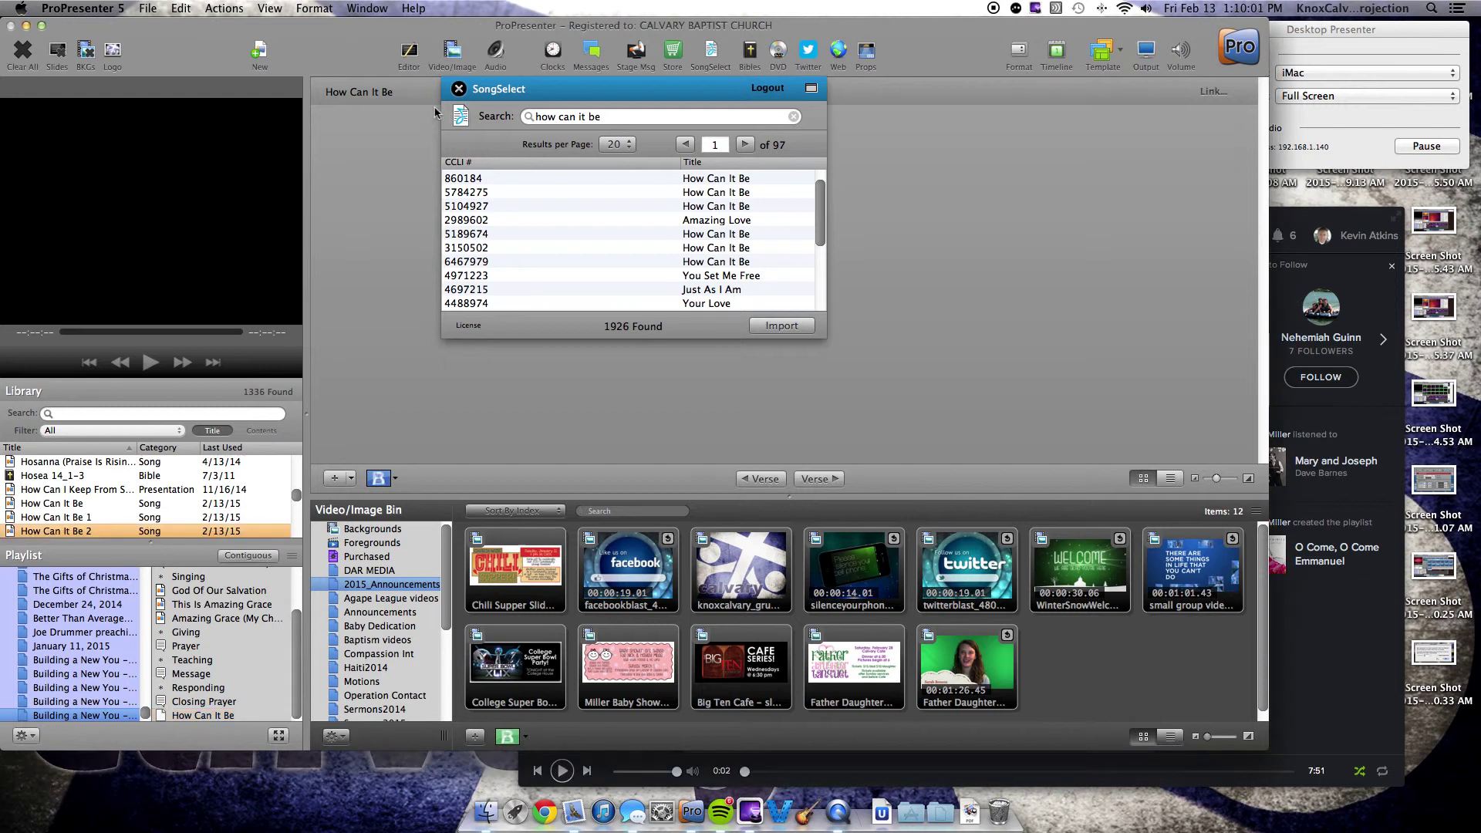
click(459, 89)
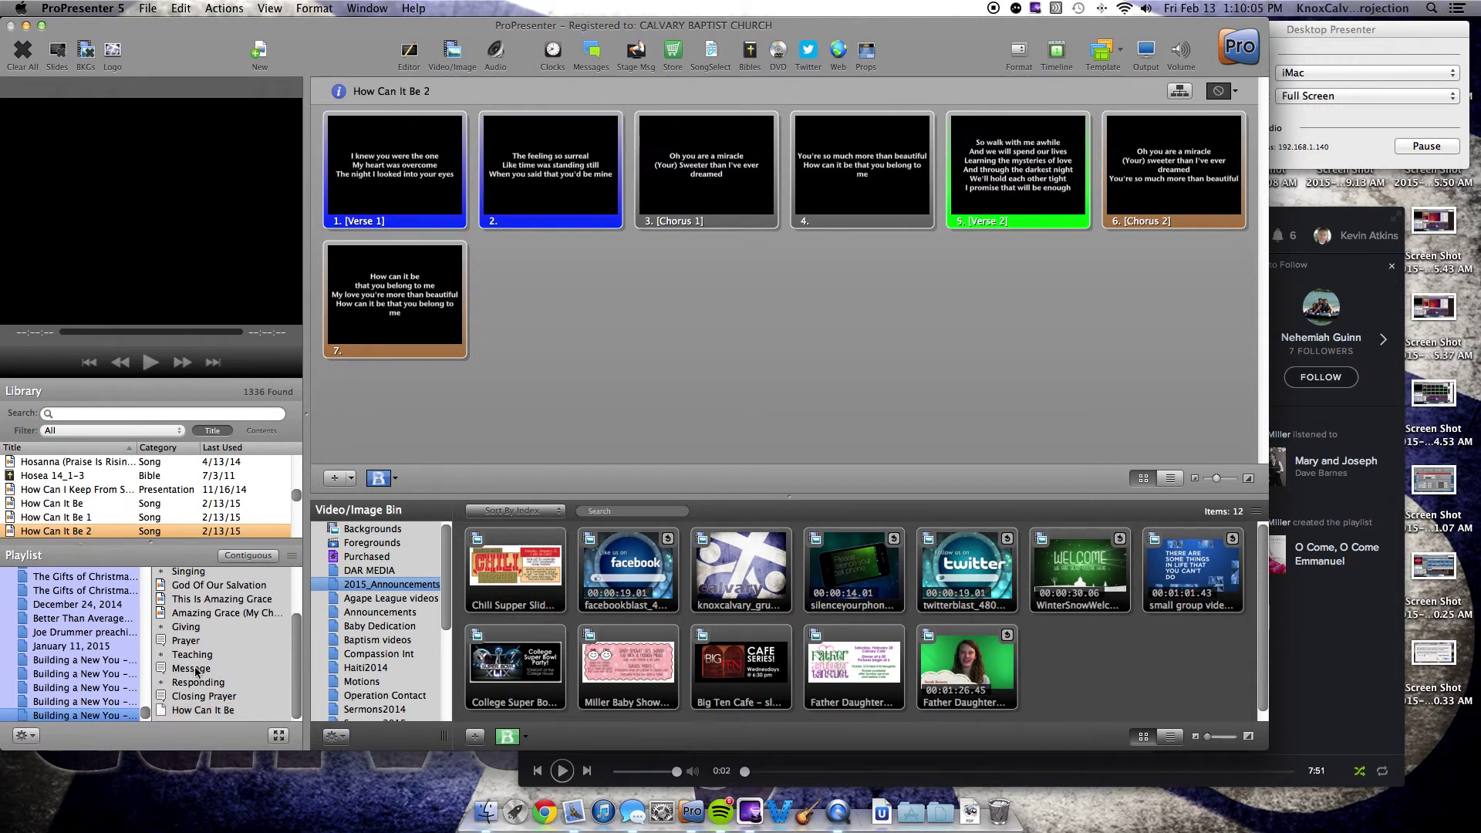
Step: Link the How Can It Be playlist item to the library document How Can It Be 2
click(217, 716)
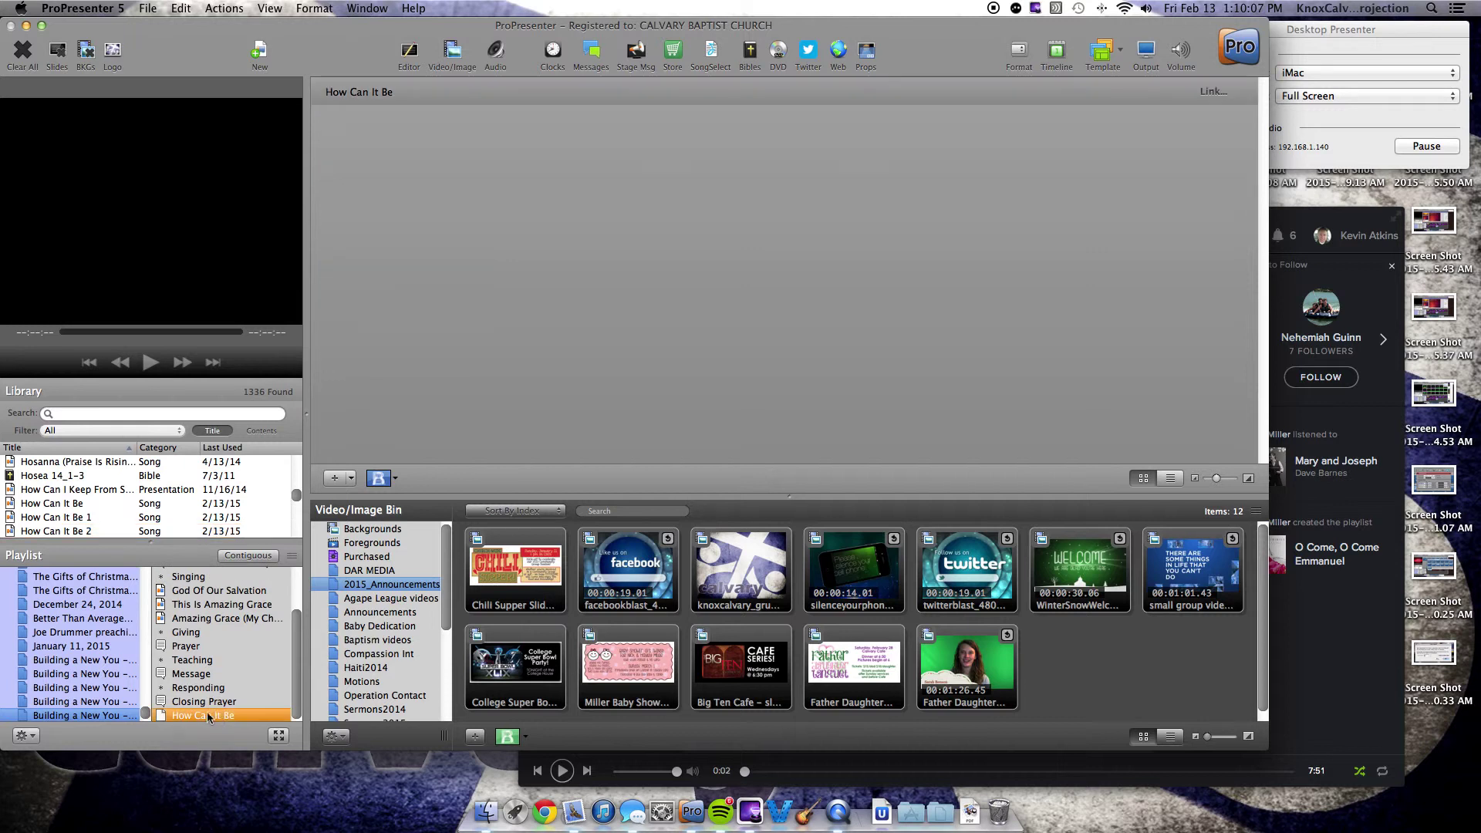
click(1211, 91)
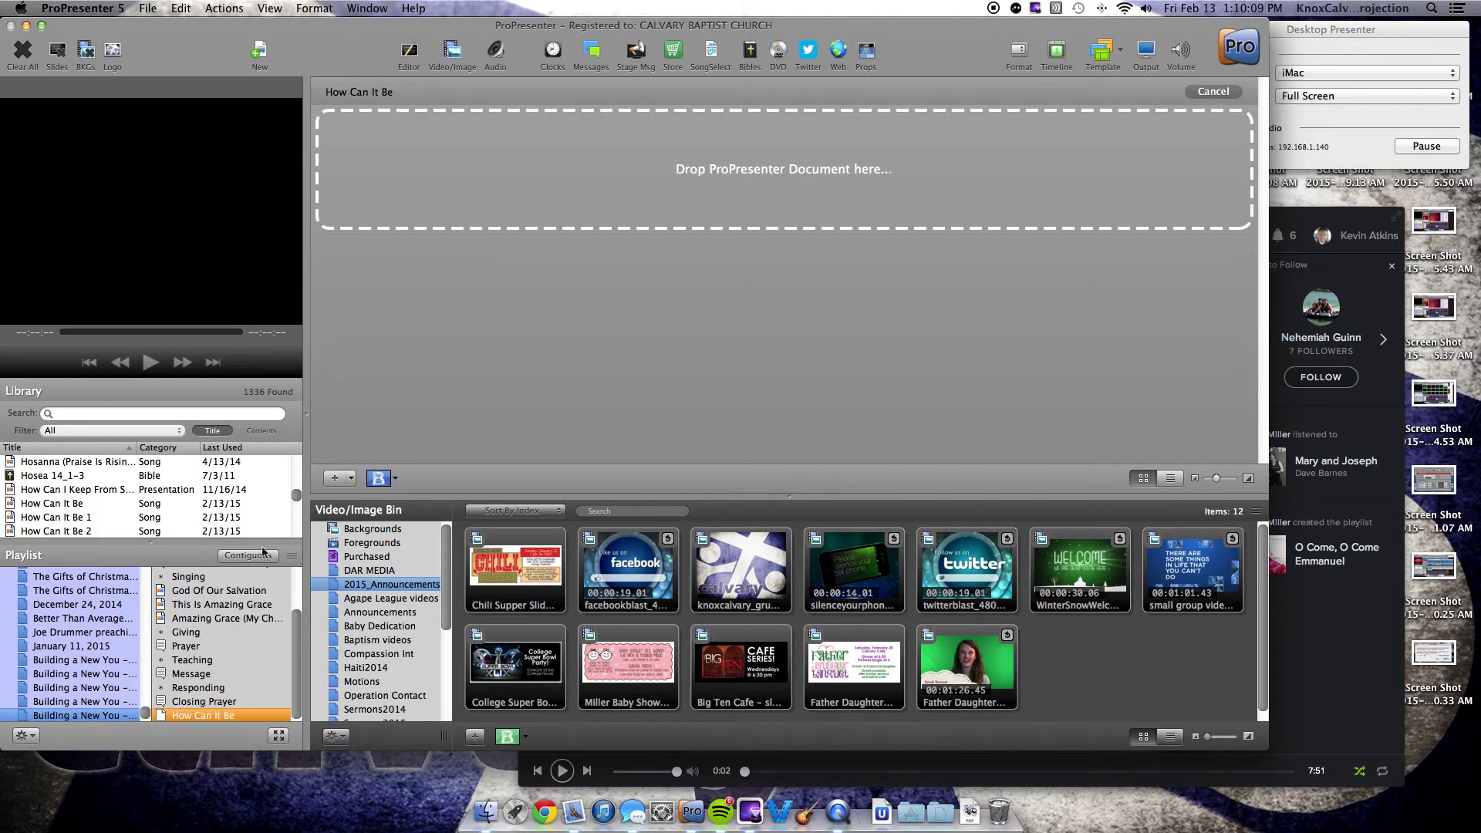
drag(202, 715, 487, 214)
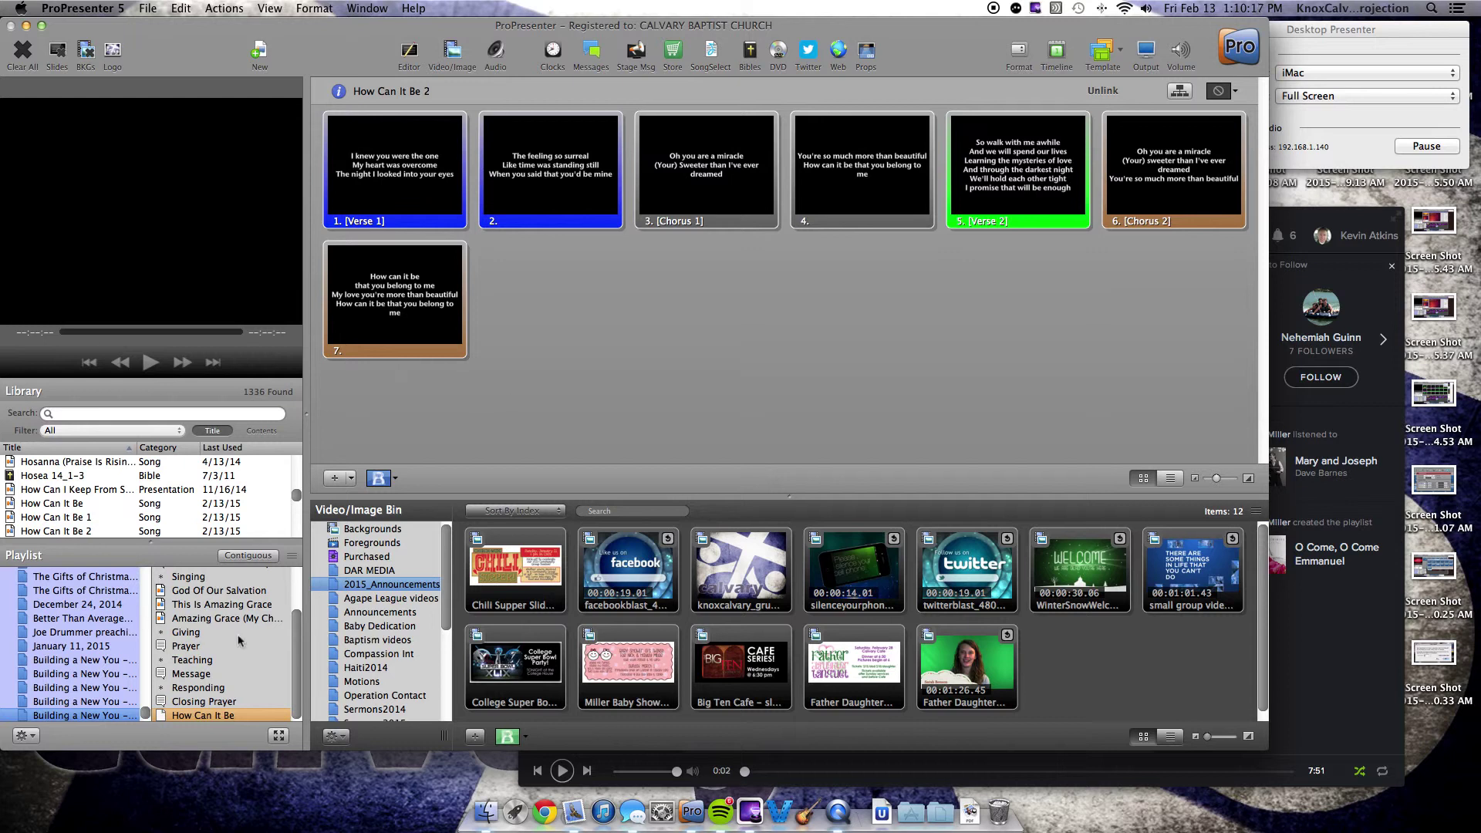
Step: Search the library for "announ" and link the Pre-service Slides playlist item to the Announcement Slides document
scroll(238, 634, up, 4)
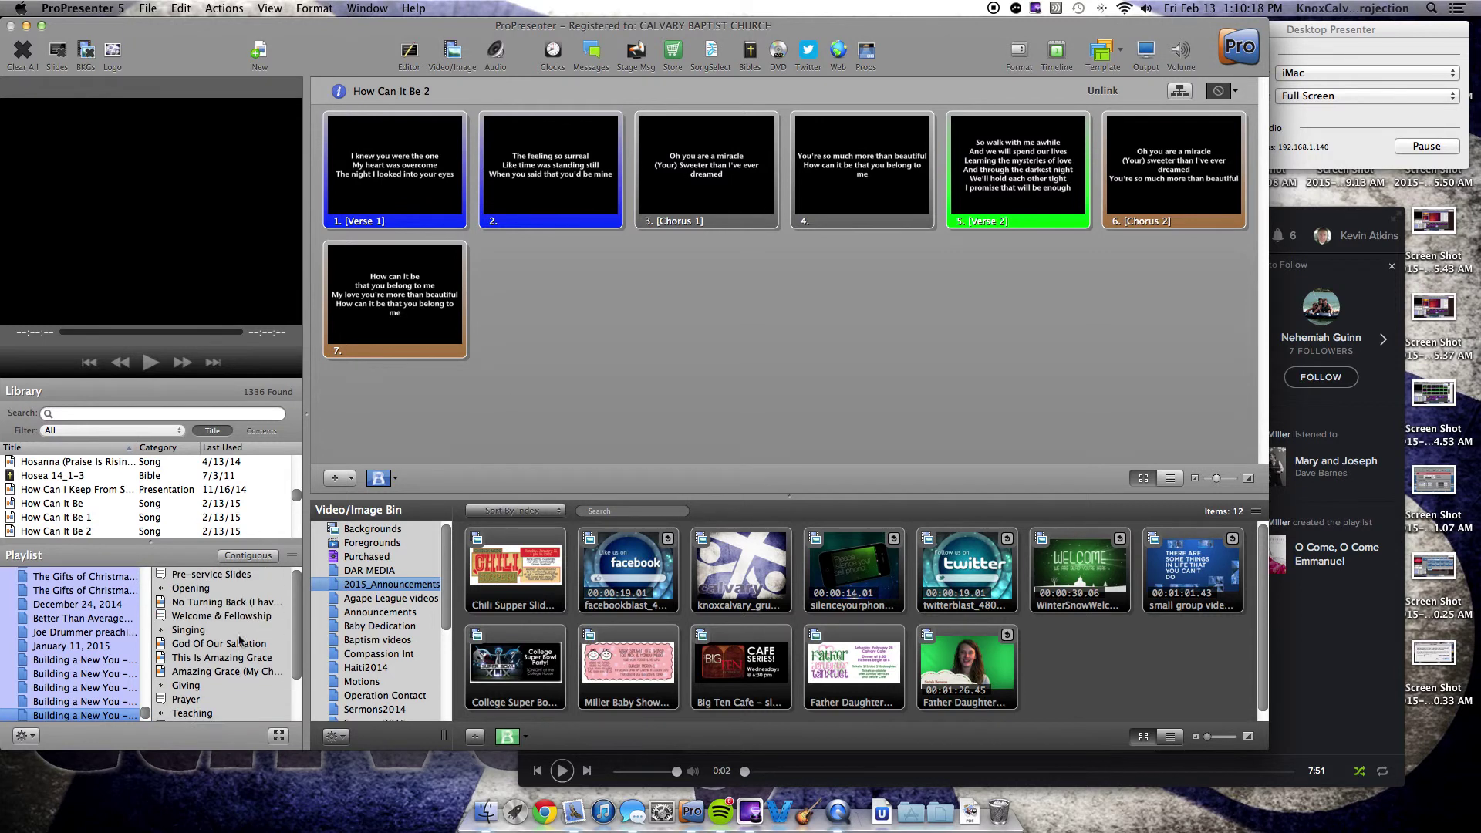
click(236, 577)
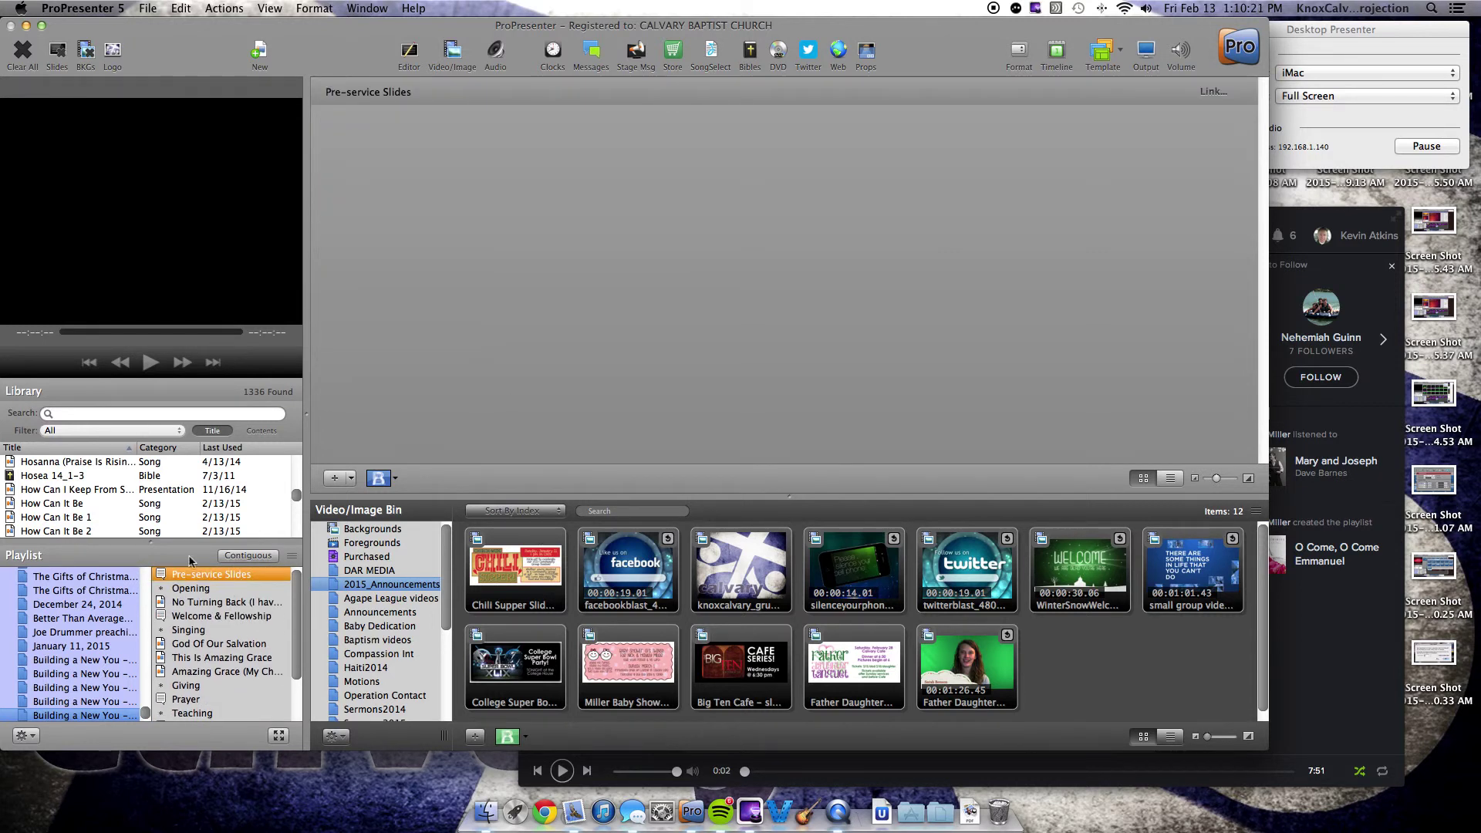
click(169, 415)
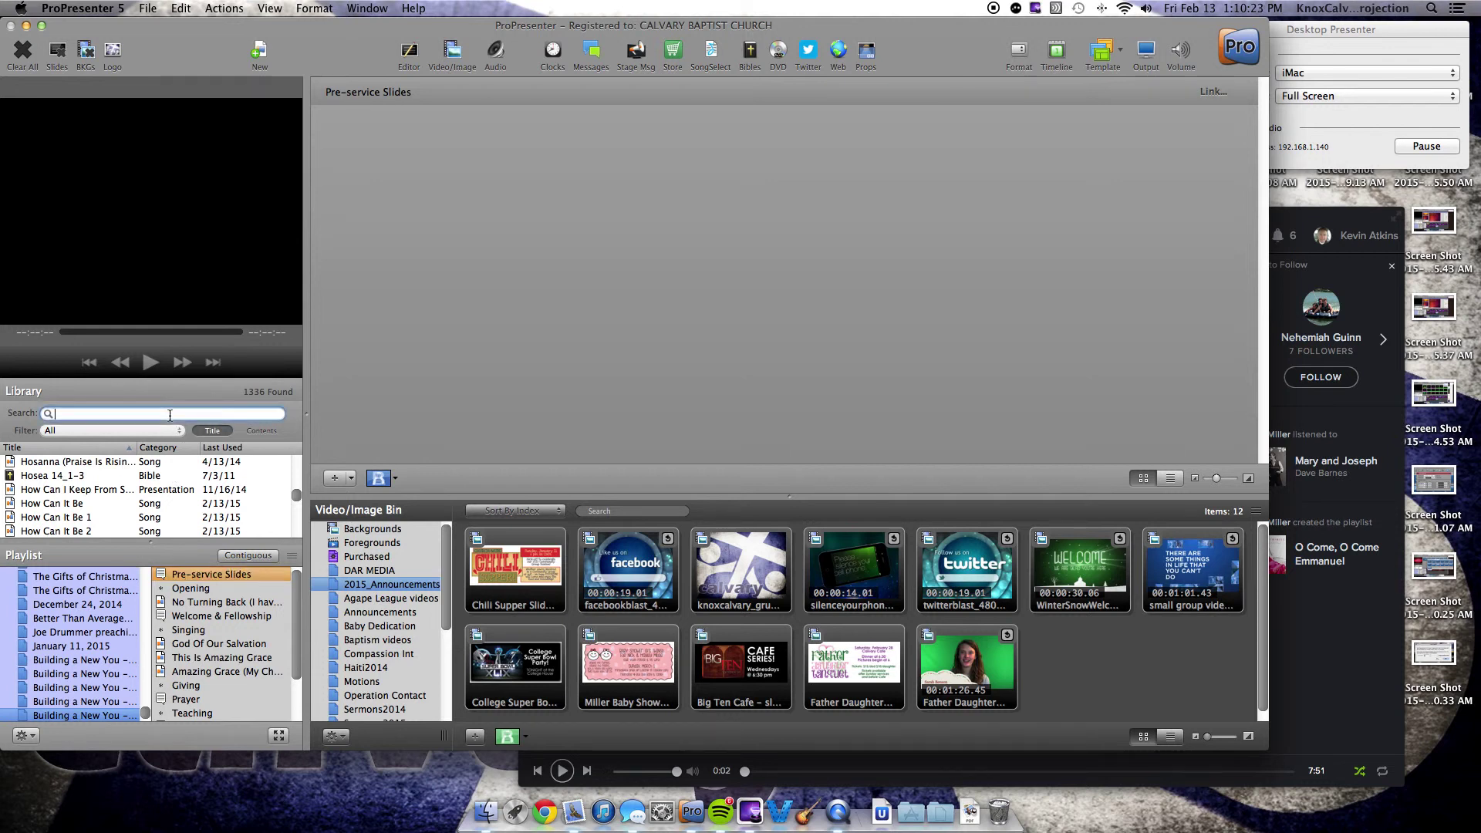
text(ann)
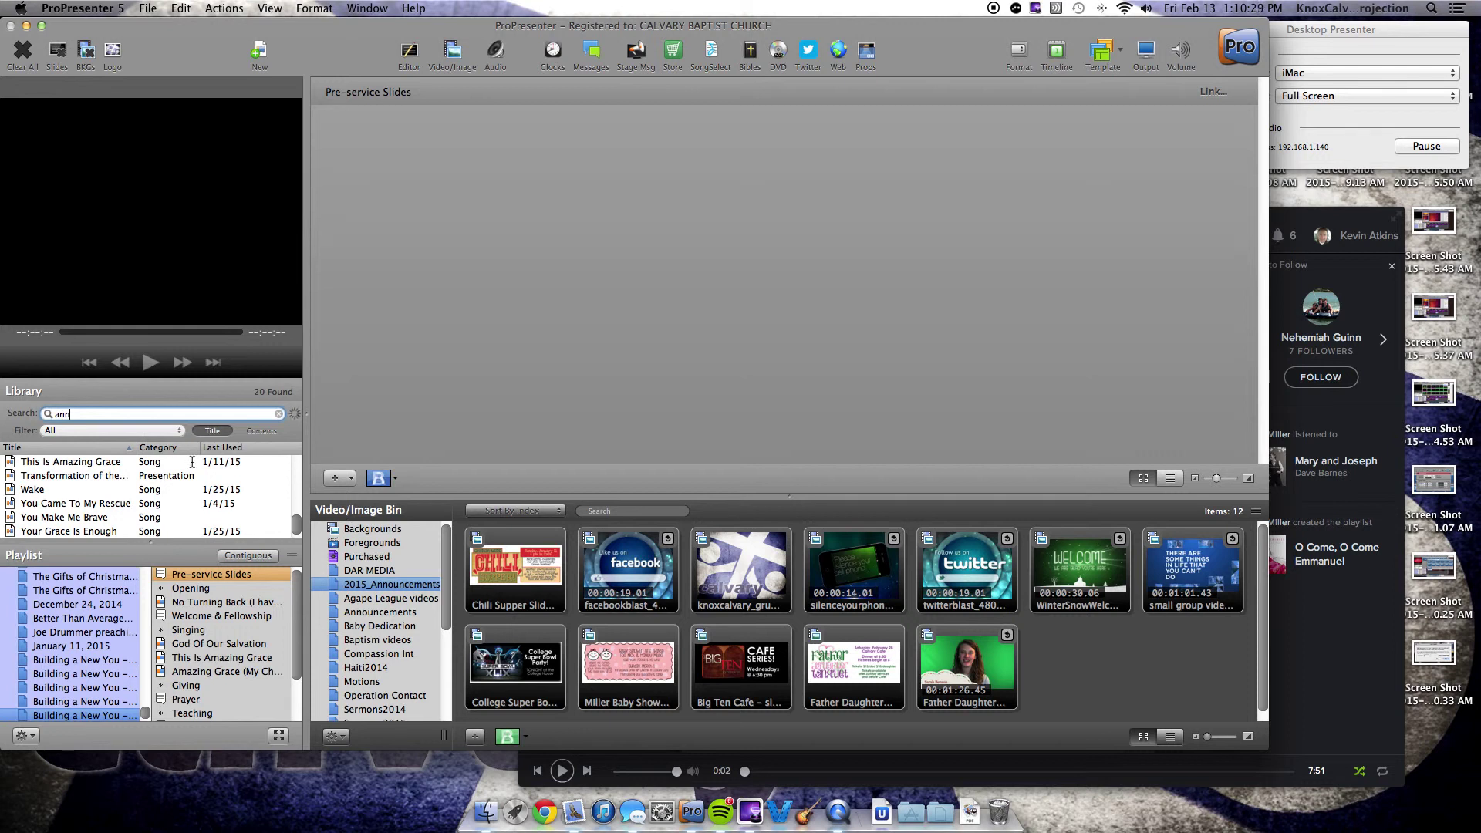
text(oun)
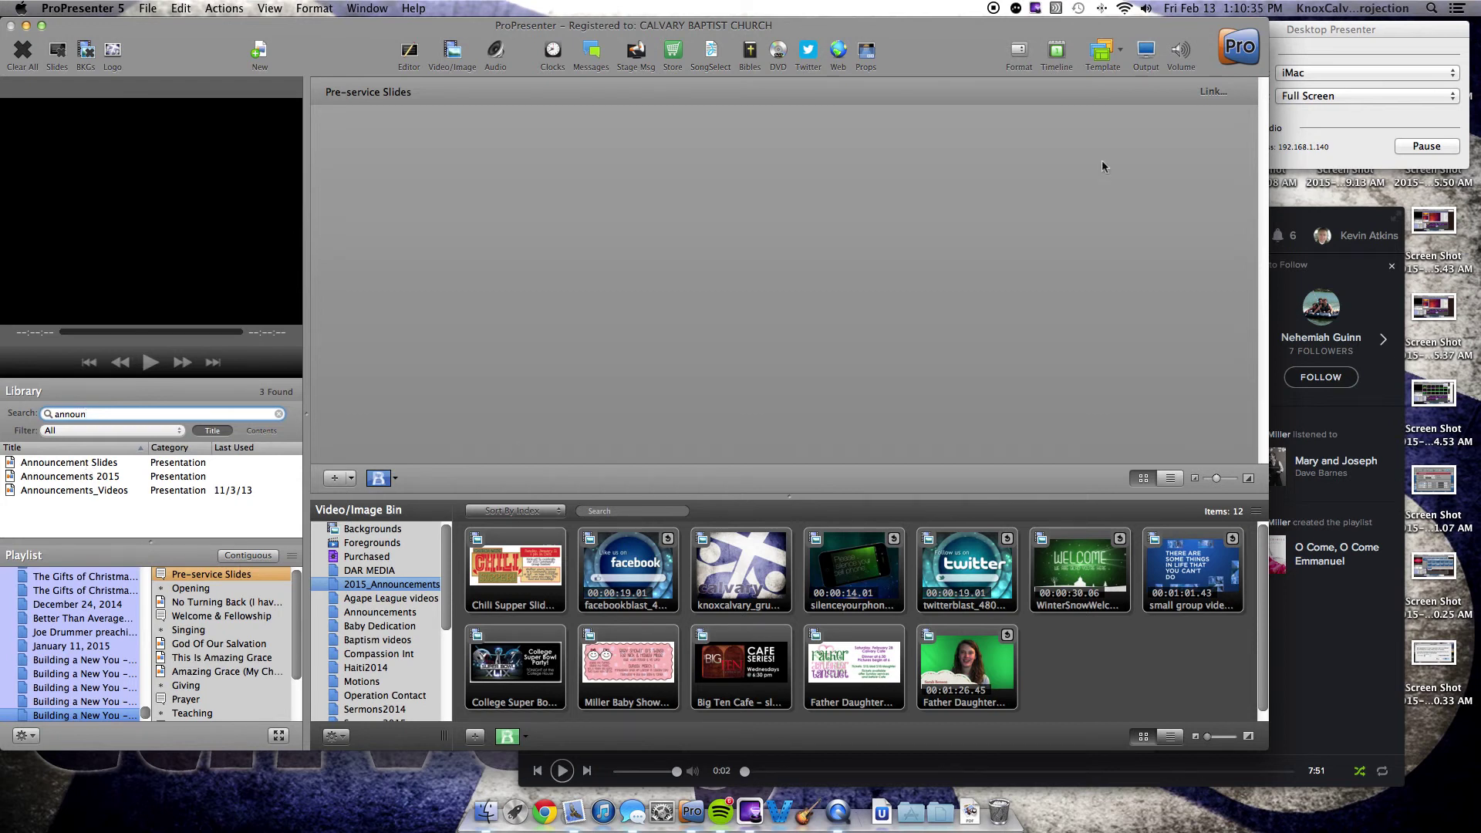
click(1206, 96)
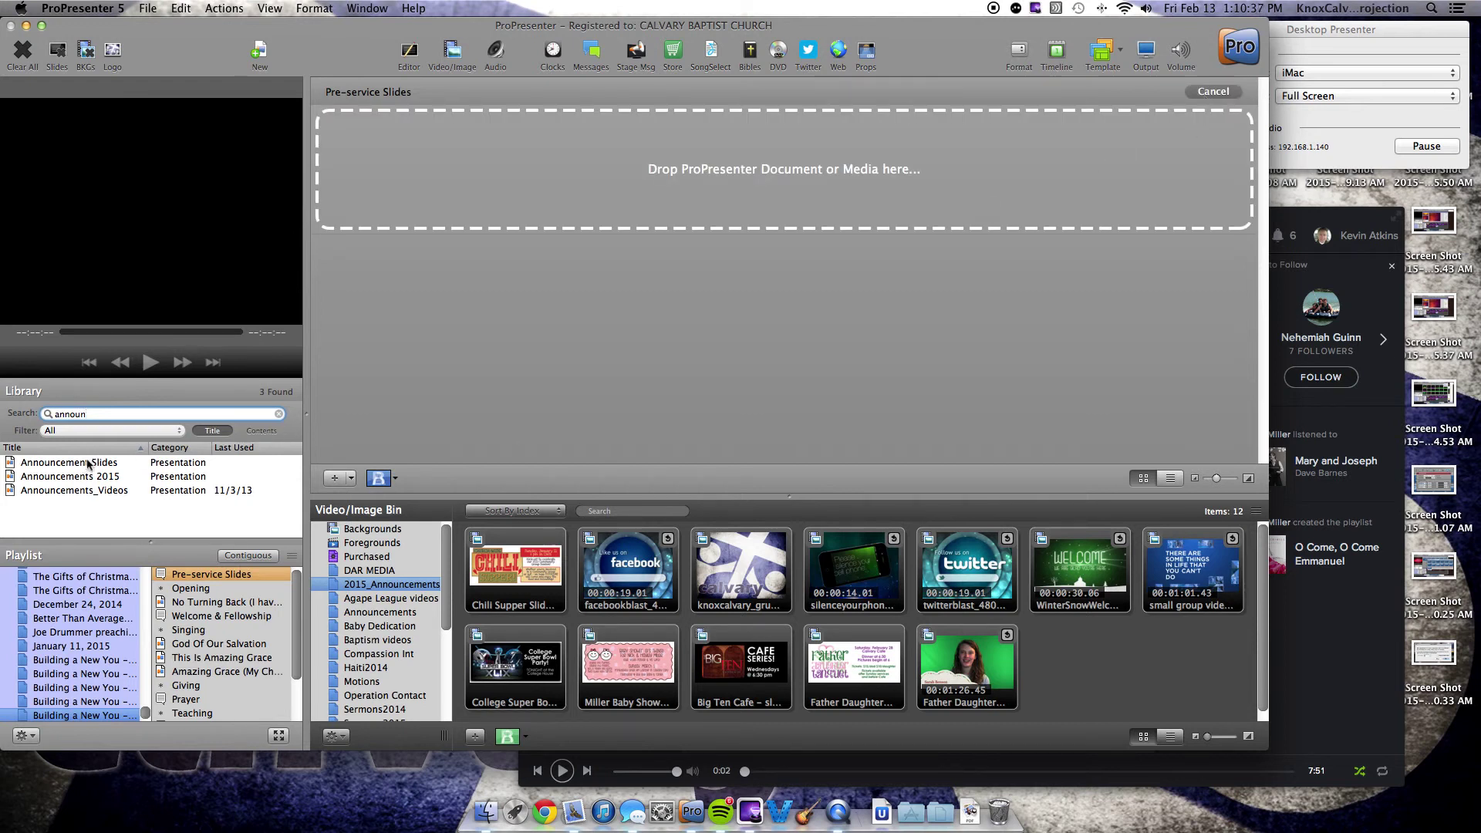
drag(89, 464, 500, 160)
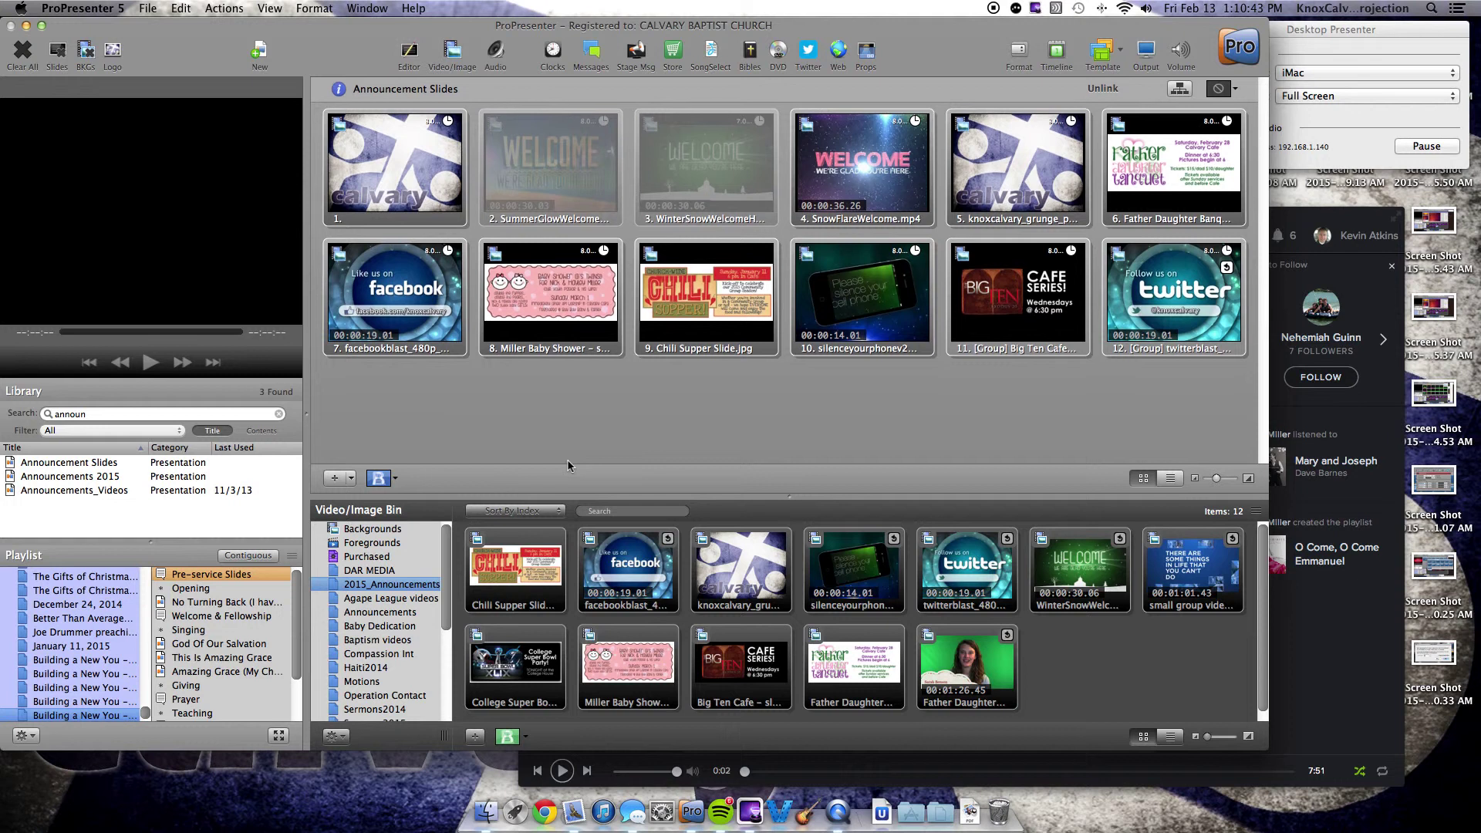
Step: Switch to Mail to view the message about the February slides, and return to ProPresenter
click(576, 814)
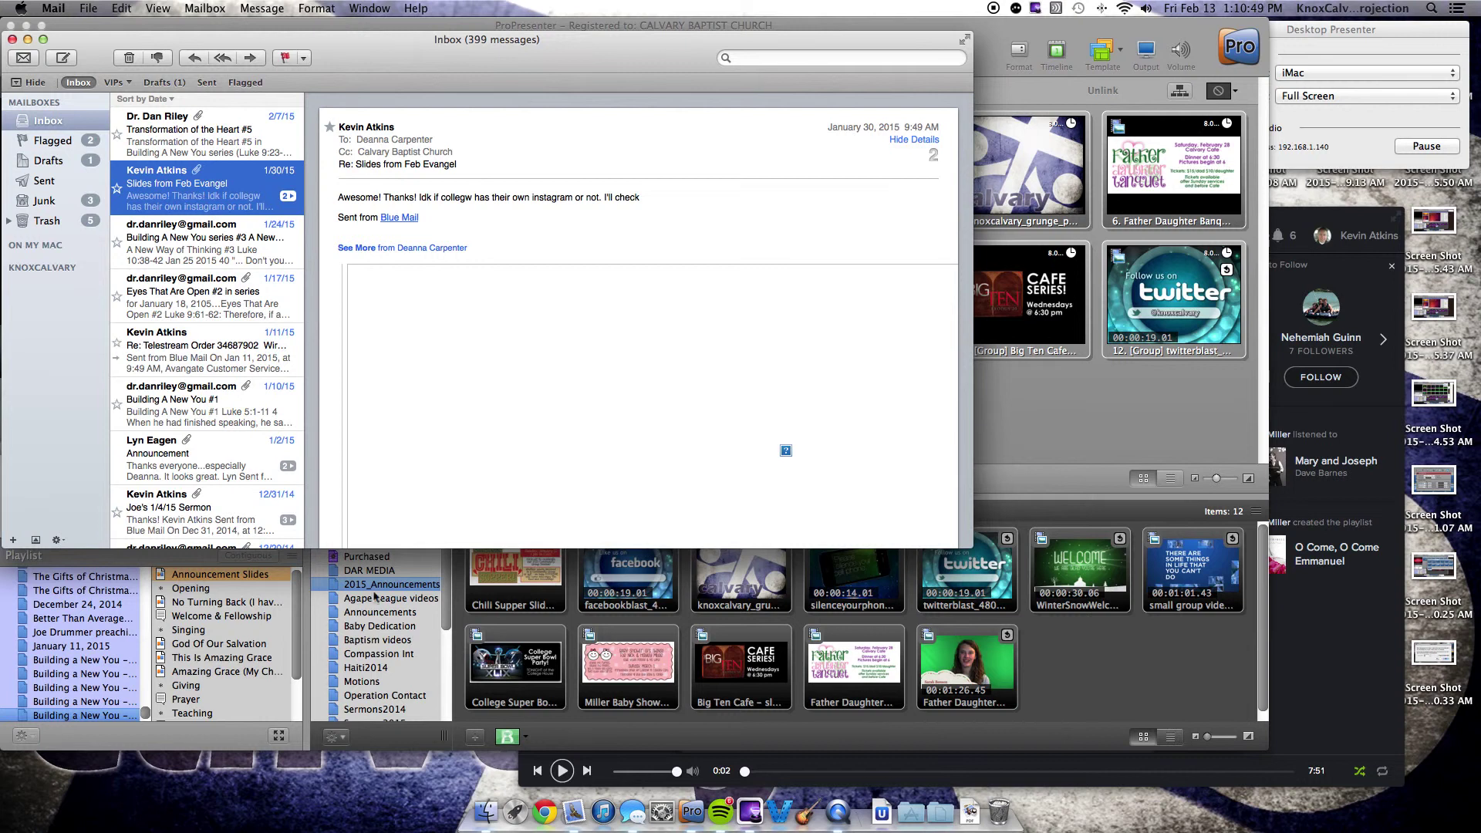
click(1152, 683)
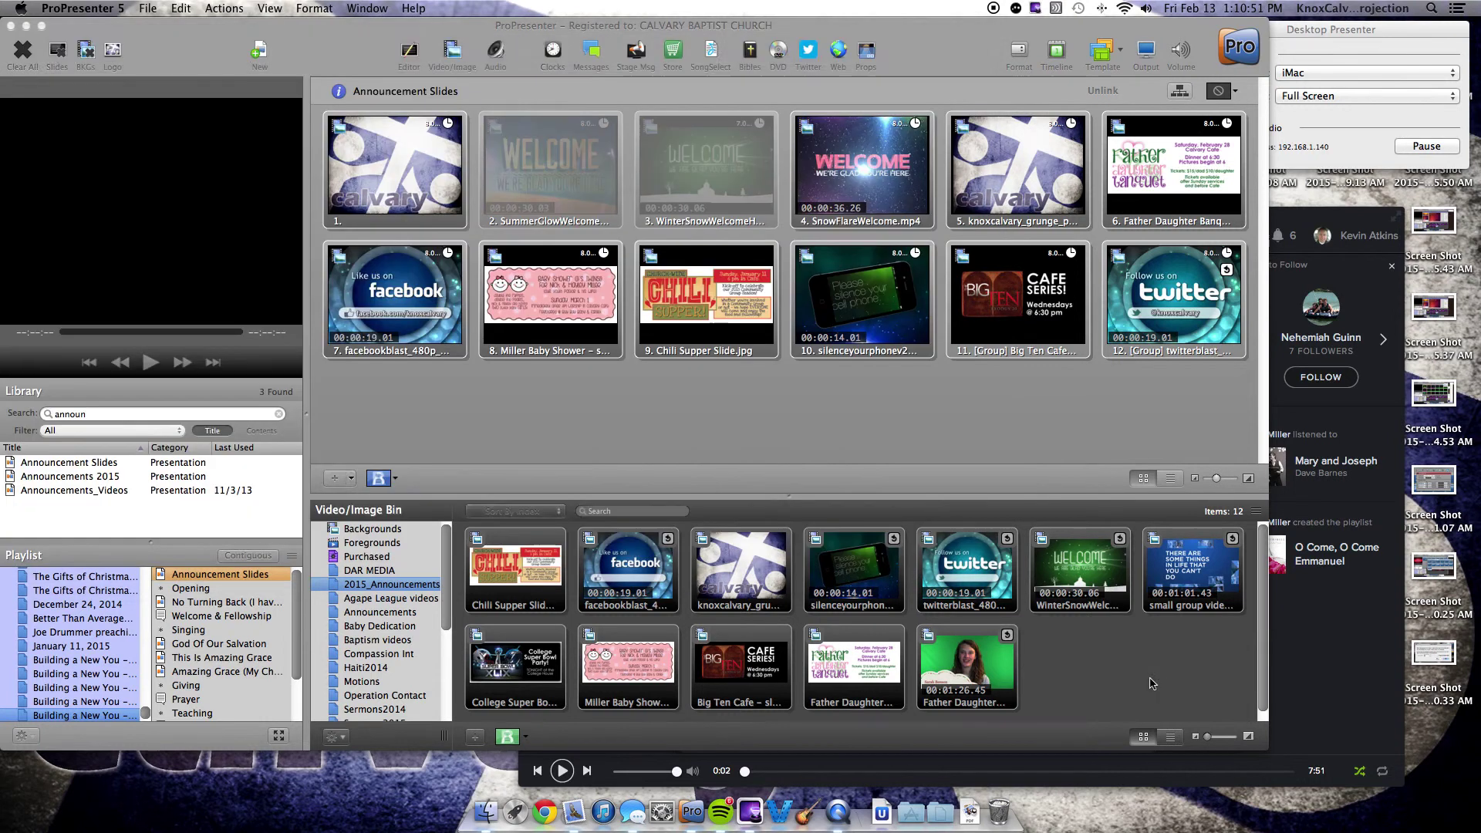
Step: Begin adding media to the 2015_Announcements bin and browse to the 2015 folder inside Documents > Announcements
click(378, 585)
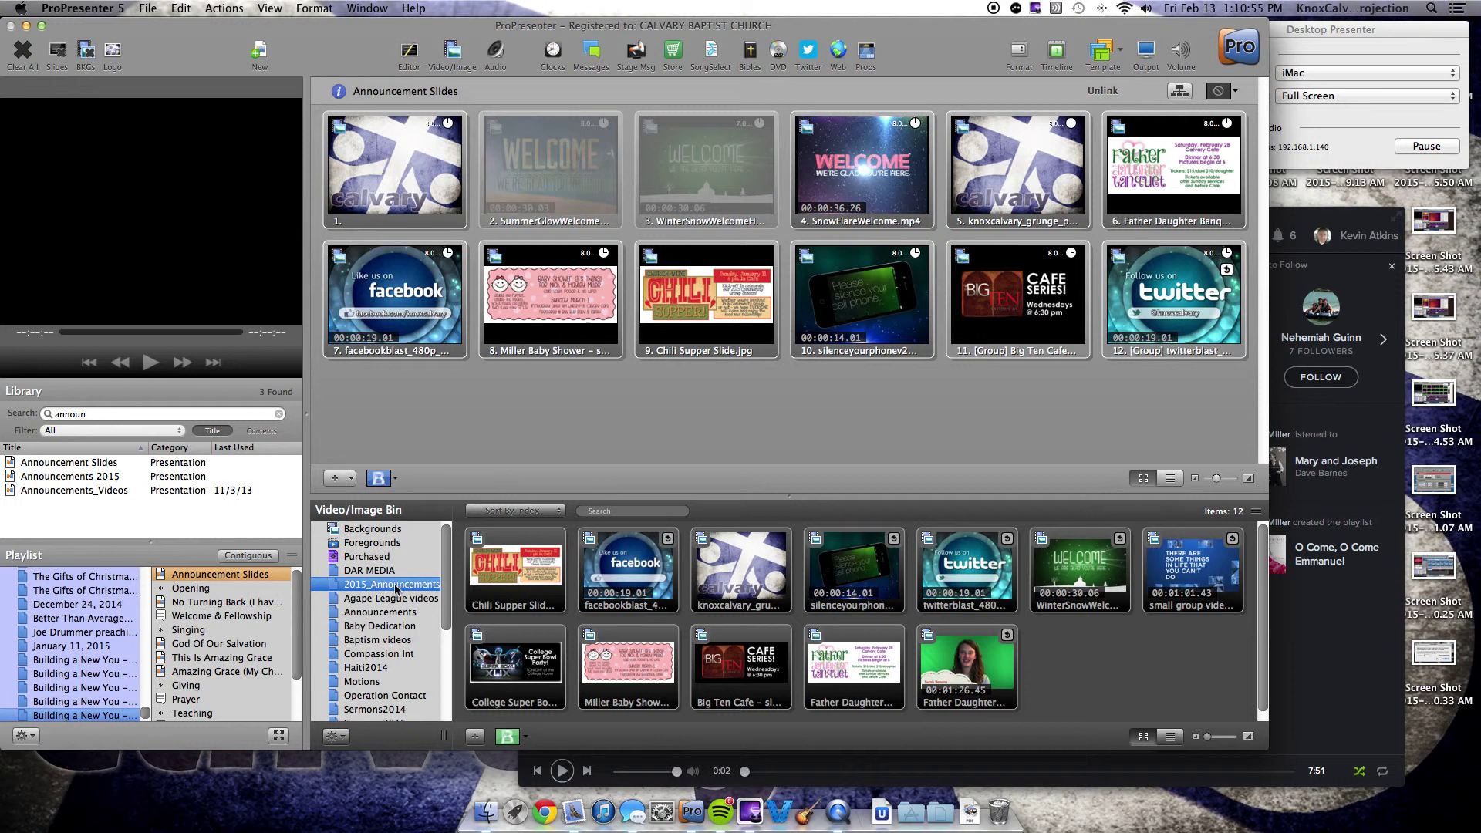
click(476, 737)
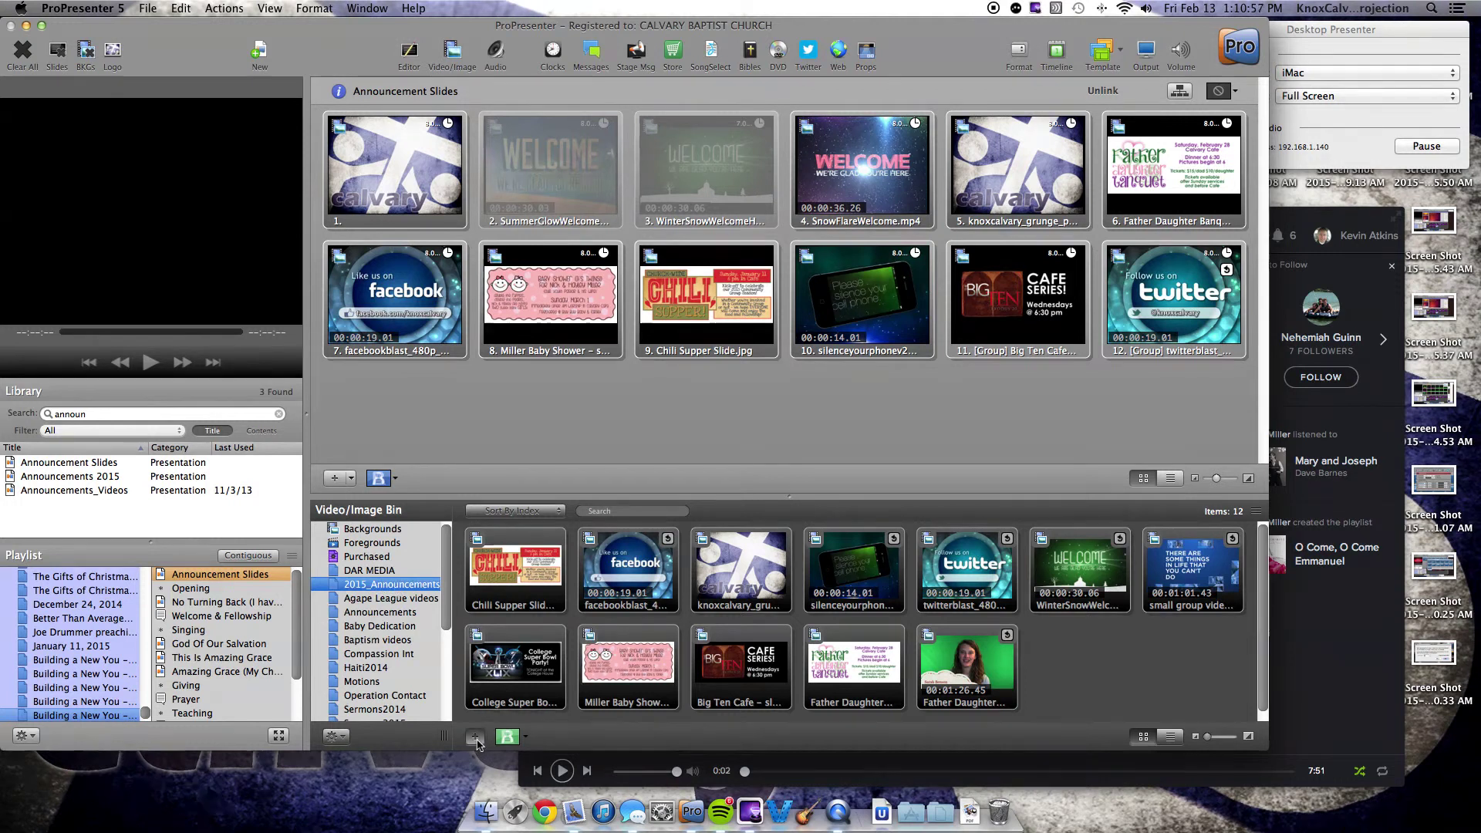
double_click(421, 147)
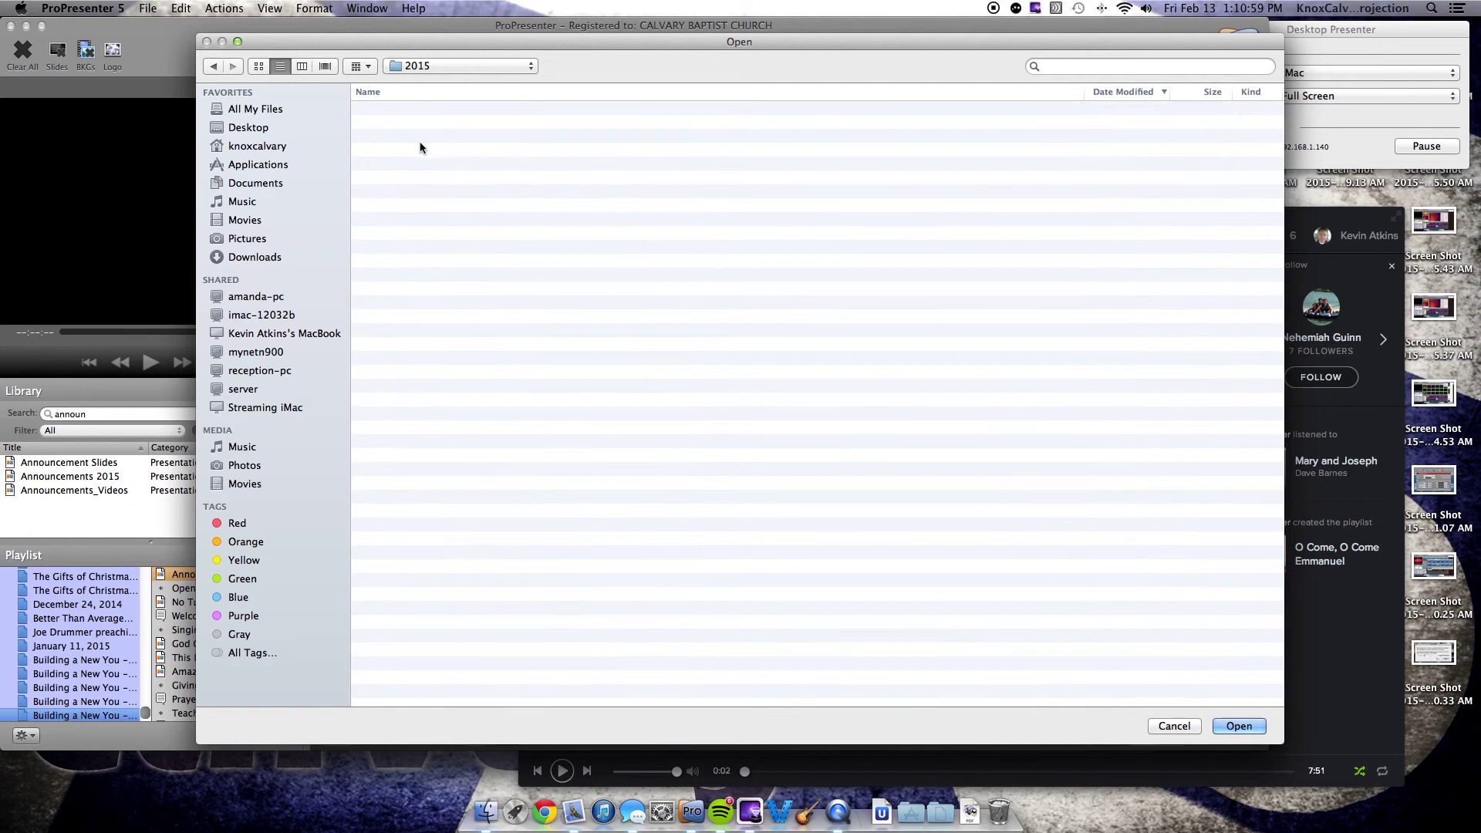
click(257, 183)
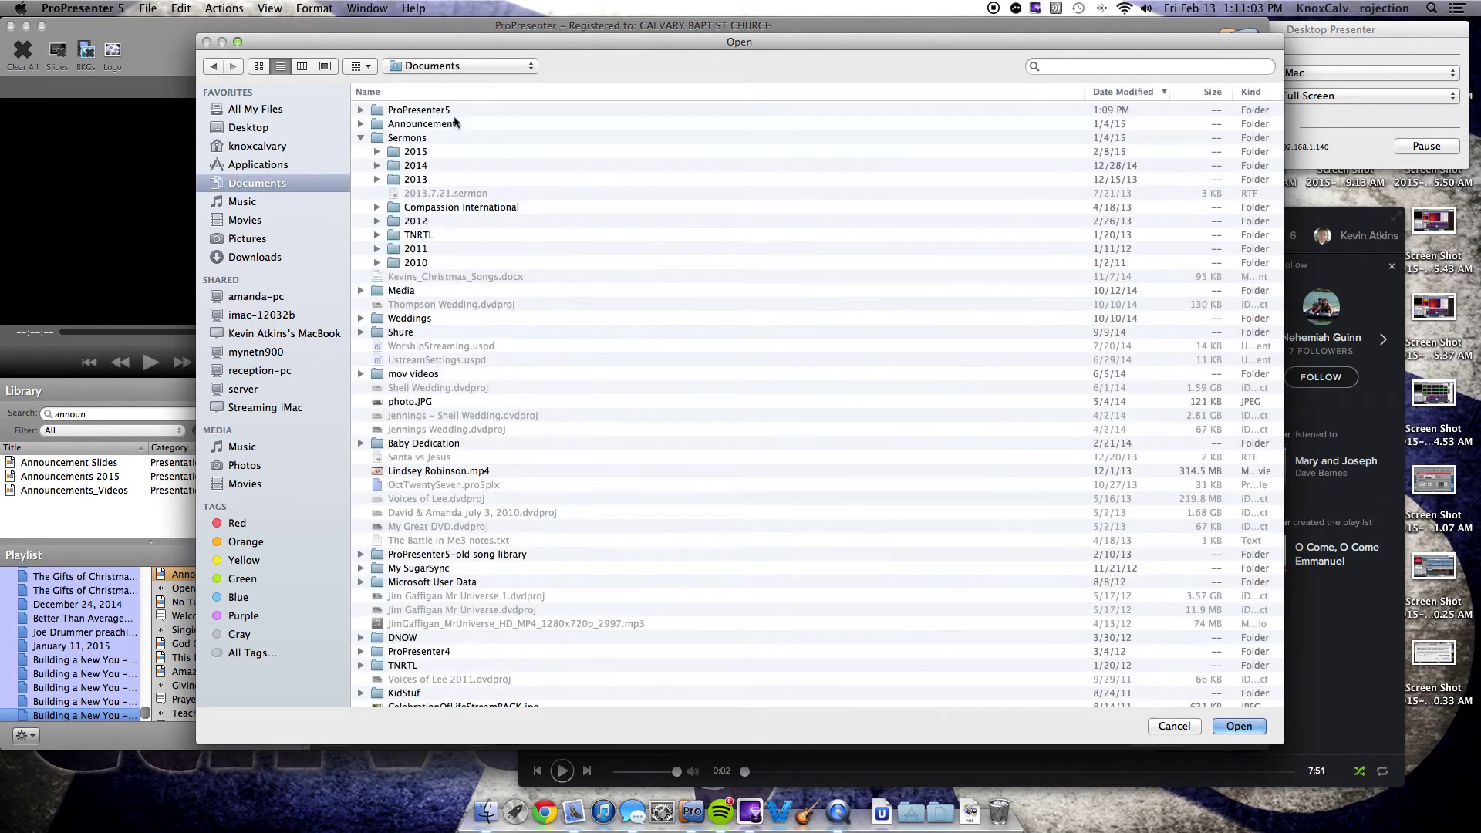
click(447, 125)
double_click(447, 125)
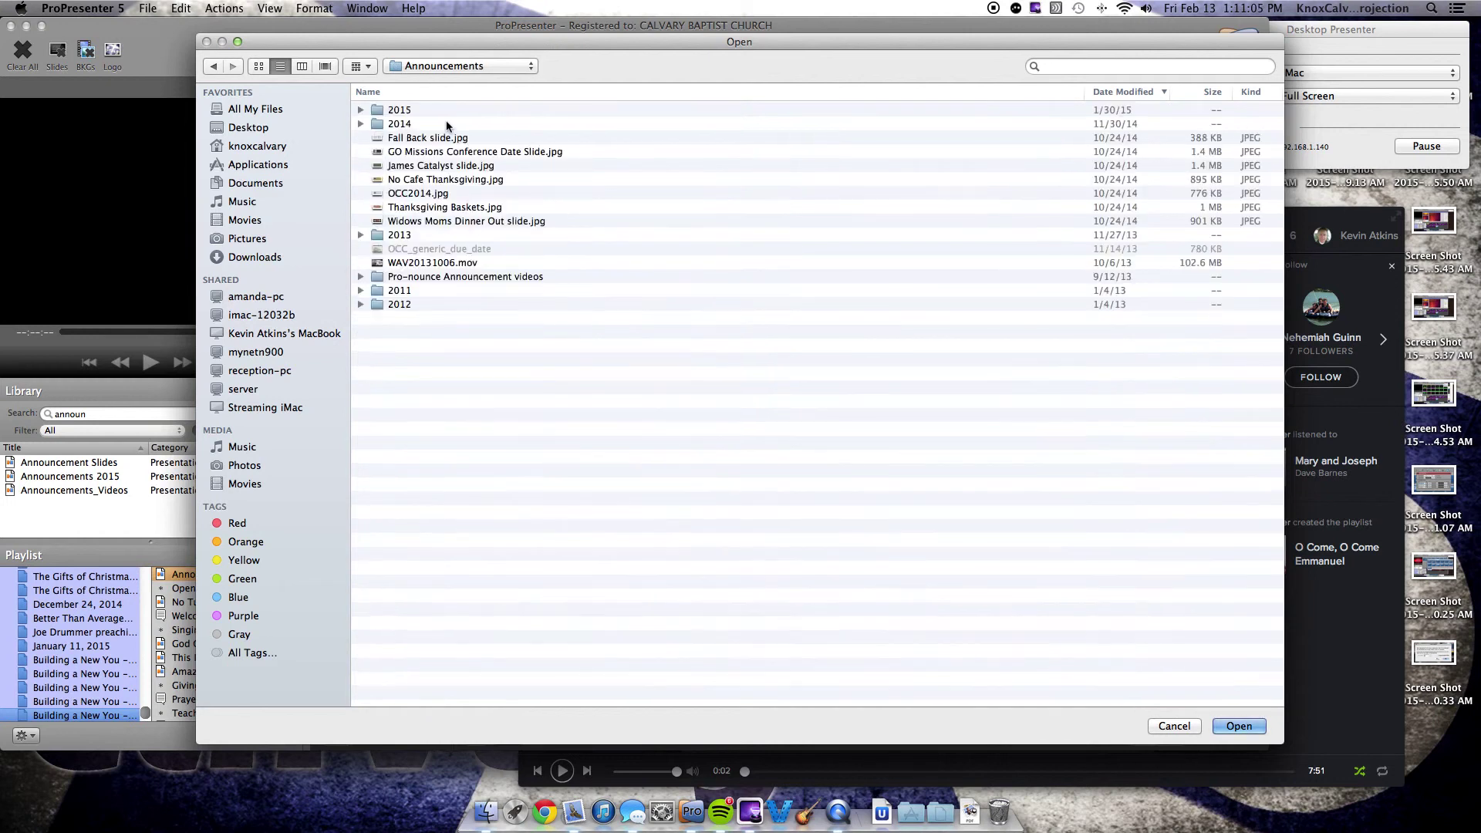
click(408, 110)
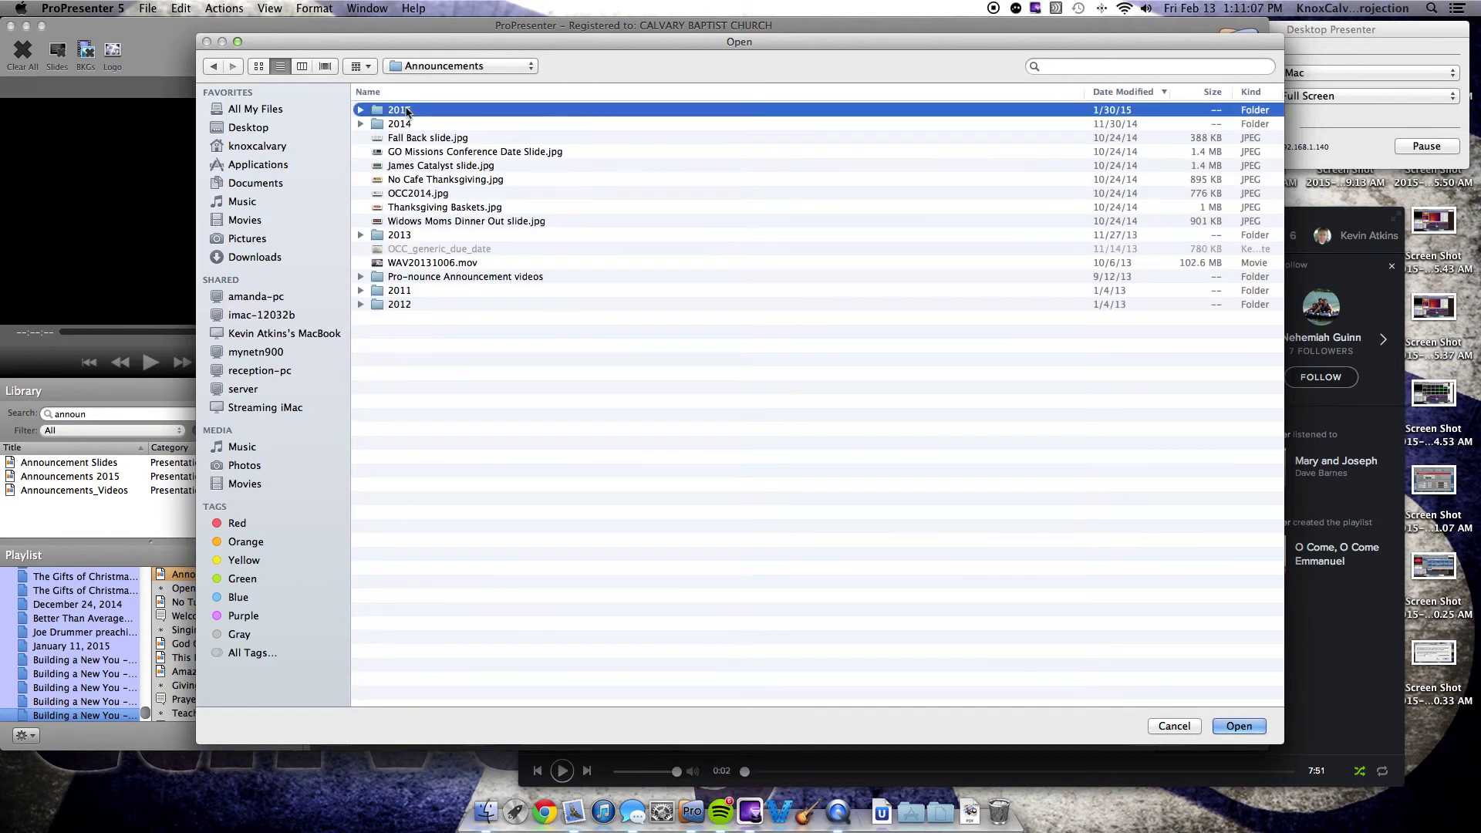
double_click(408, 110)
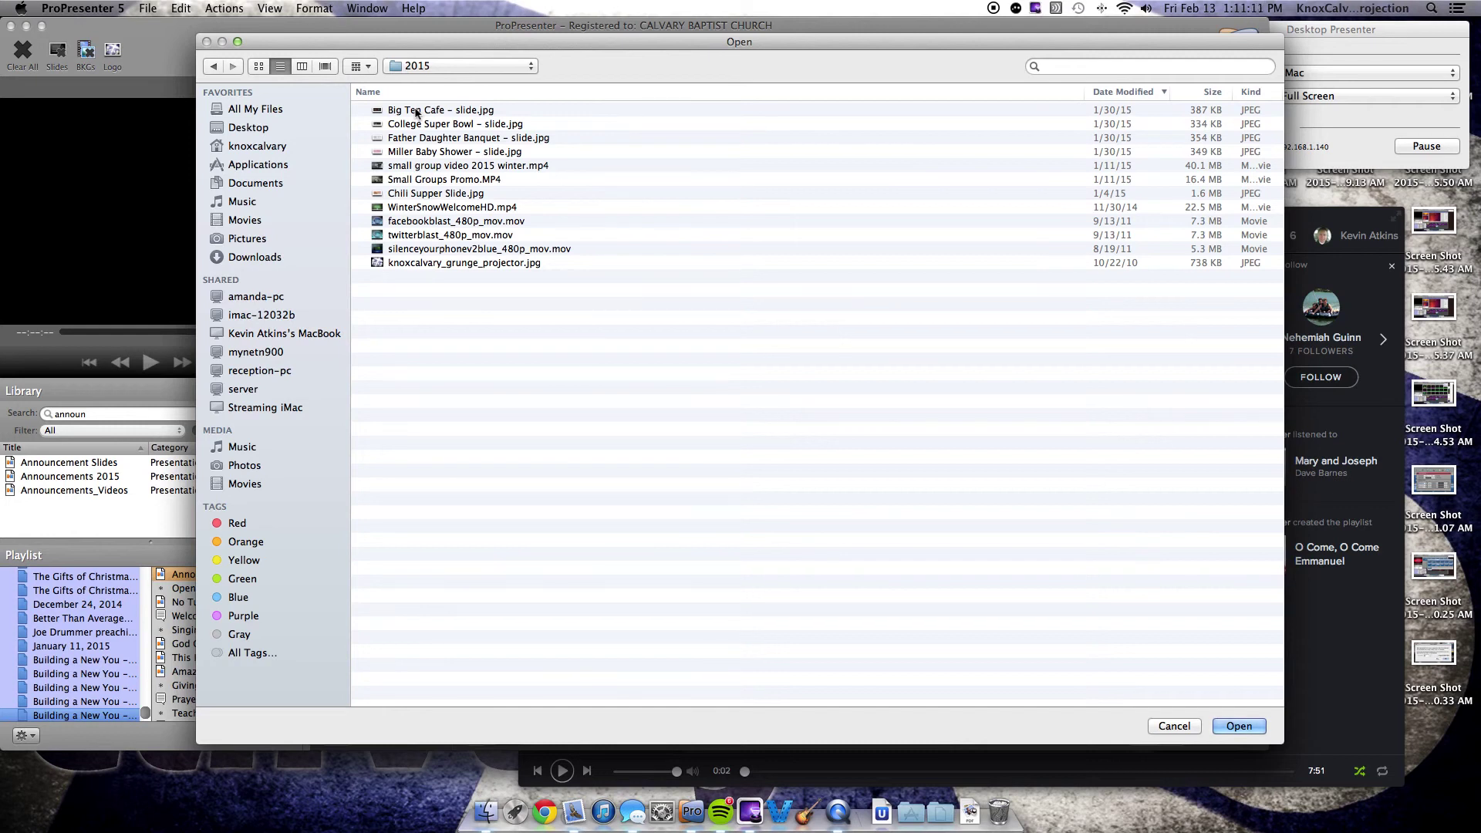
Step: Import Chili Supper Slide.jpg from the 2015 folder into the 2015_Announcements bin
click(416, 110)
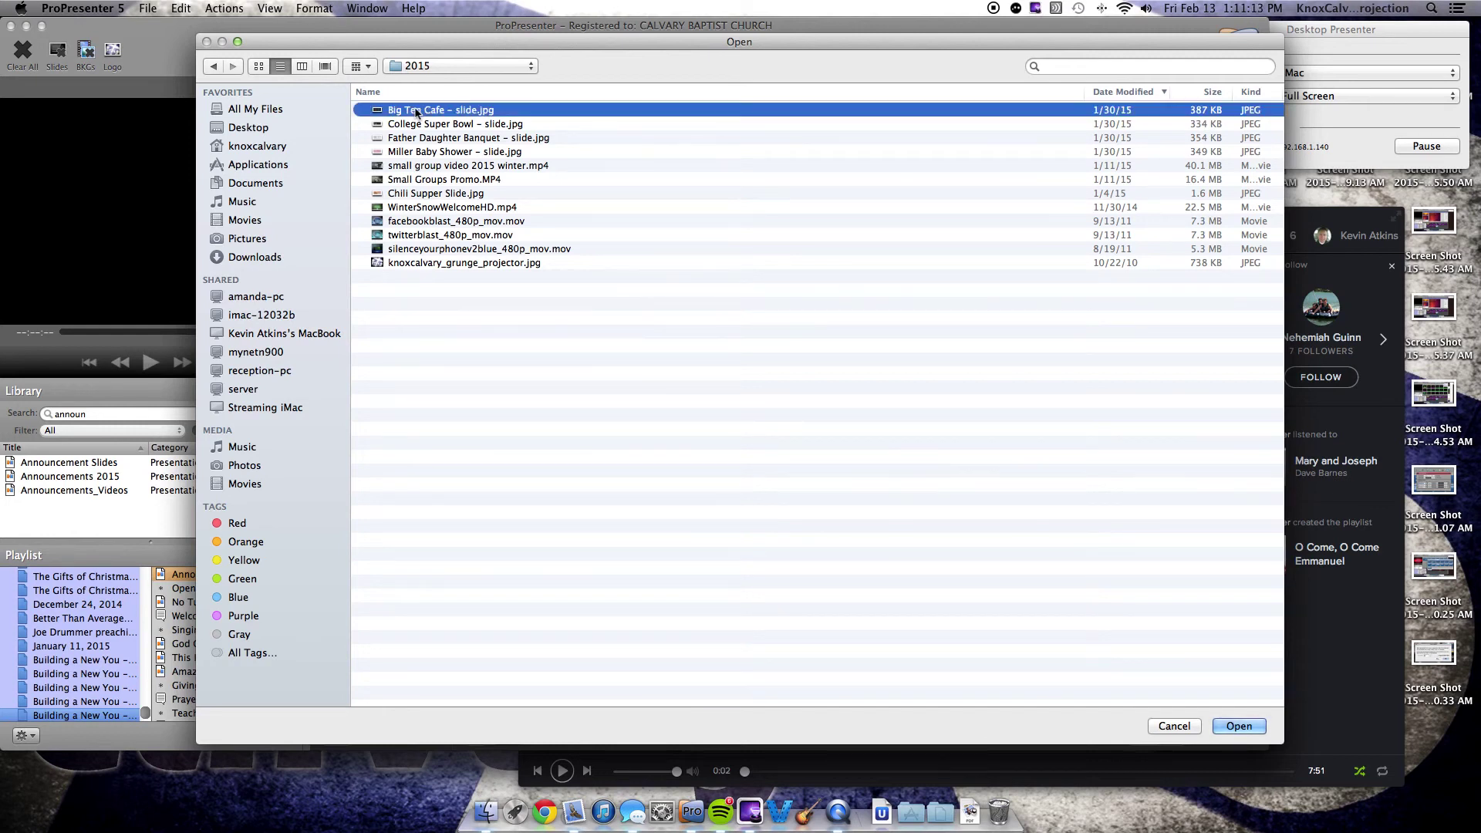
click(412, 124)
click(414, 139)
click(415, 151)
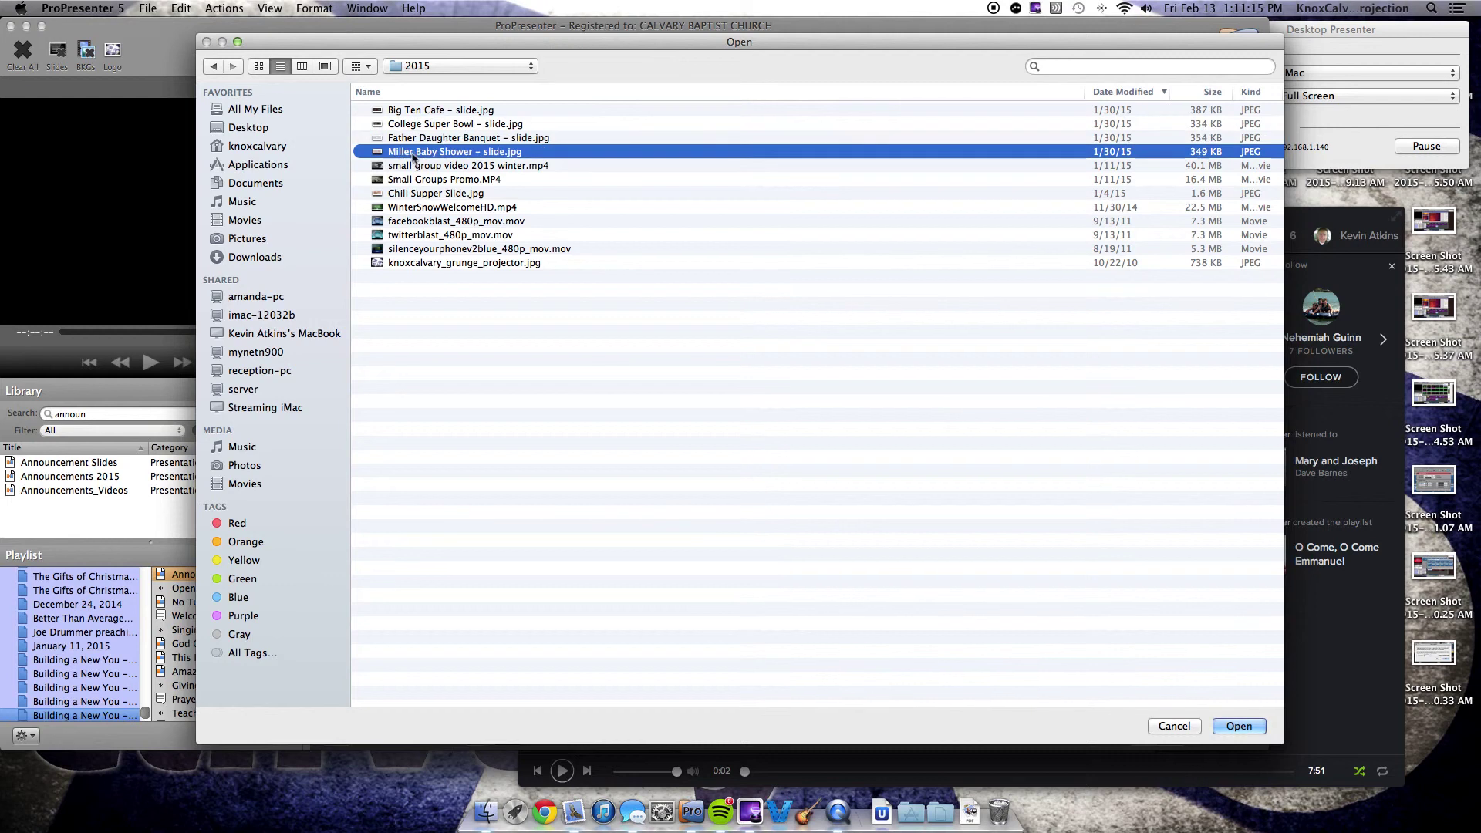
click(415, 165)
click(416, 180)
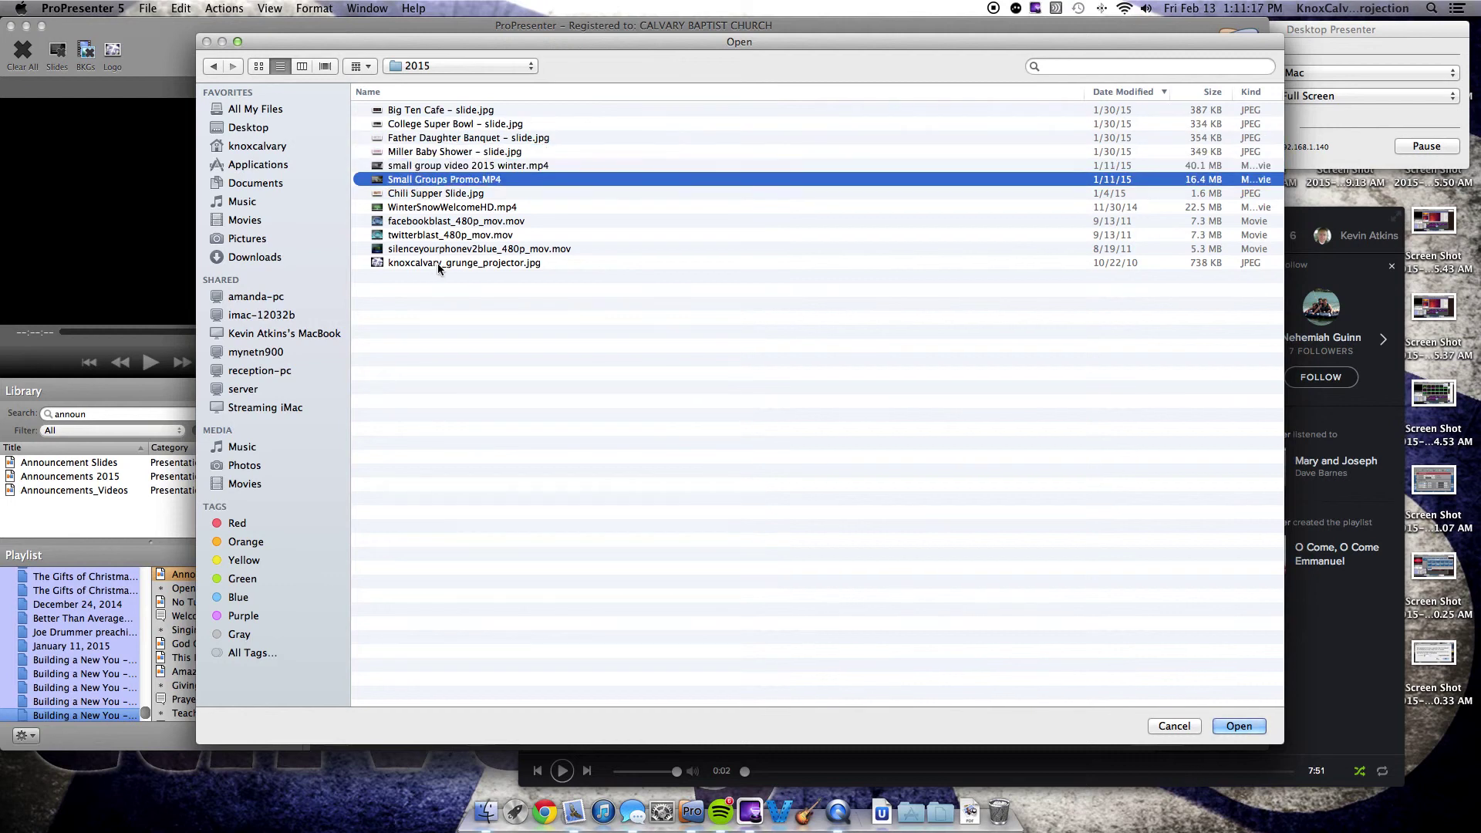
click(447, 193)
click(1243, 725)
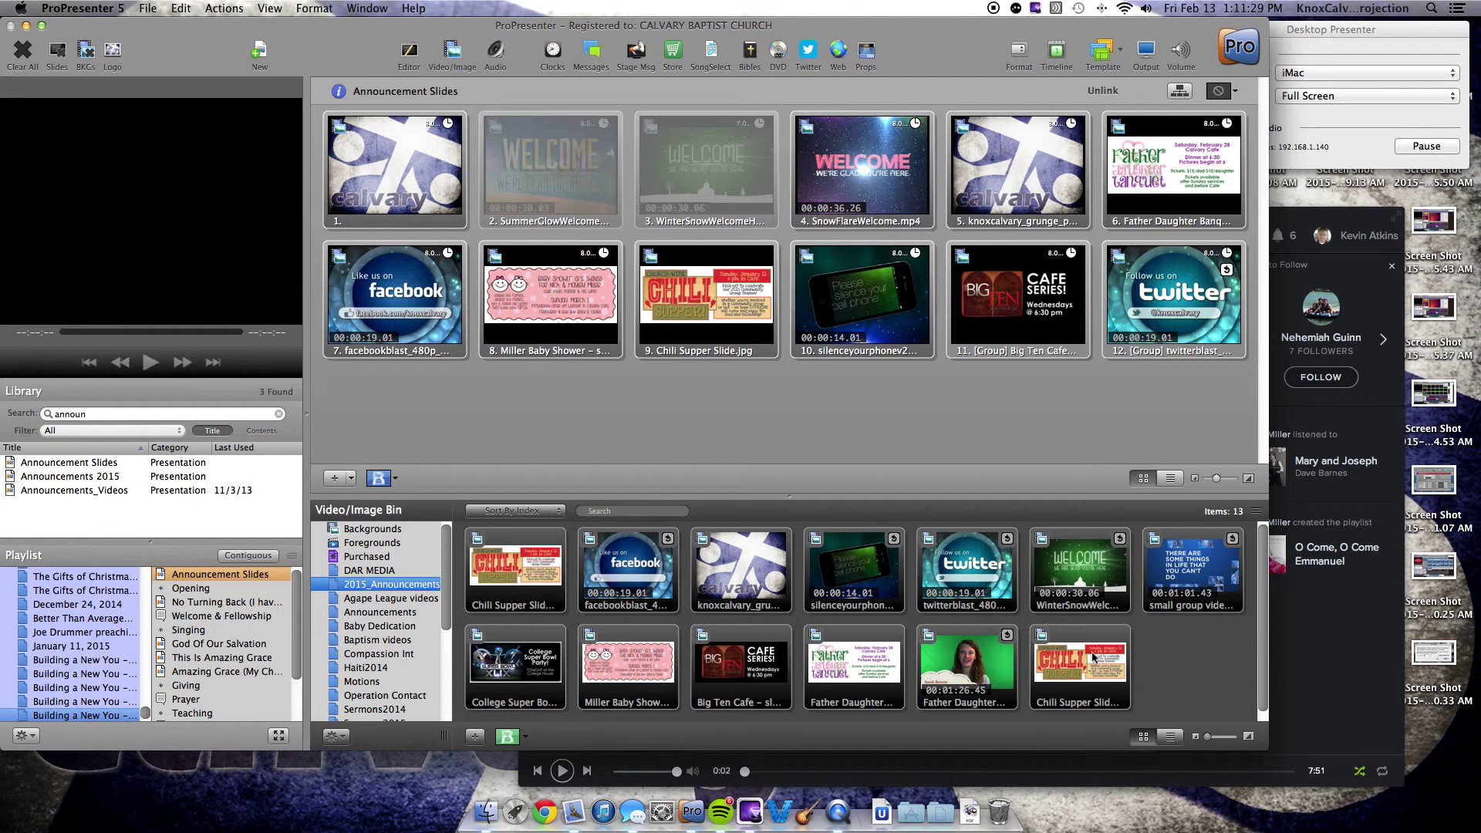
Step: Insert the imported Chili Supper slide before SnowFlareWelcome in Announcement Slides and set its go-to-next timer to 8 seconds
click(1079, 671)
mouse_move(1078, 671)
mouse_down()
mouse_move(983, 408)
mouse_move(991, 300)
mouse_move(937, 302)
mouse_move(947, 224)
mouse_move(886, 192)
mouse_move(774, 189)
mouse_move(783, 178)
mouse_up()
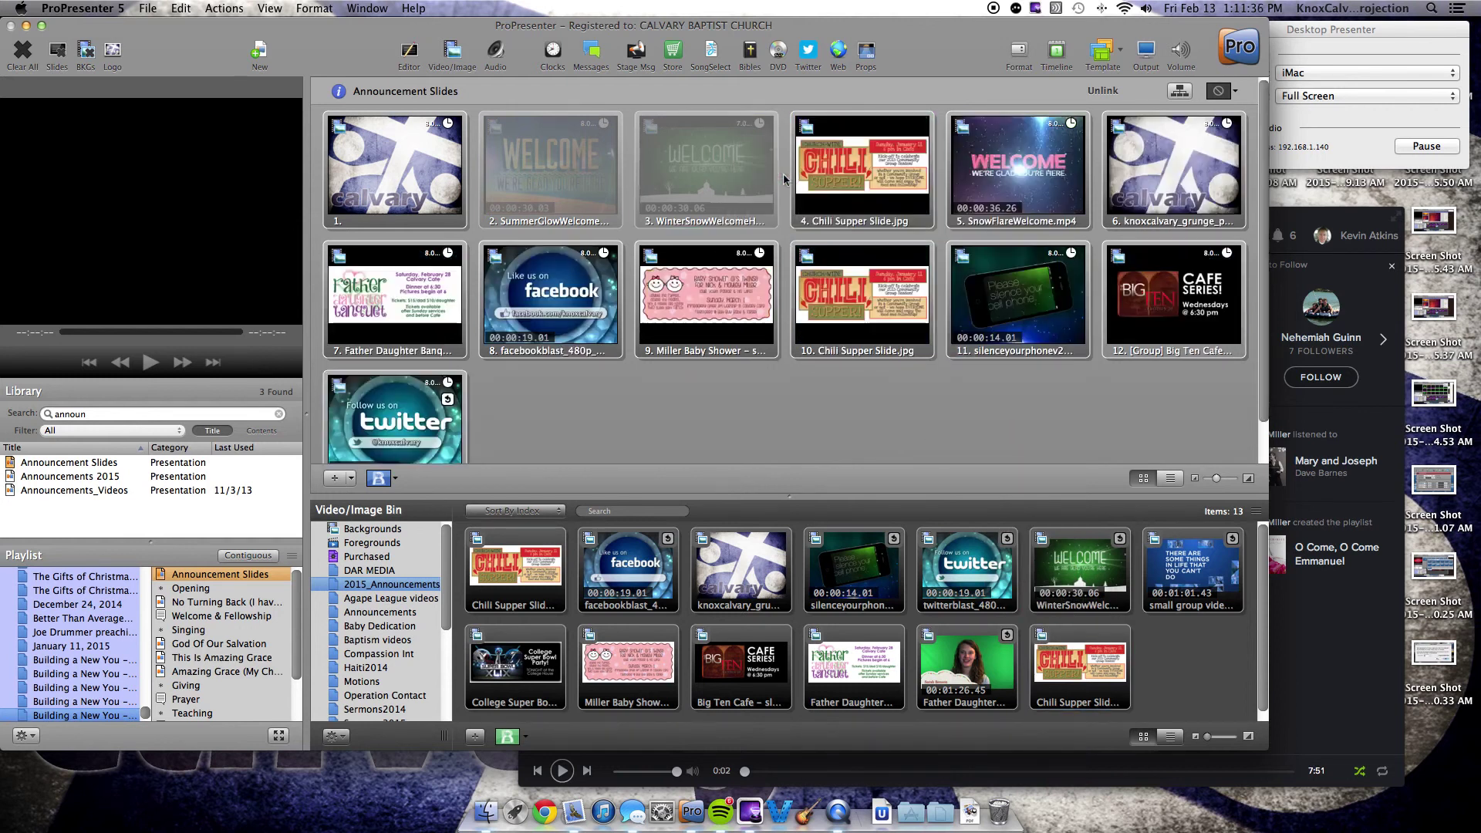
right_click(862, 156)
click(912, 280)
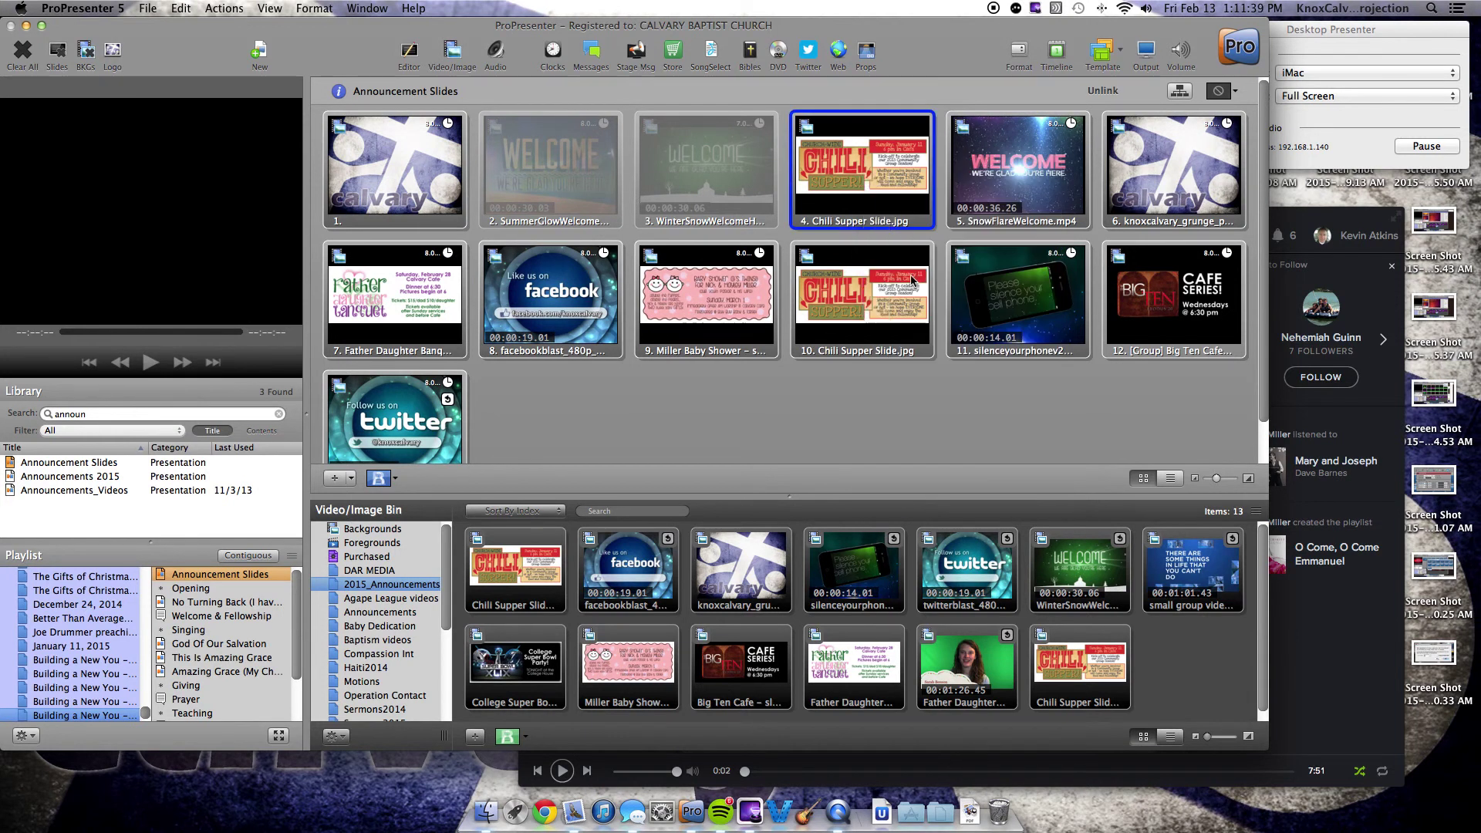
click(715, 270)
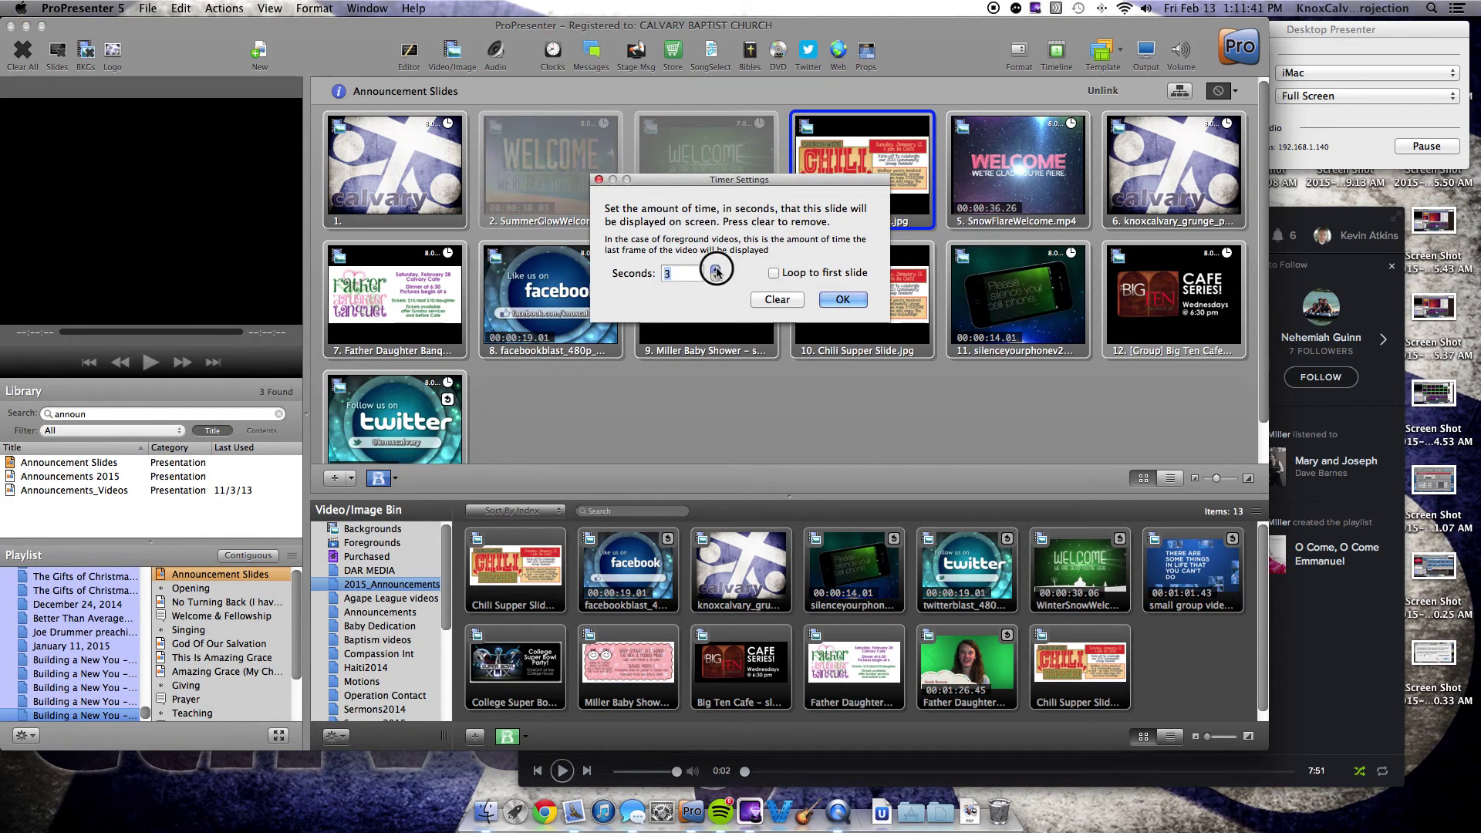
click(715, 270)
click(715, 270)
click(715, 270)
click(715, 270)
click(715, 270)
click(842, 300)
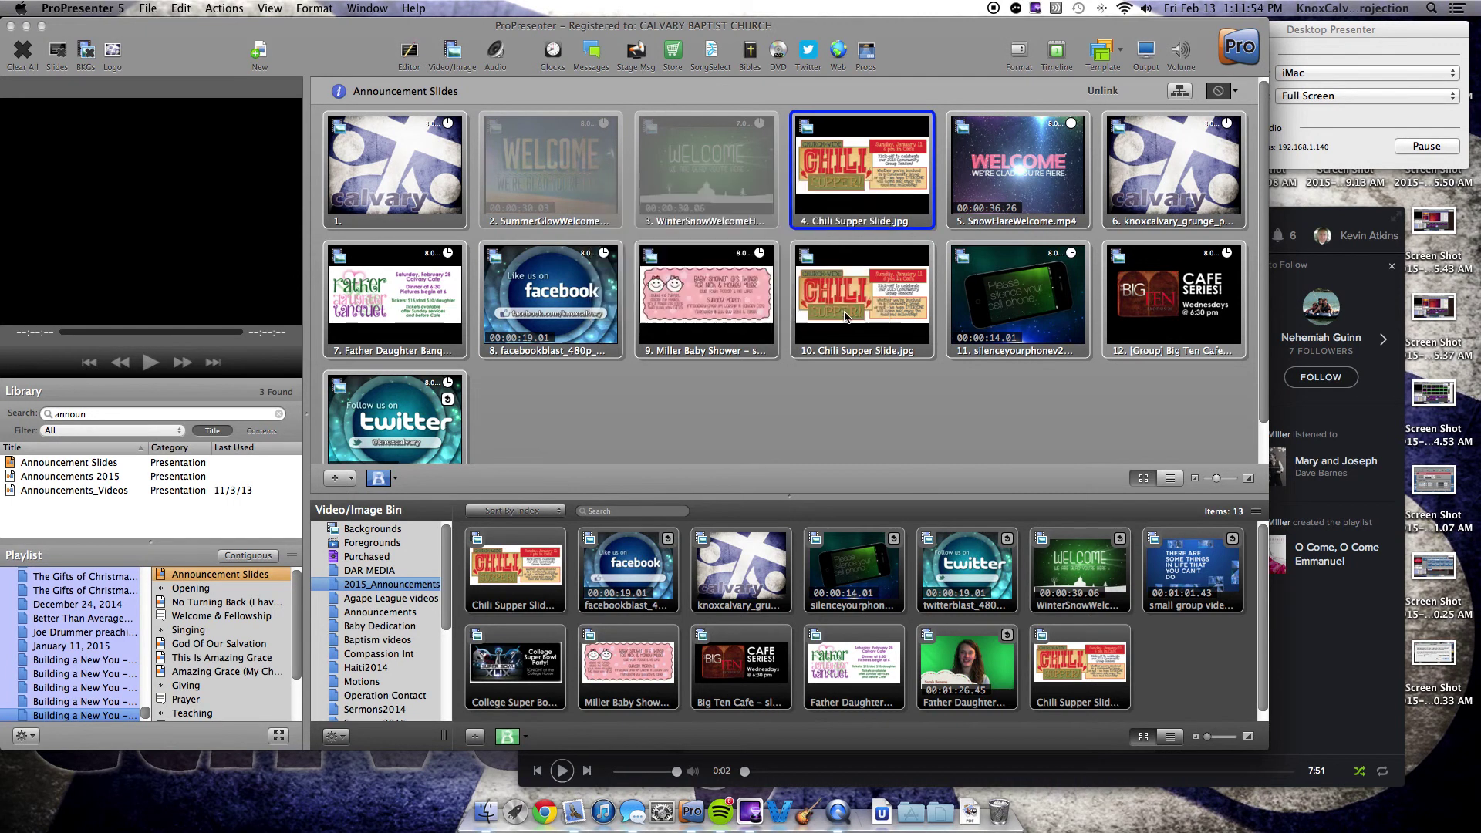
click(827, 389)
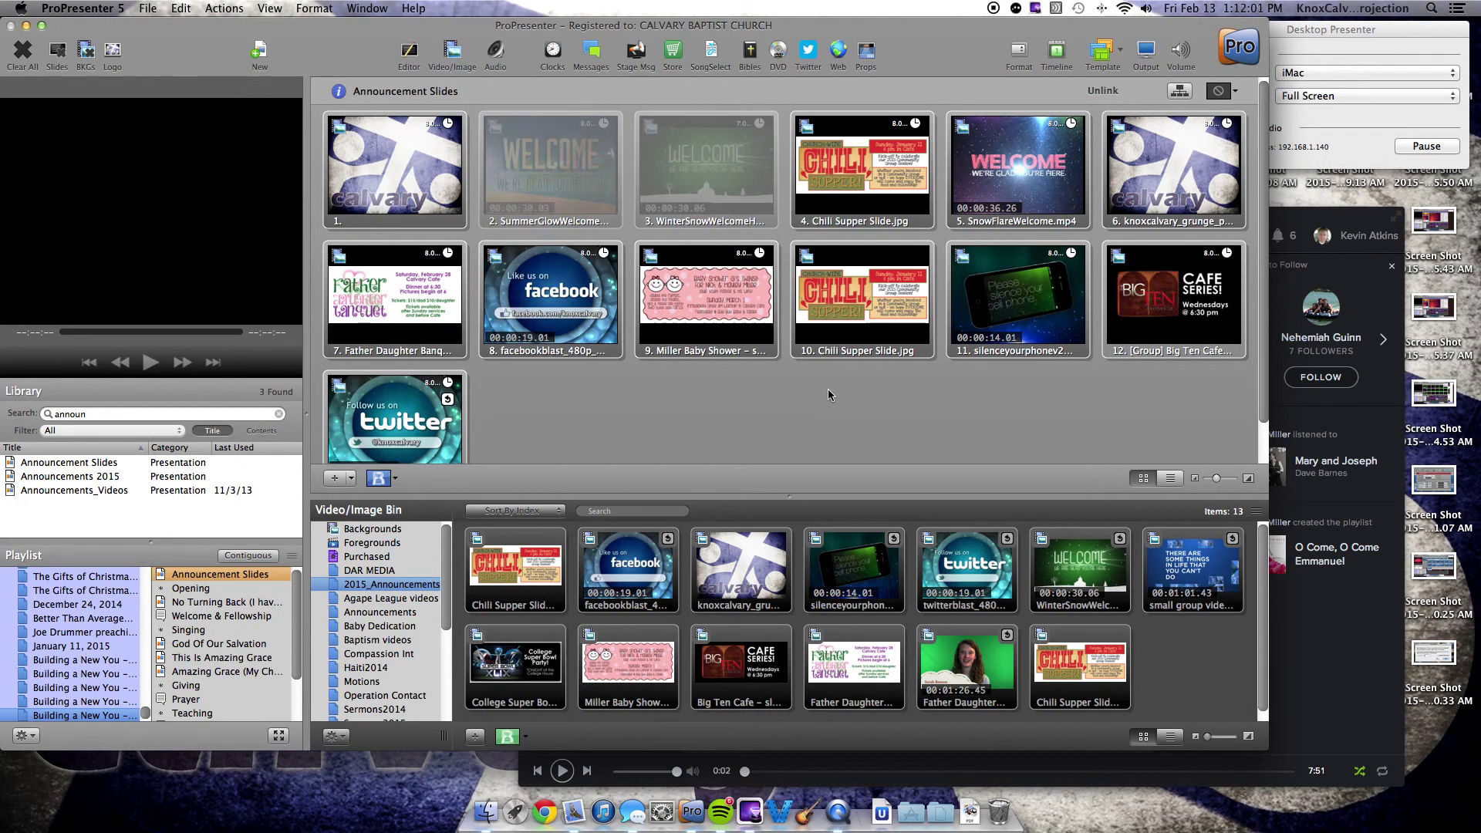
Step: Disable the Chili Supper slide in position 4 and delete the duplicate Chili Supper slide in position 10
right_click(835, 173)
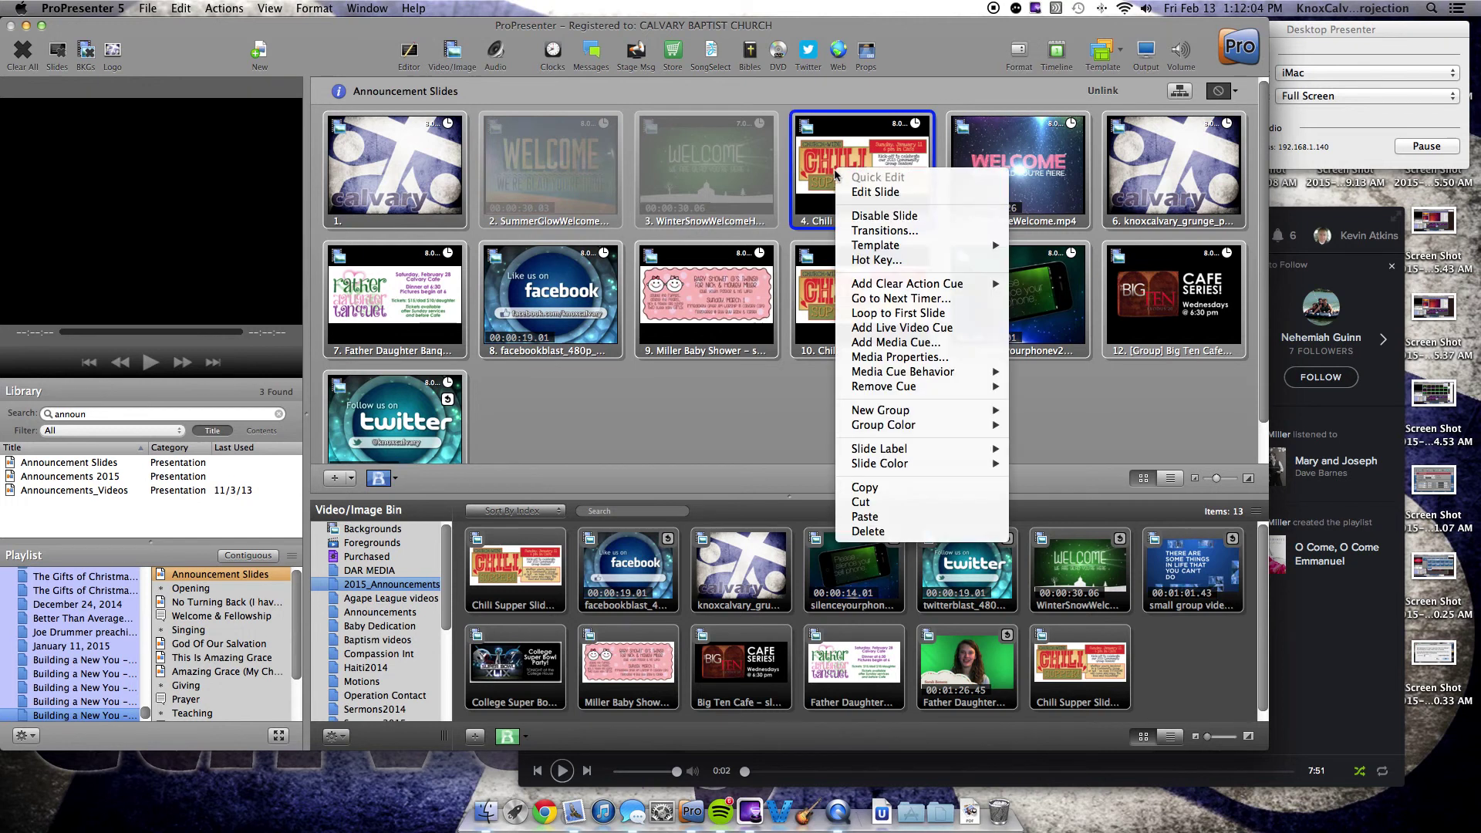
click(872, 216)
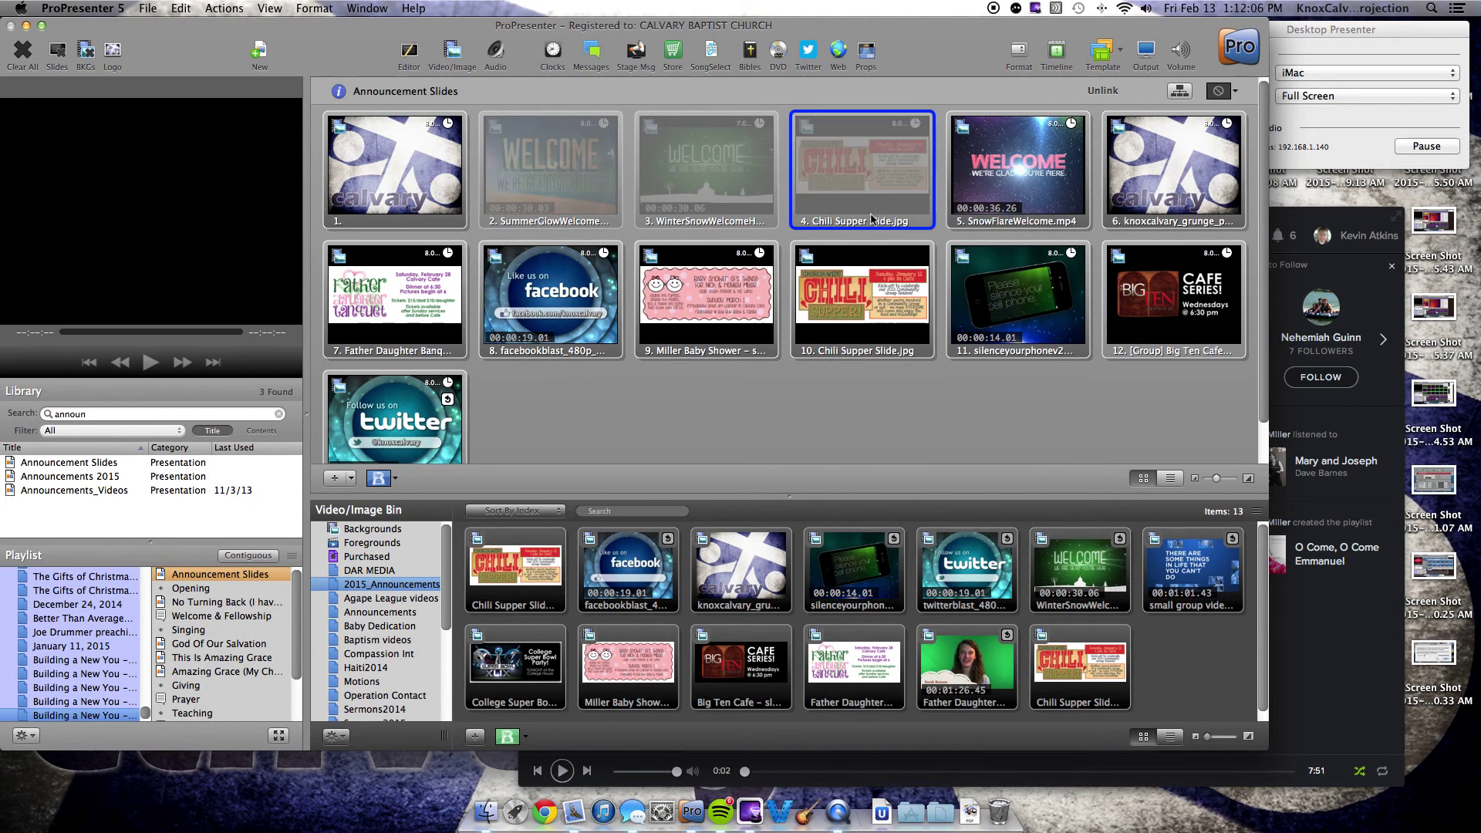
right_click(860, 311)
click(891, 649)
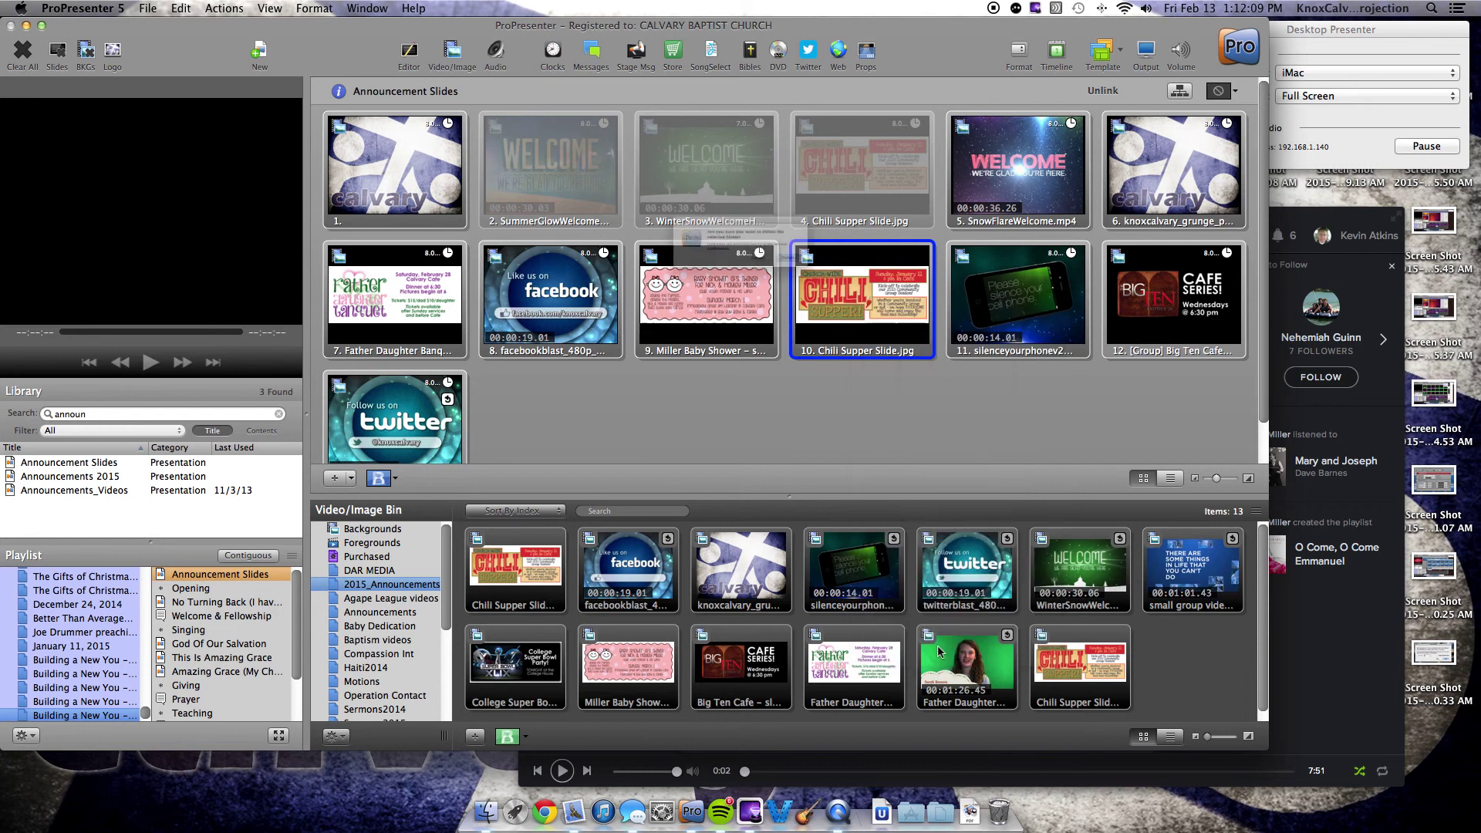
click(862, 282)
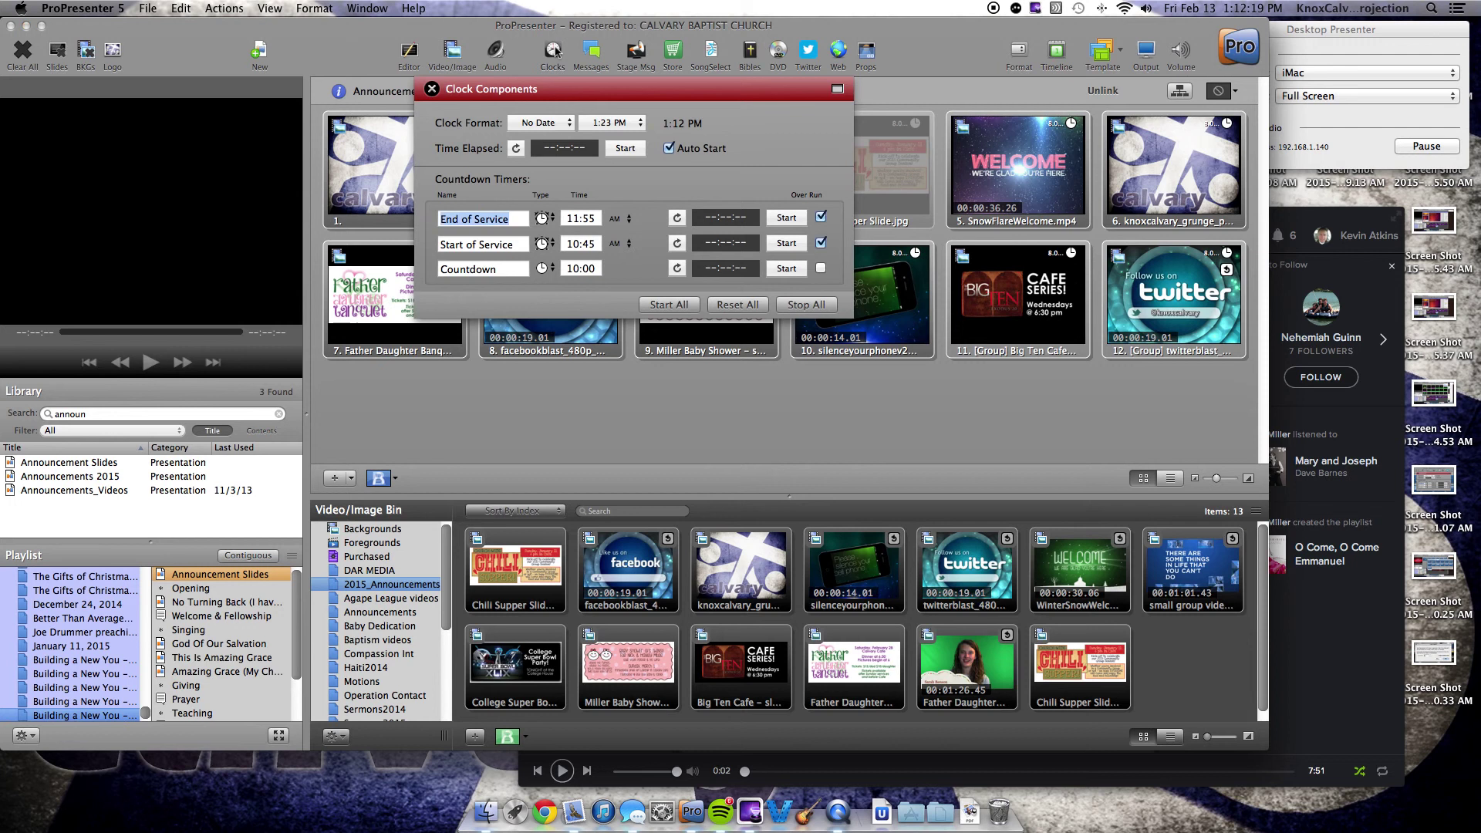
Step: Start the End of Service and Start of Service countdown timers, and close the Clock Components window
triple_click(508, 219)
click(787, 218)
click(787, 244)
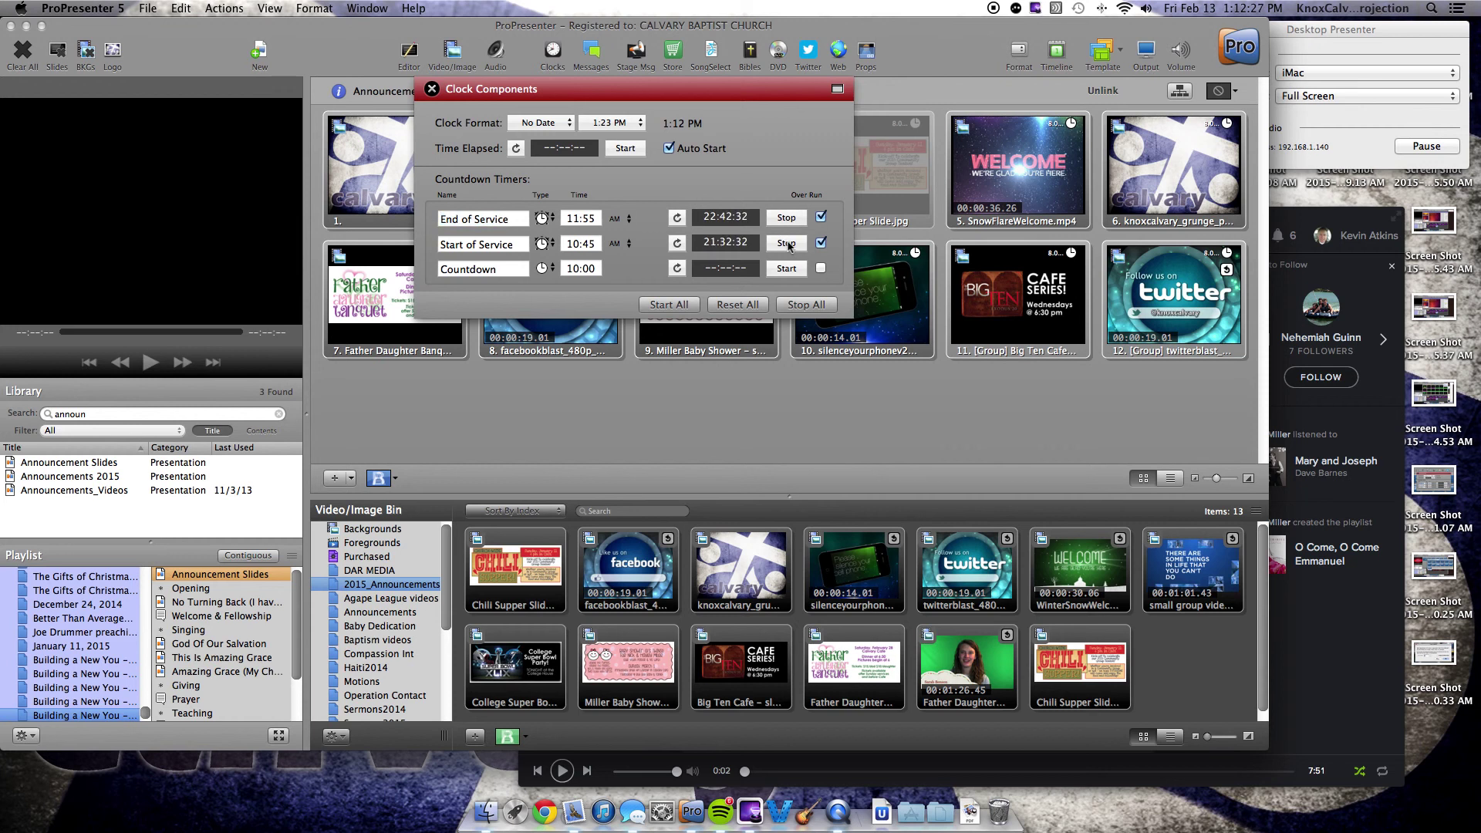
click(431, 89)
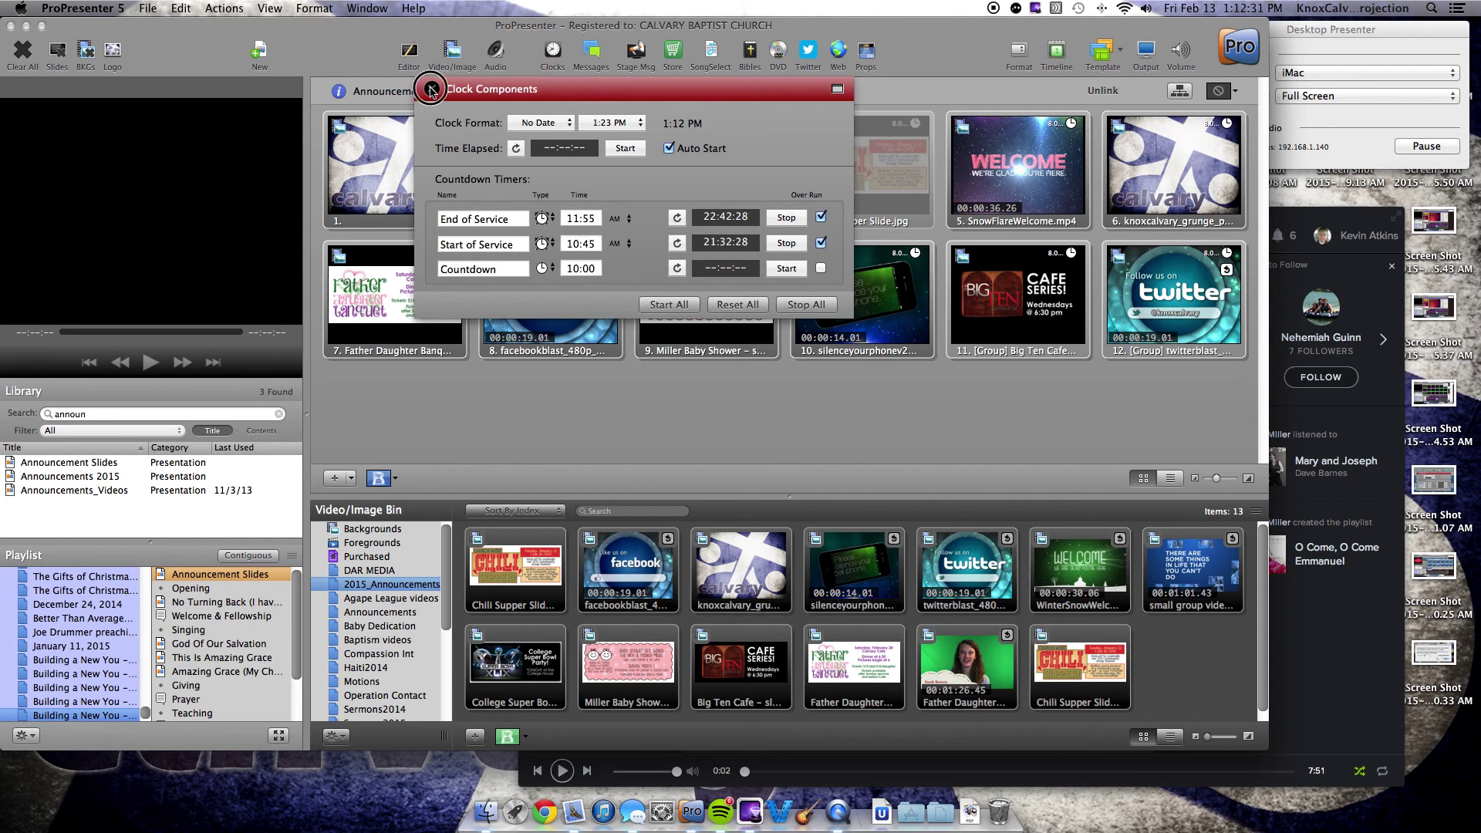